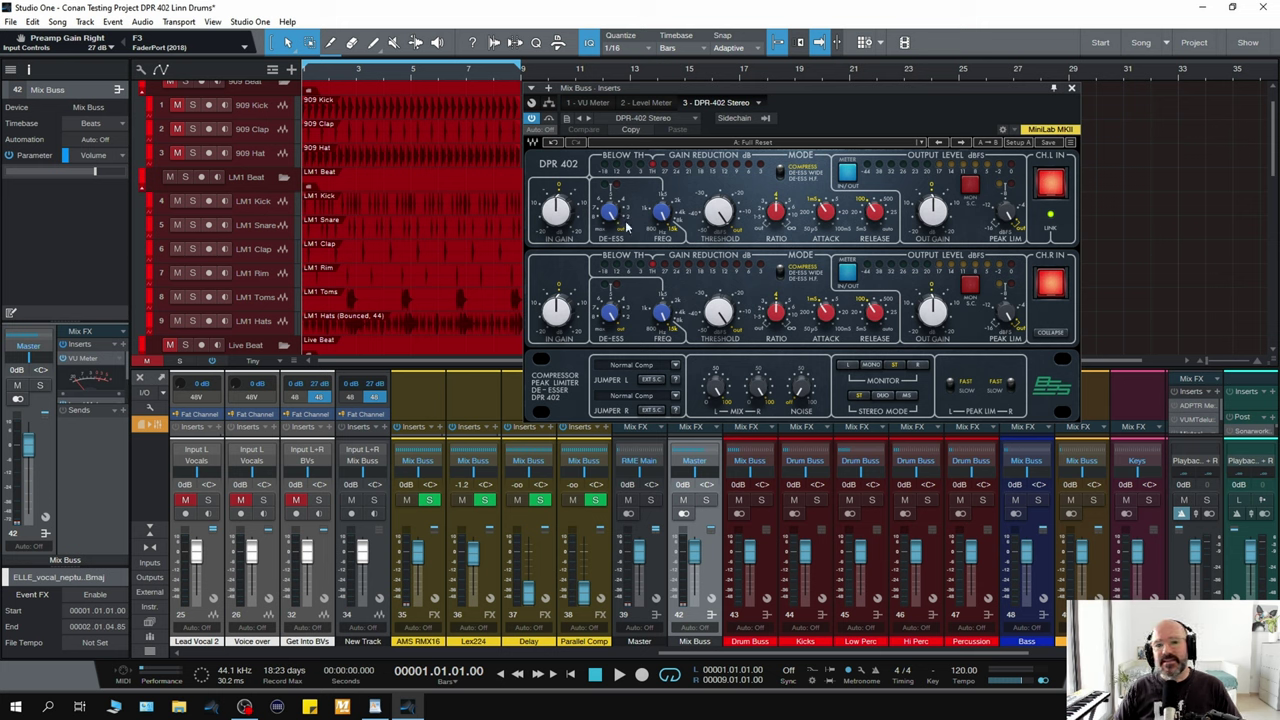
- Try Channel L's De-Ess and sidechain monitor controls, and raise the Noise control to 25.6 before returning it to off
{"action": "left_click_drag", "start_coordinate": [612, 220], "coordinate": [612, 209]}
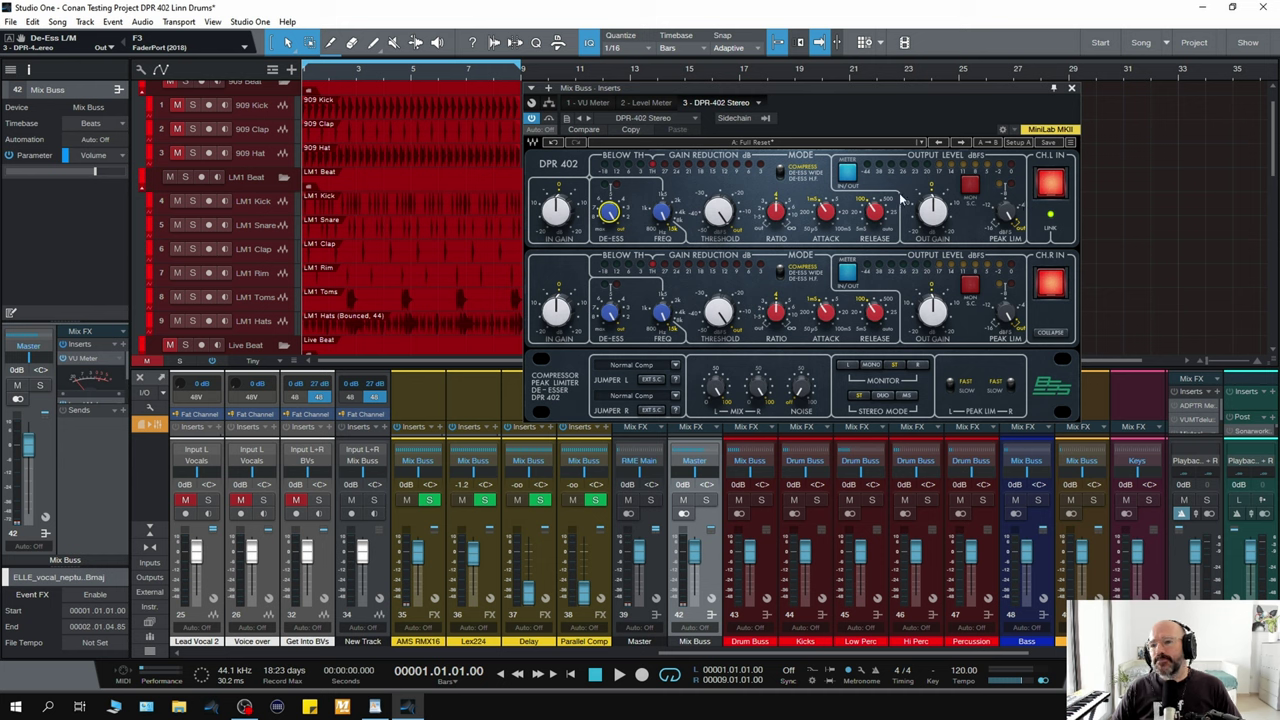
{"action": "left_click", "coordinate": [970, 184]}
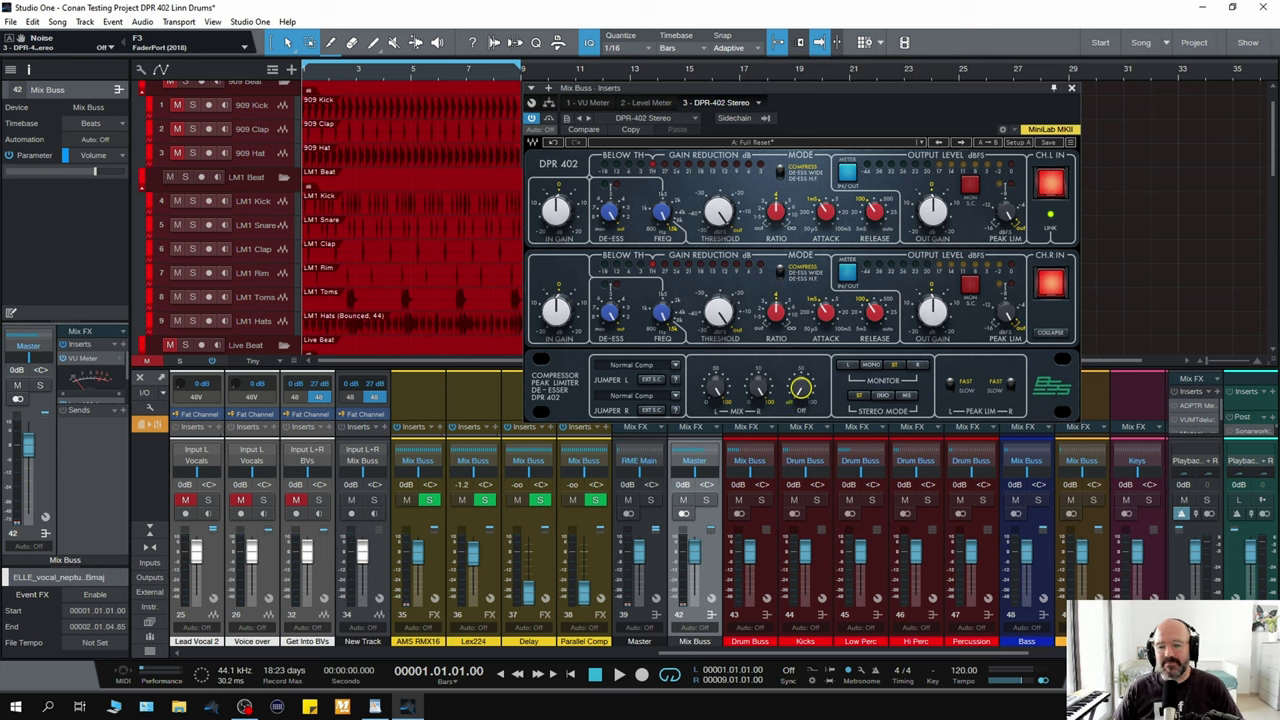
{"action": "left_click_drag", "start_coordinate": [801, 390], "coordinate": [801, 350]}
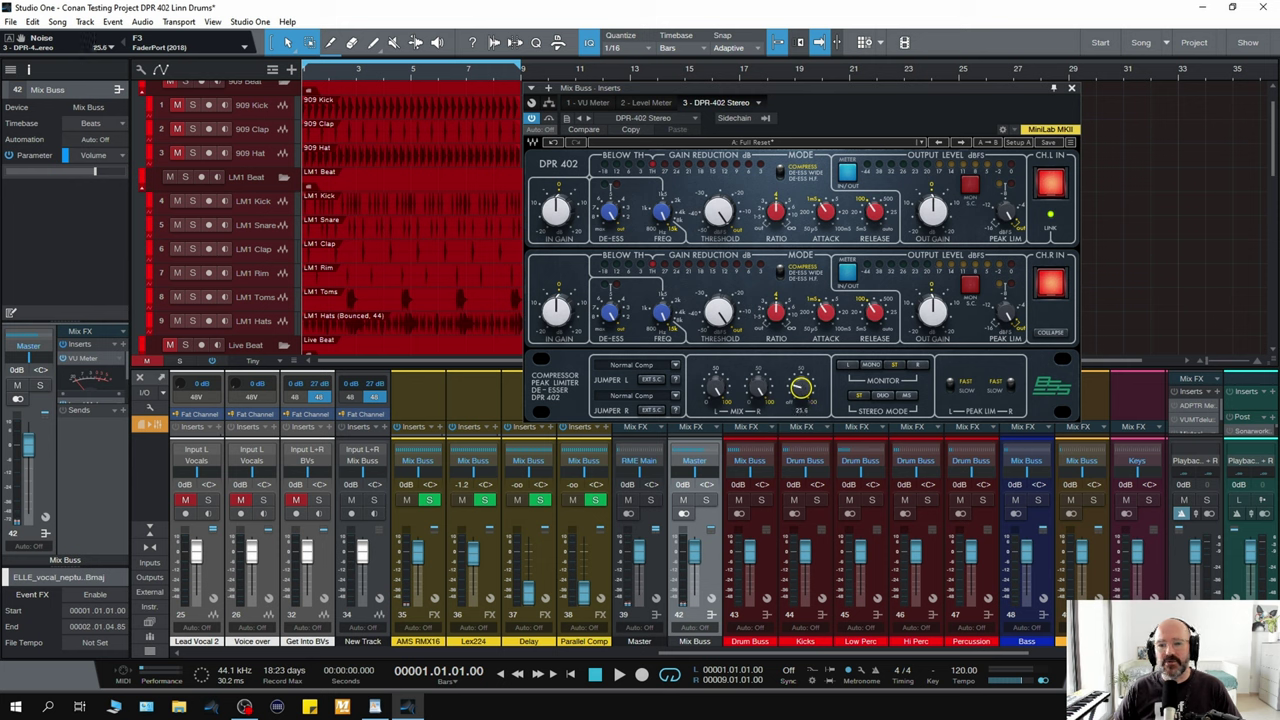
{"action": "scroll", "coordinate": [801, 388], "scroll_direction": "down", "scroll_amount": 10}
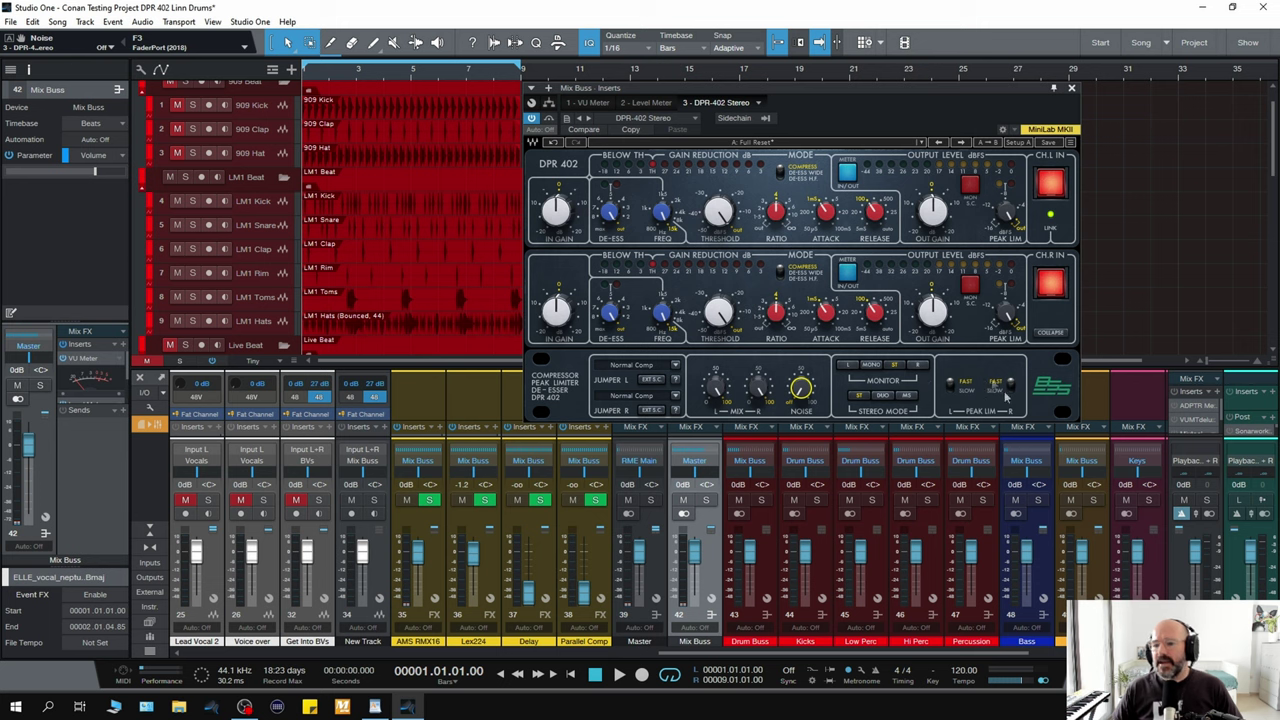
- Try the Duo and M/S stereo modes of the compressor and return to the ST mode
{"action": "left_click", "coordinate": [882, 396]}
{"action": "left_click", "coordinate": [903, 396]}
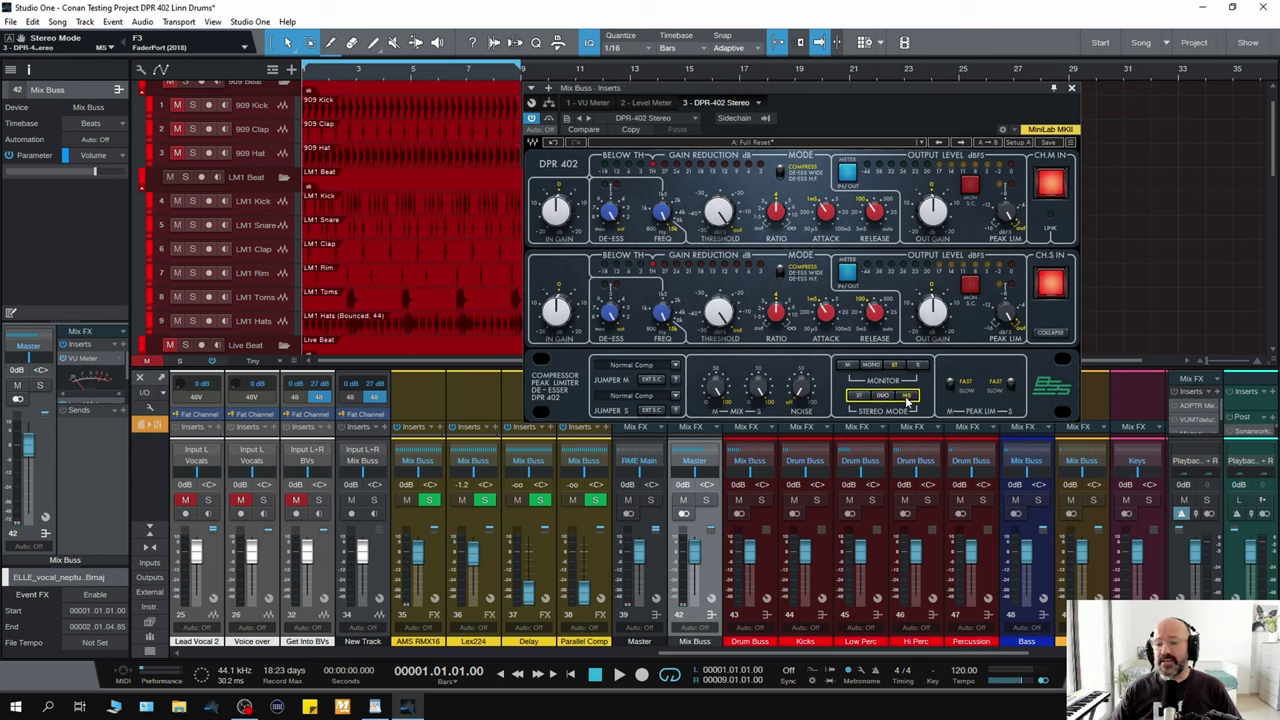
{"action": "left_click", "coordinate": [859, 396]}
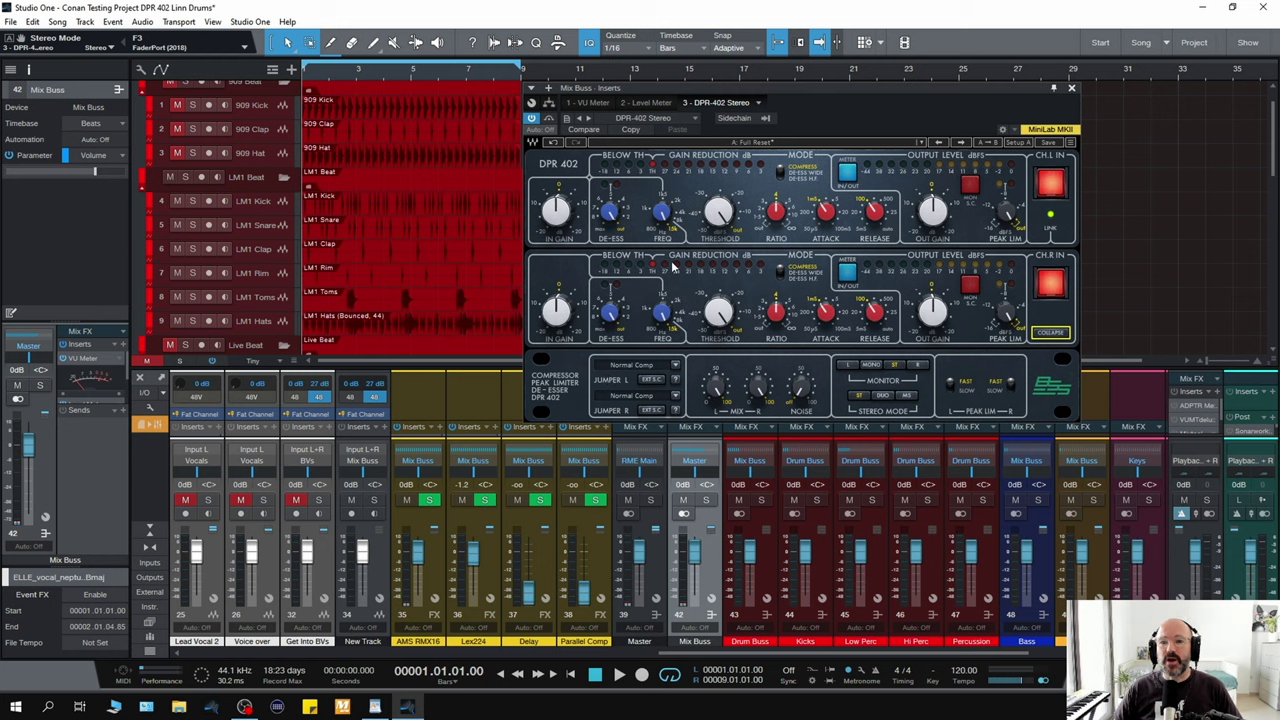
- Try the HF Re-Emph Comp and HF Re-Emph Comp + settings on Jumper L with the mode description shown, and return to Normal Comp
{"action": "left_click", "coordinate": [676, 365]}
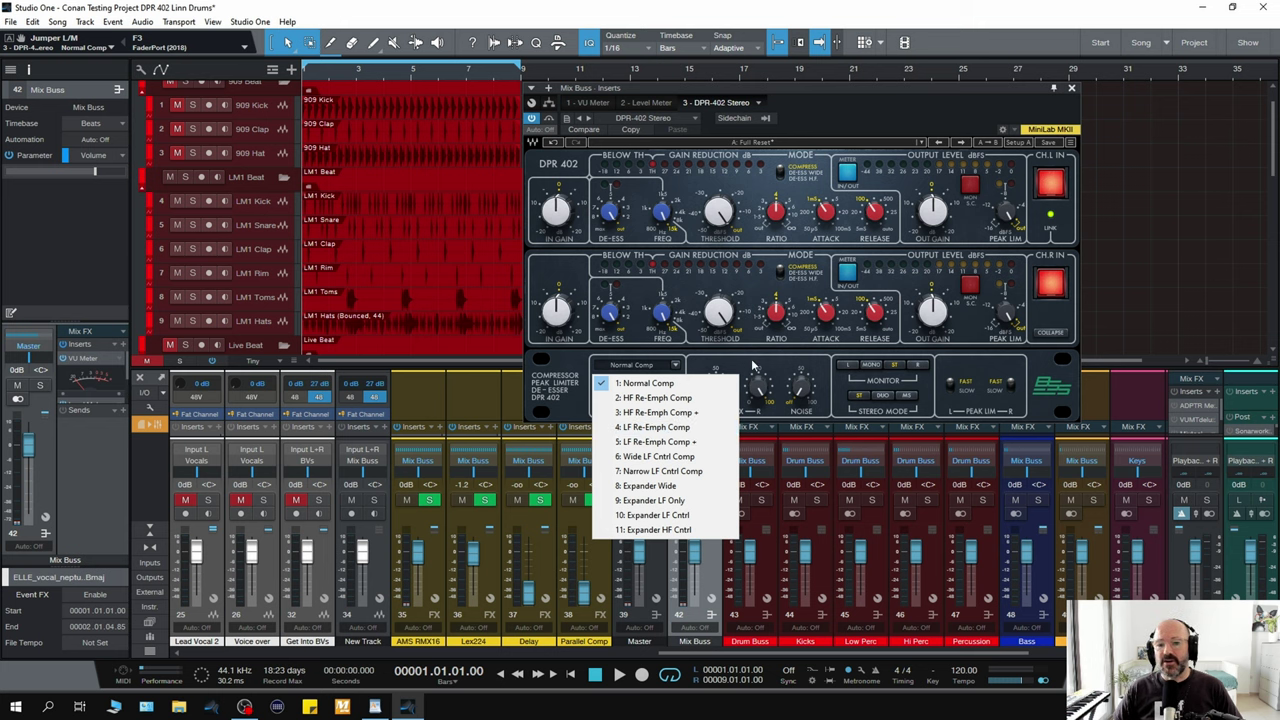
{"action": "left_click", "coordinate": [708, 367]}
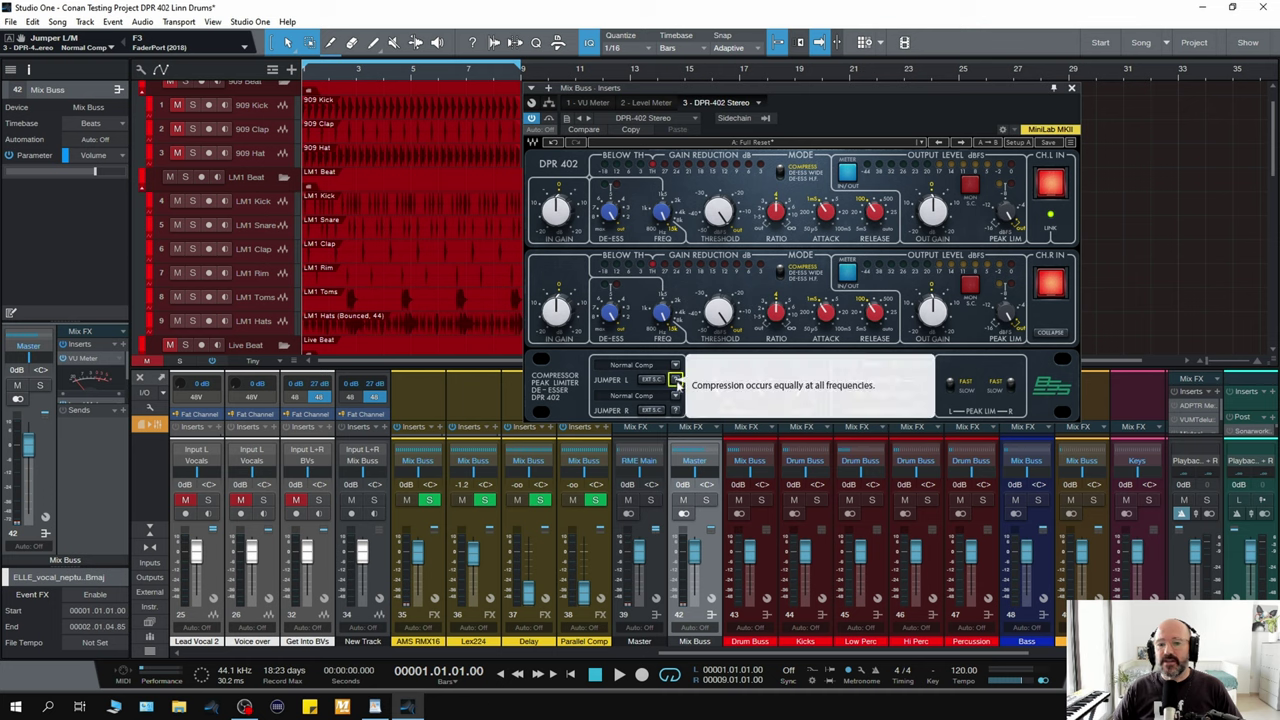
{"action": "left_click", "coordinate": [676, 366]}
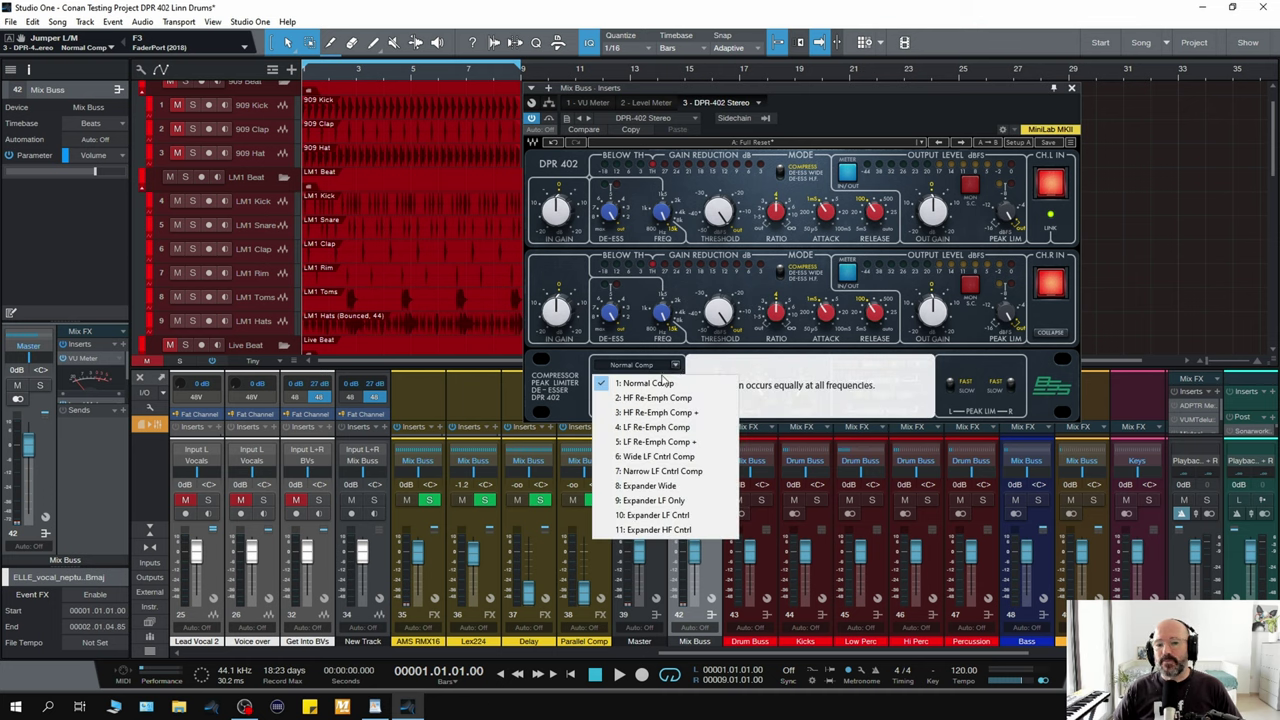
{"action": "left_click", "coordinate": [655, 398]}
{"action": "left_click", "coordinate": [676, 368]}
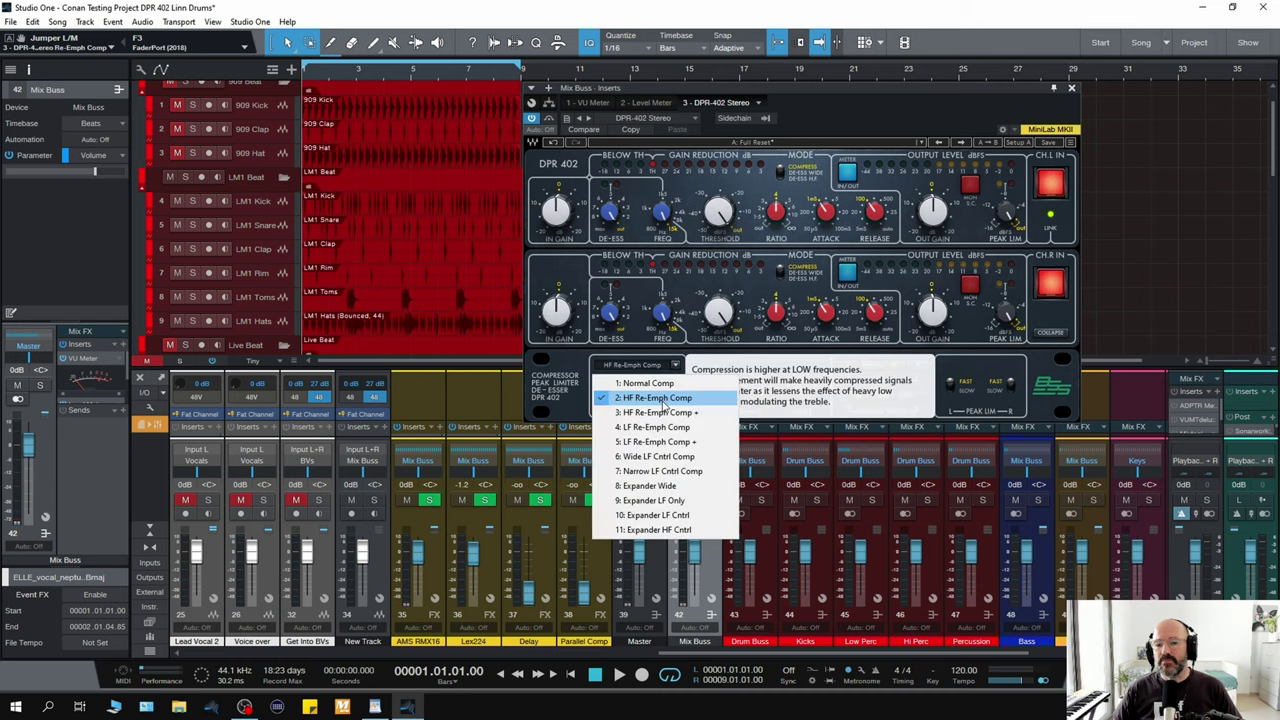
{"action": "left_click", "coordinate": [660, 412]}
{"action": "left_click", "coordinate": [676, 366]}
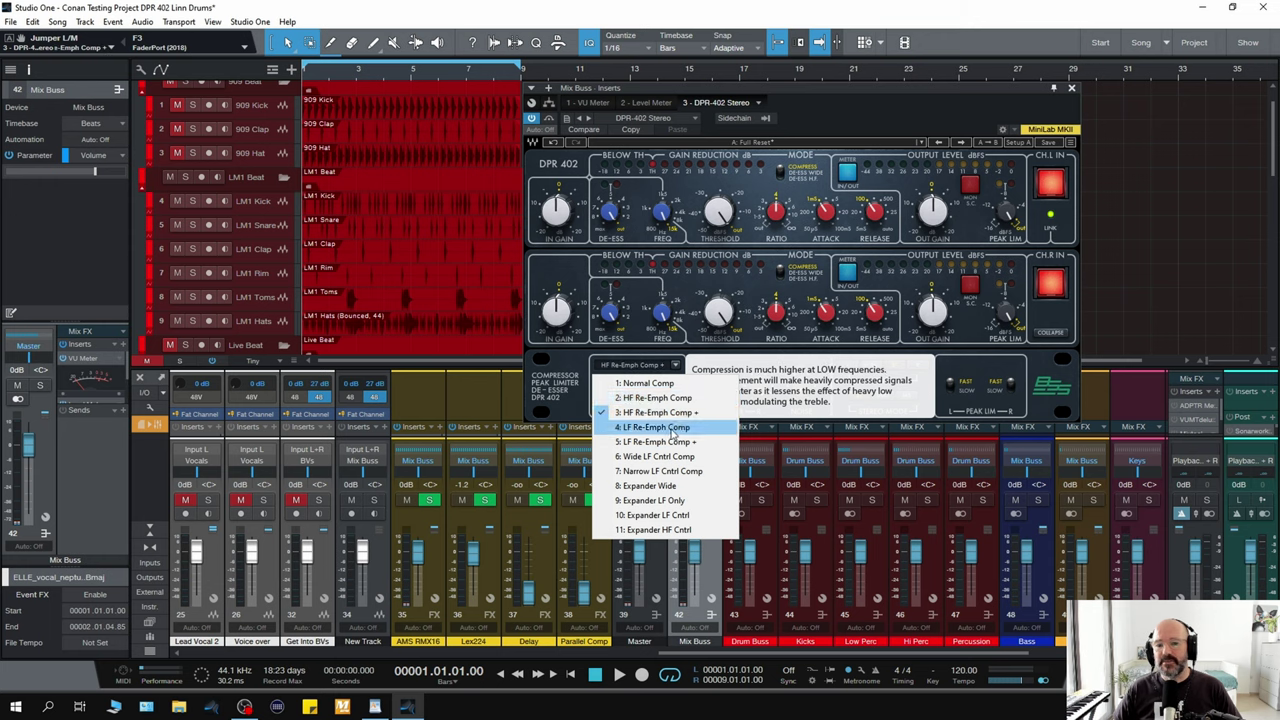
{"action": "left_click", "coordinate": [645, 383]}
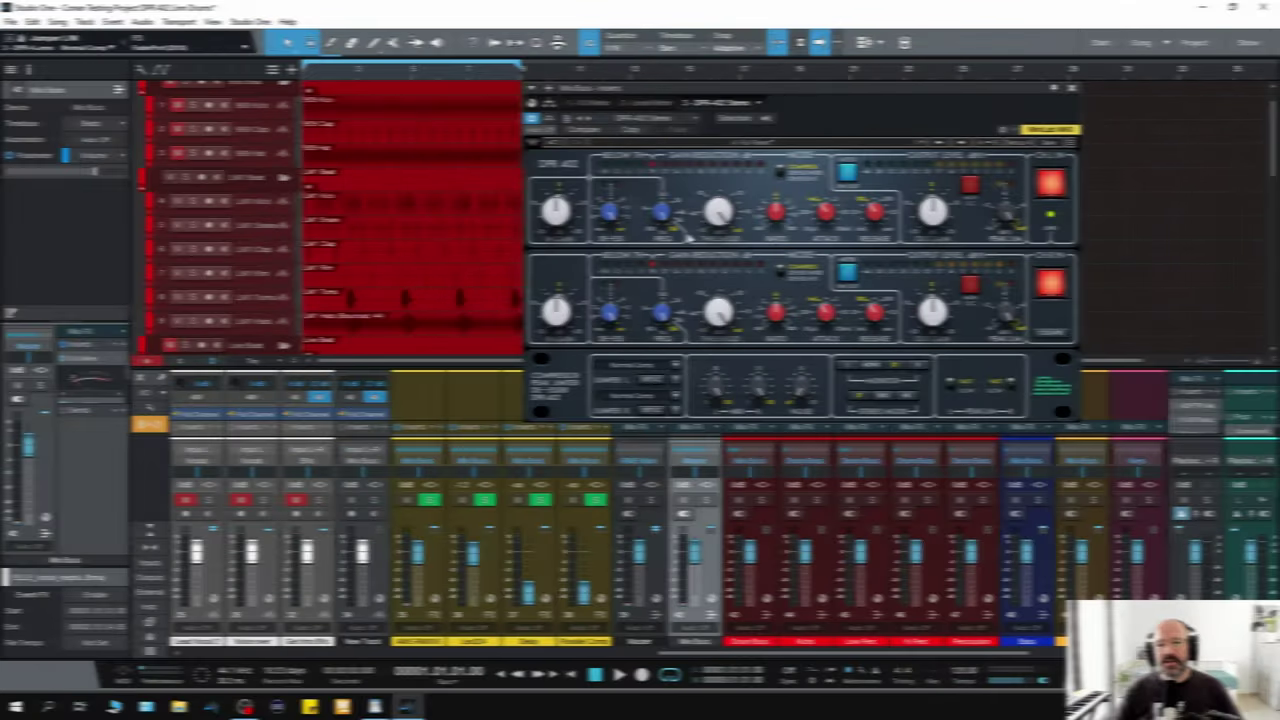
- Bypass the DPR-402 on the Mix Buss and play the drum loop to hear the unprocessed sound
{"action": "left_click", "coordinate": [550, 118]}
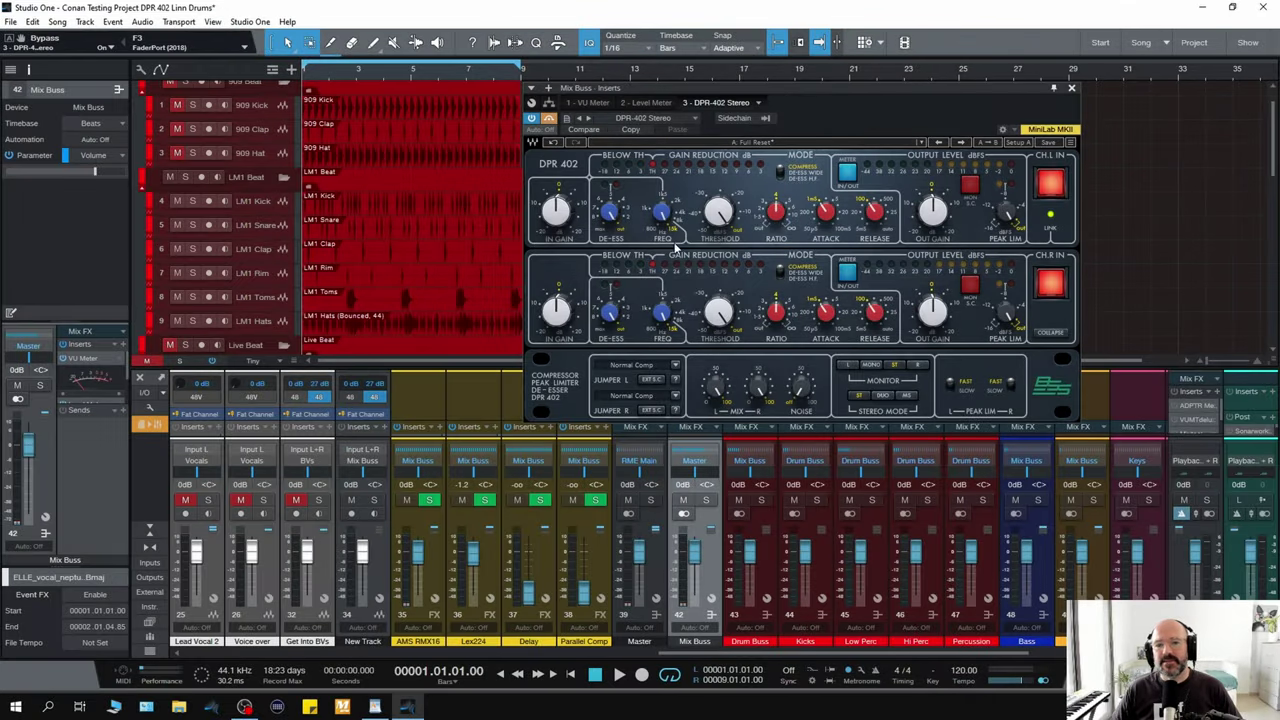
{"action": "key", "text": "space"}
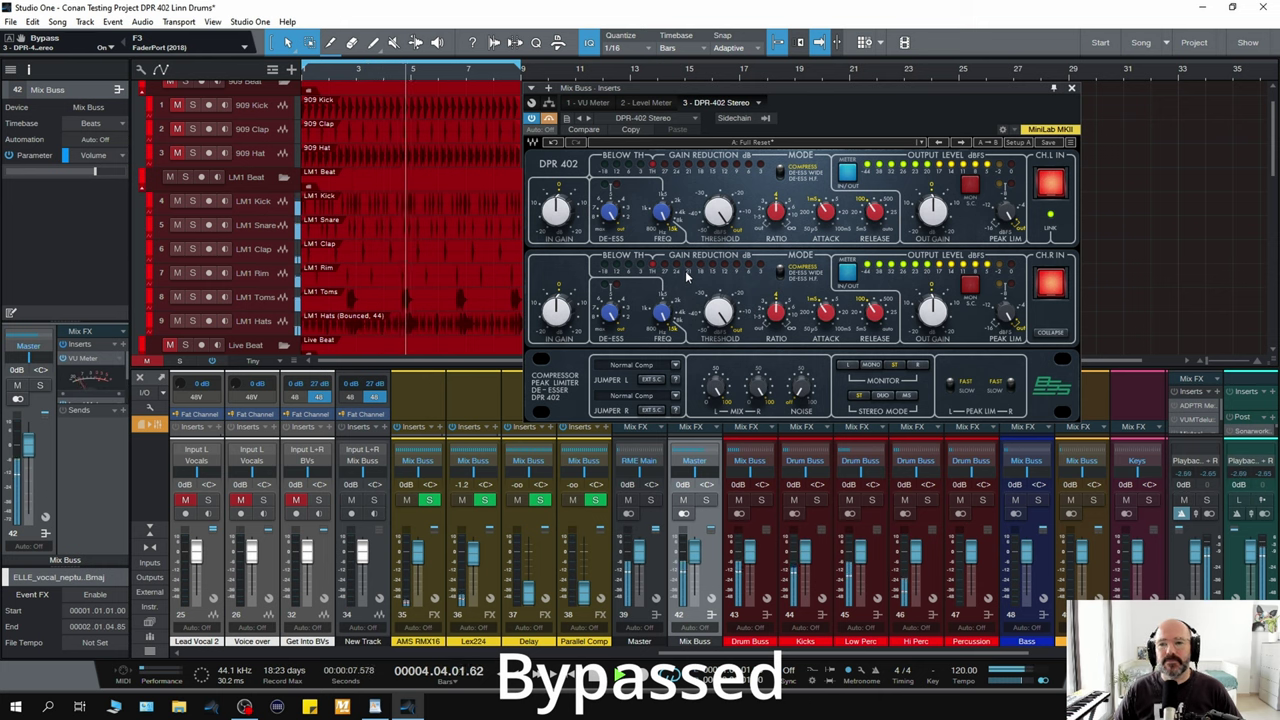
{"action": "key", "text": "space"}
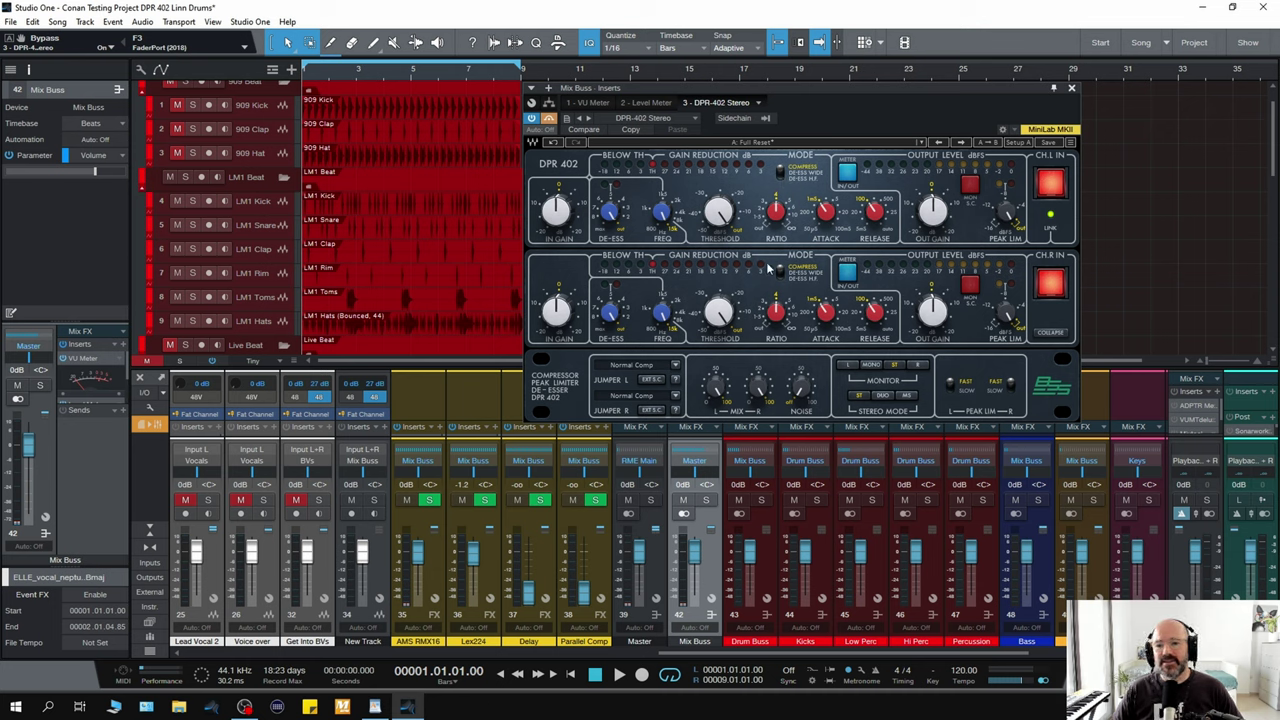
- Lower the compressor threshold to about -17.5 dB while auditioning the drum loop with the plugin active
{"action": "key", "text": "space"}
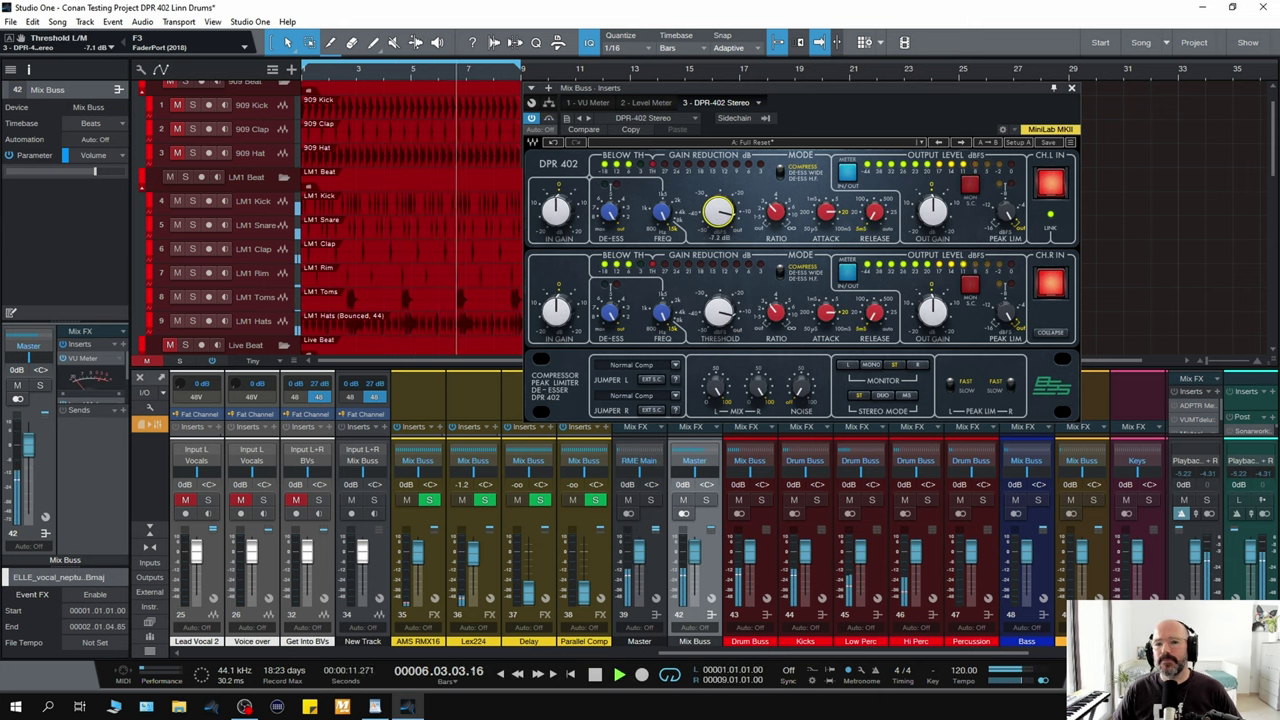
{"action": "key", "text": "space"}
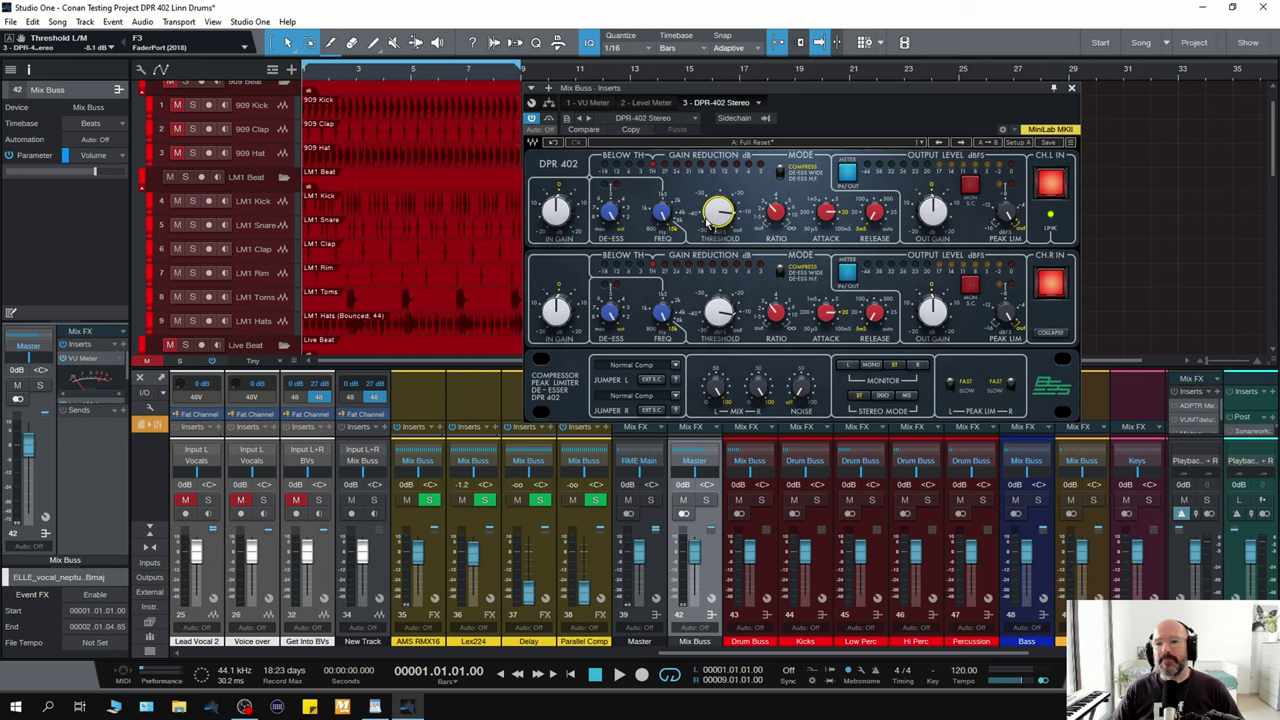
{"action": "key", "text": "space"}
{"action": "left_click_drag", "start_coordinate": [708, 222], "coordinate": [708, 272]}
{"action": "key", "text": "space"}
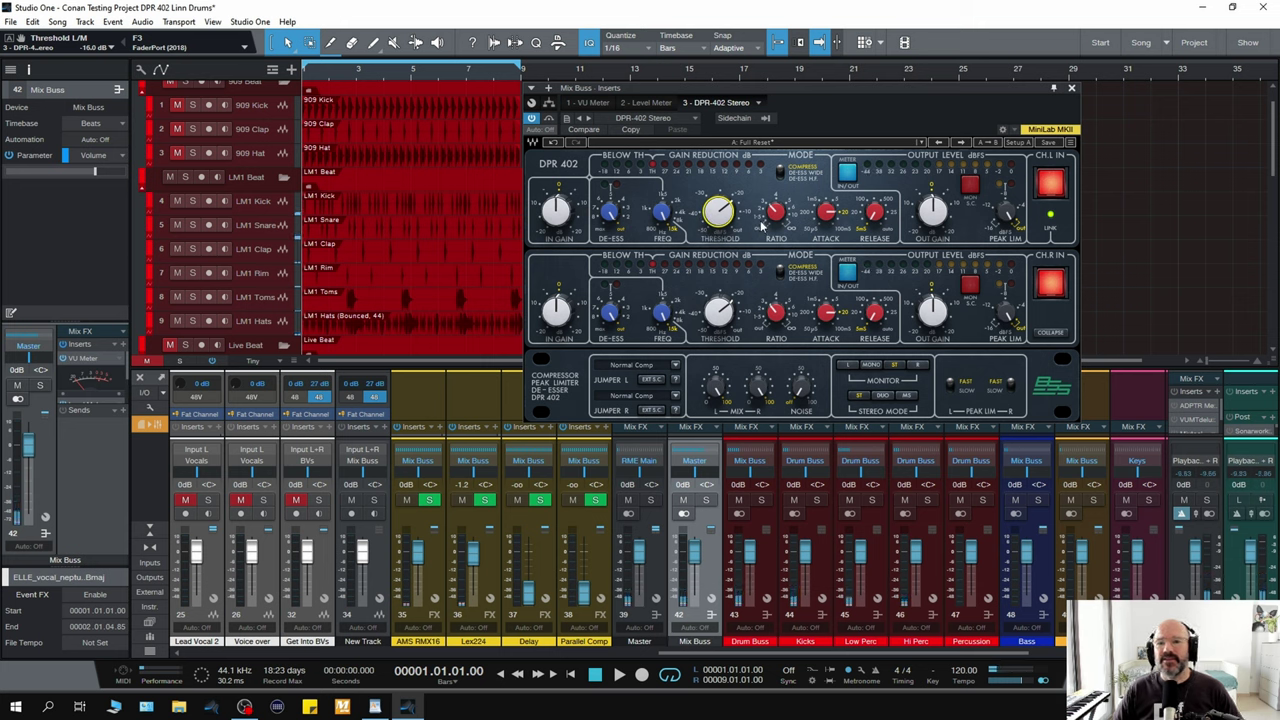
{"action": "key", "text": "space"}
{"action": "left_click_drag", "start_coordinate": [718, 212], "coordinate": [718, 222]}
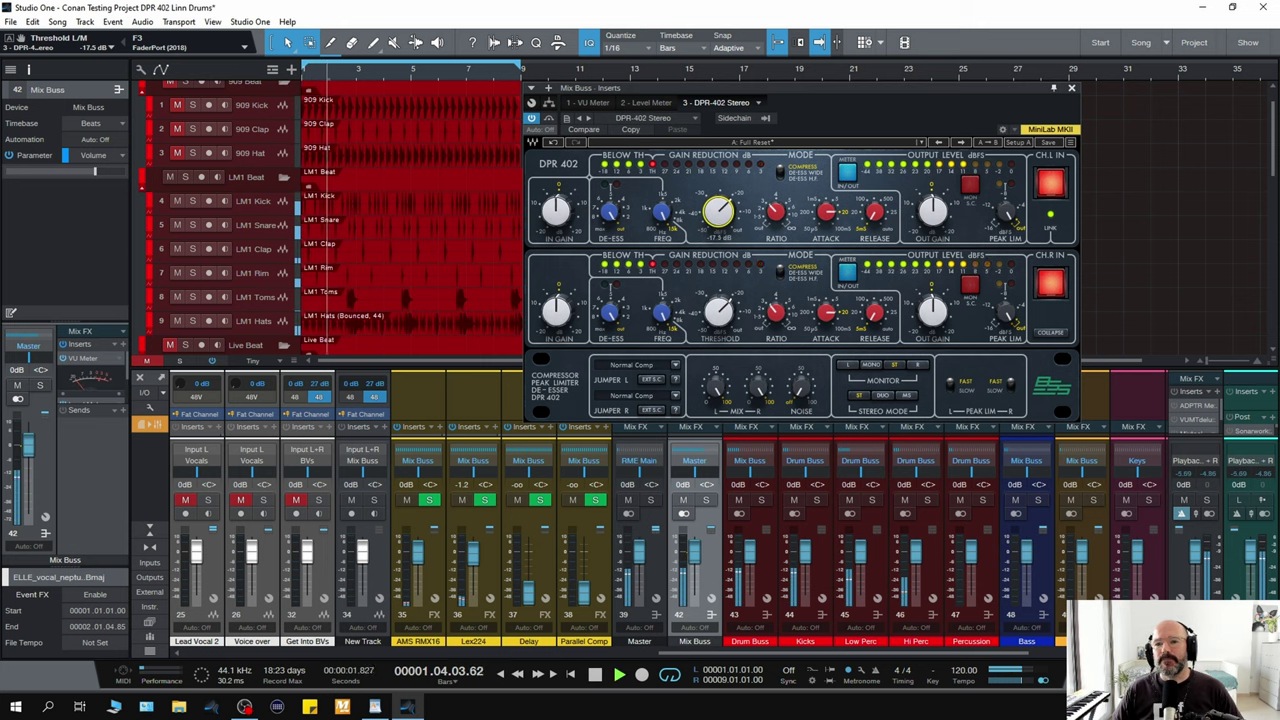
- Compare the compressed drums against bypass, and set the threshold to -18.3 dB and the output gain to 0.4 dB
{"action": "left_click", "coordinate": [549, 119]}
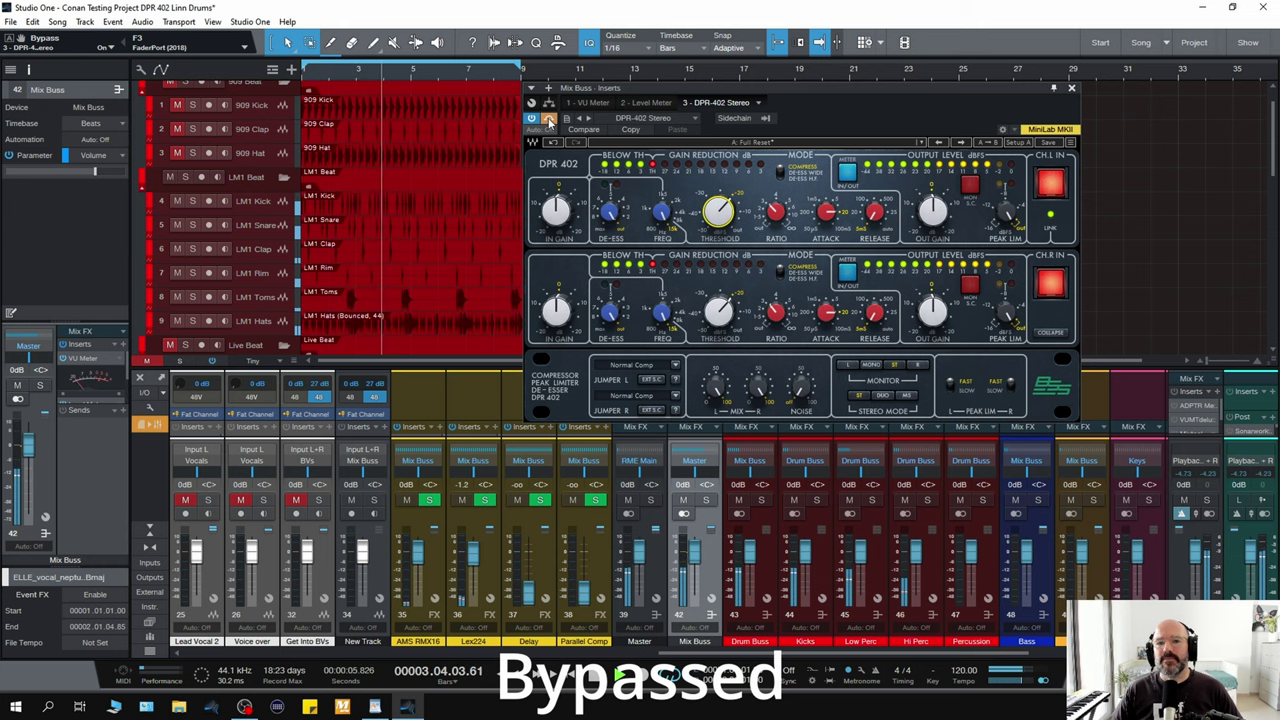
{"action": "left_click", "coordinate": [549, 119]}
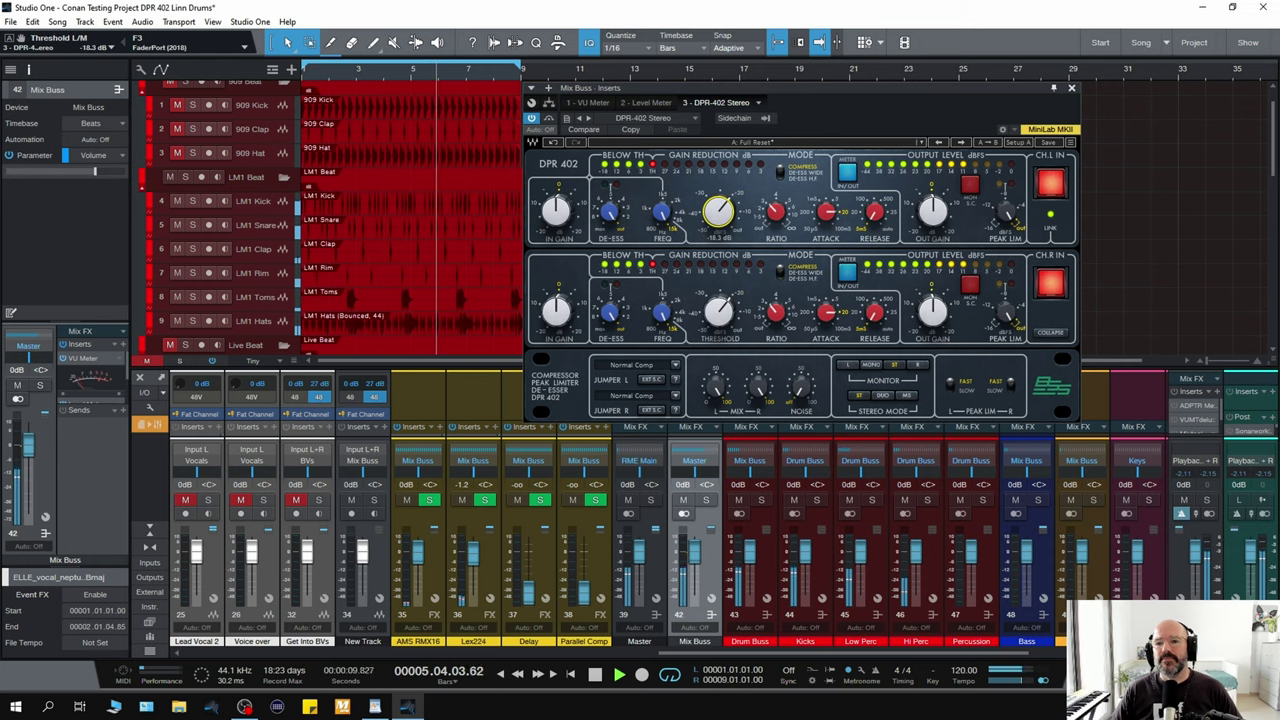
{"action": "key", "text": "space"}
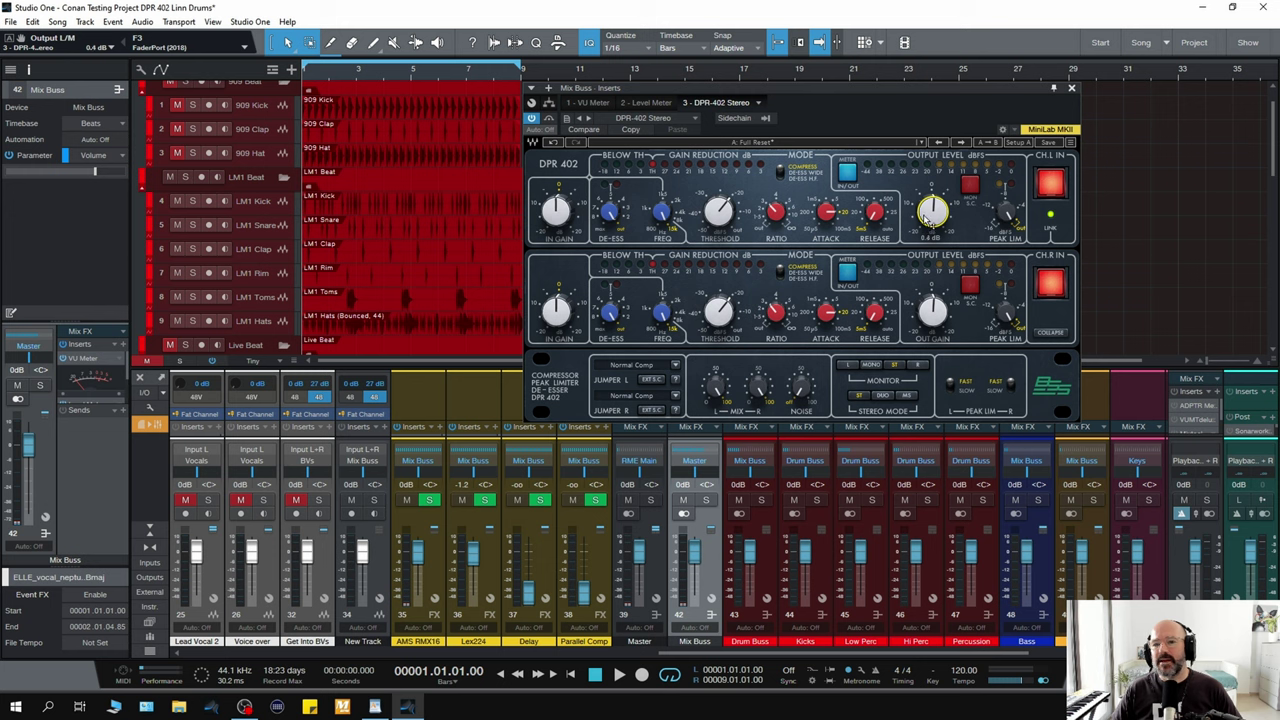
- Play the drum loop with the compressor active and bypassed to compare levels, ending with the compressor active
{"action": "key", "text": "space"}
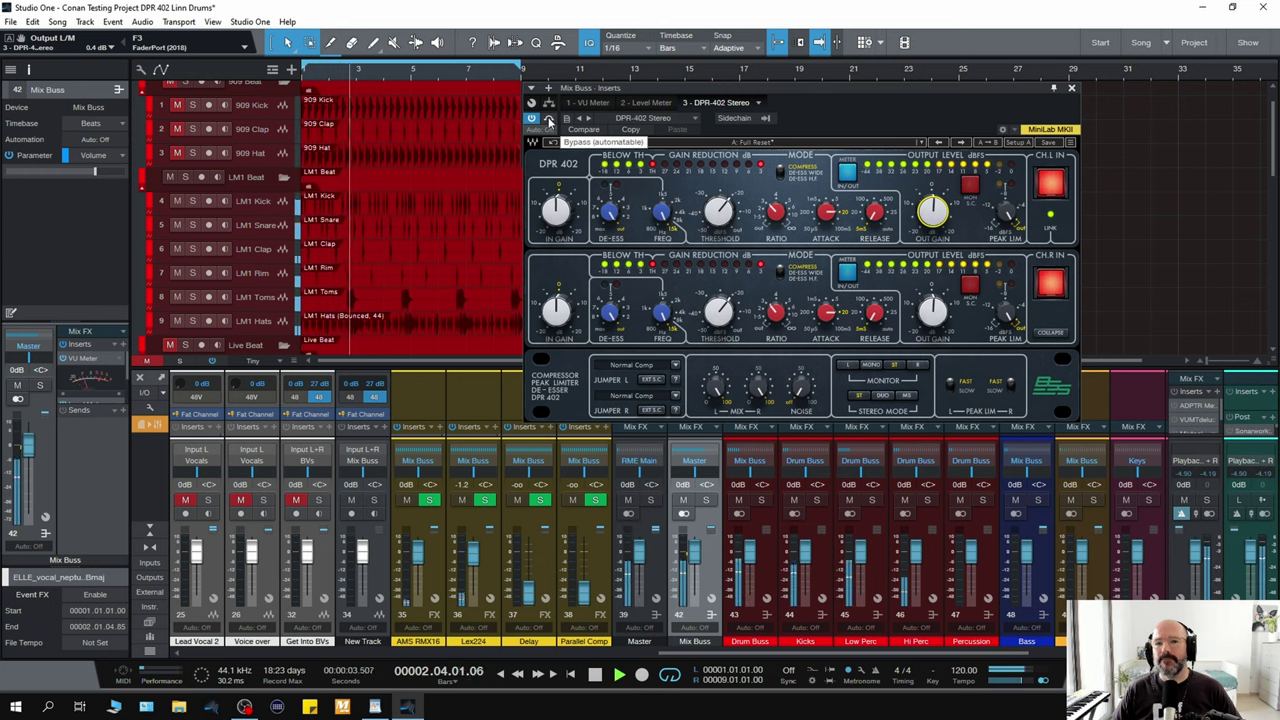
{"action": "left_click", "coordinate": [548, 120]}
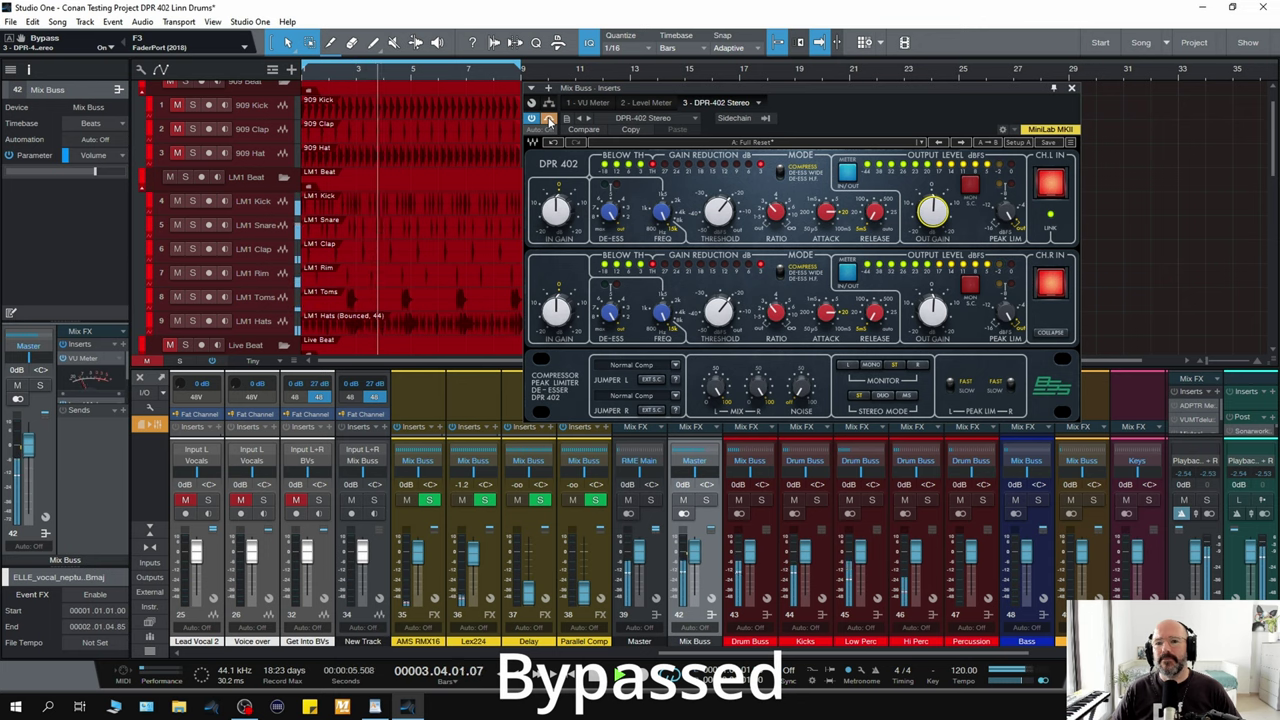
{"action": "key", "text": "space"}
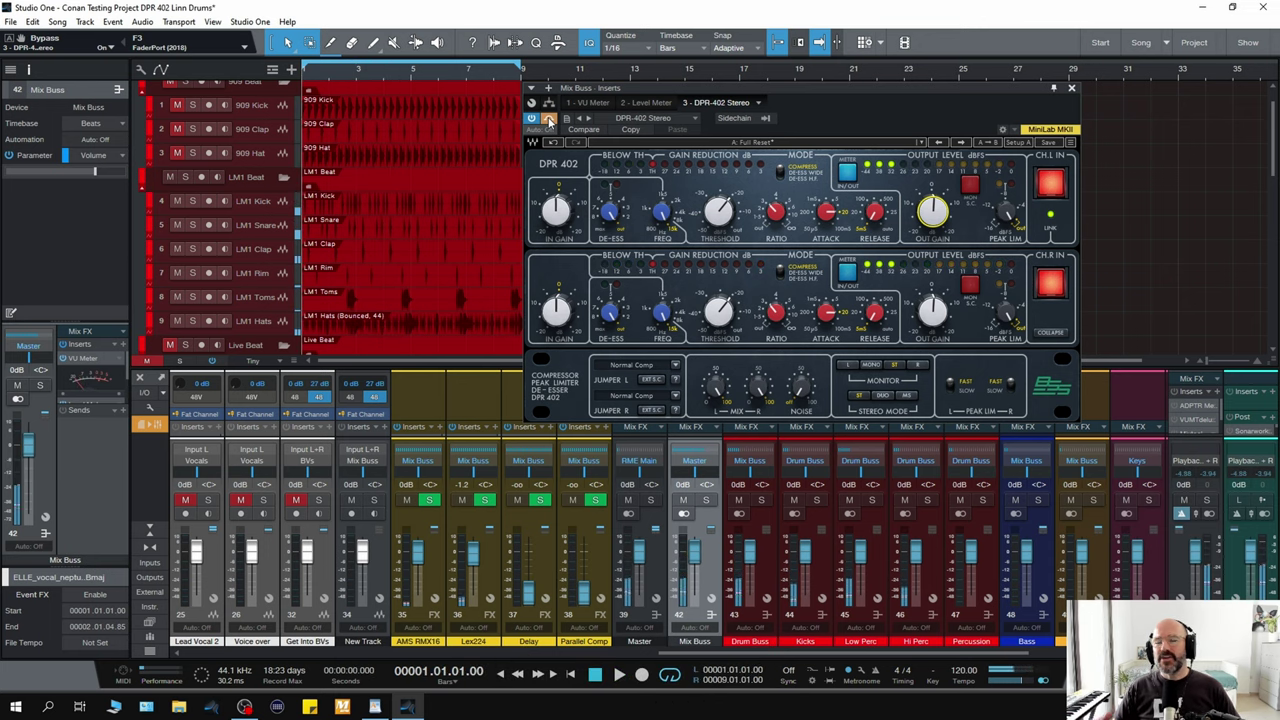
{"action": "key", "text": "space"}
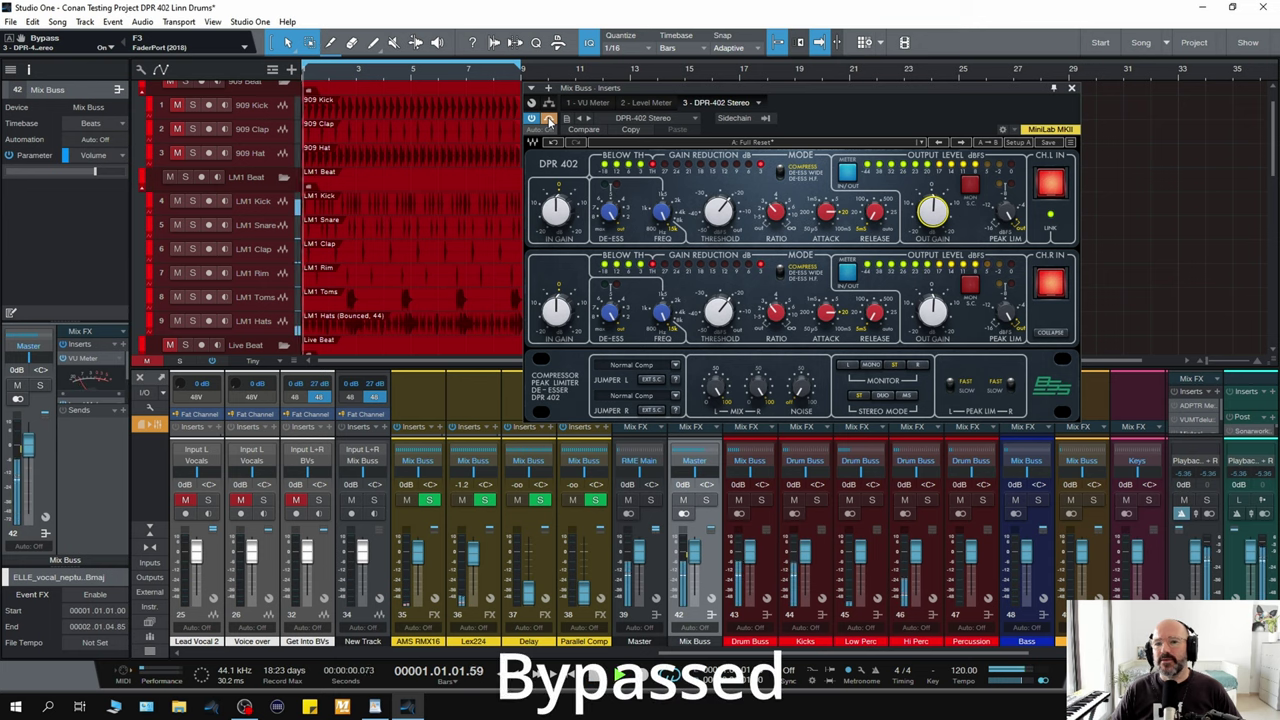
{"action": "key", "text": "space"}
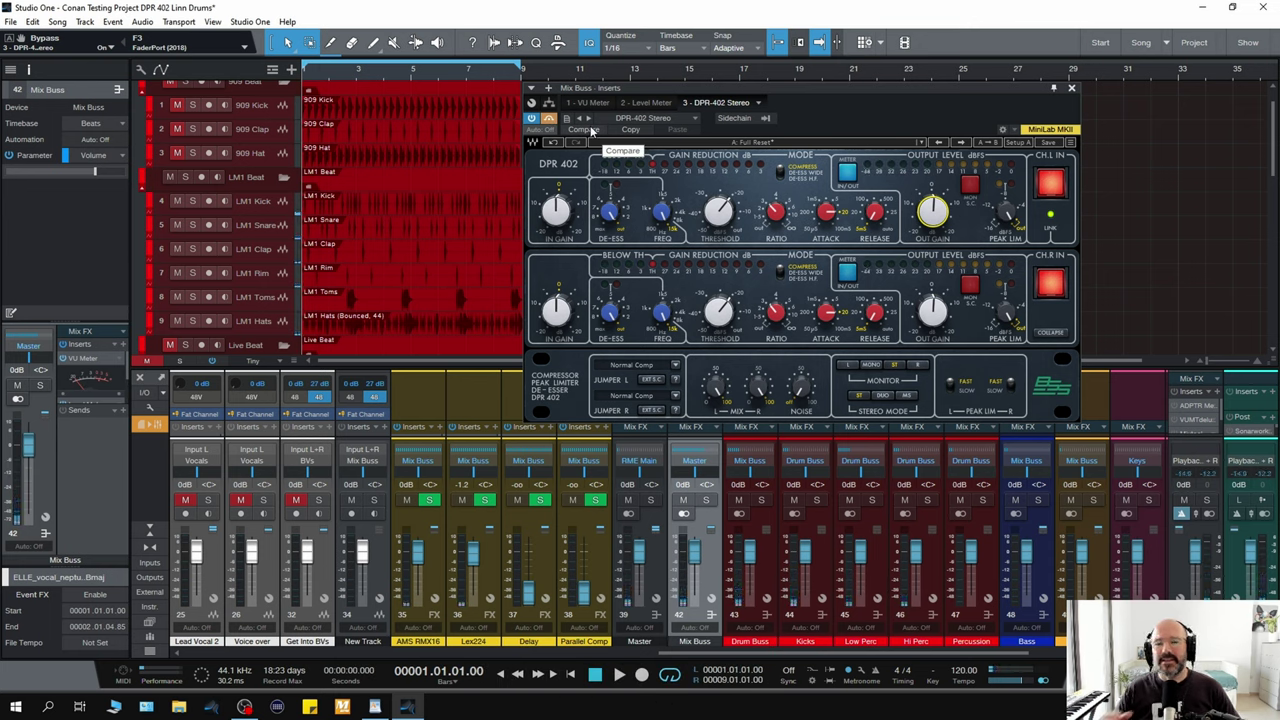
{"action": "left_click", "coordinate": [549, 119]}
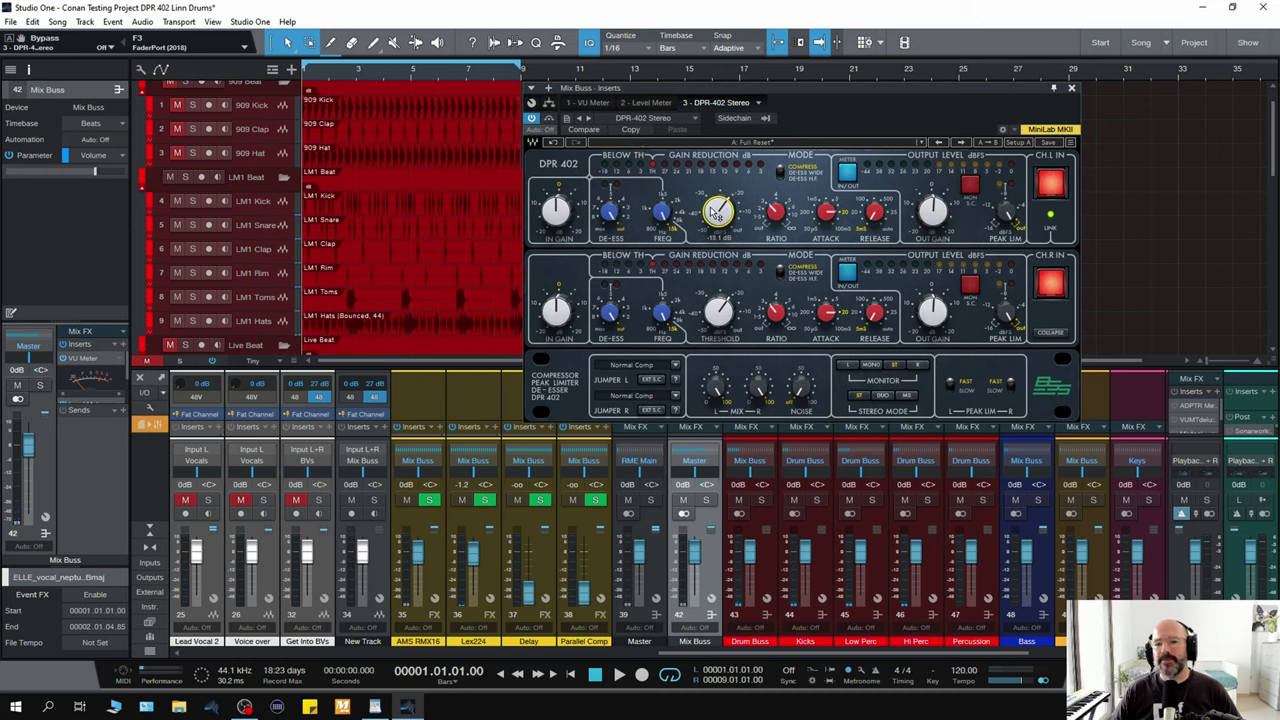
- Lower the threshold further and set the linked mix to 36.8% during playback, comparing the blend against bypass
{"action": "key", "text": "space"}
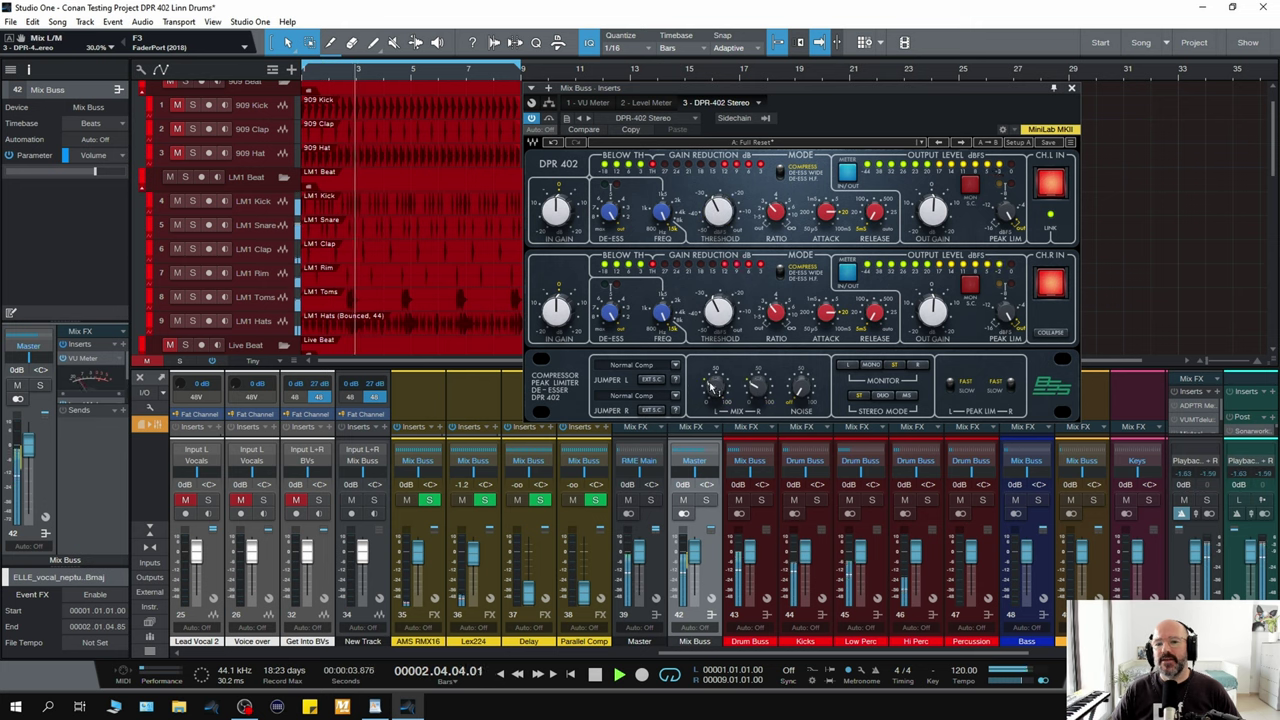
{"action": "left_click_drag", "start_coordinate": [712, 385], "coordinate": [714, 376]}
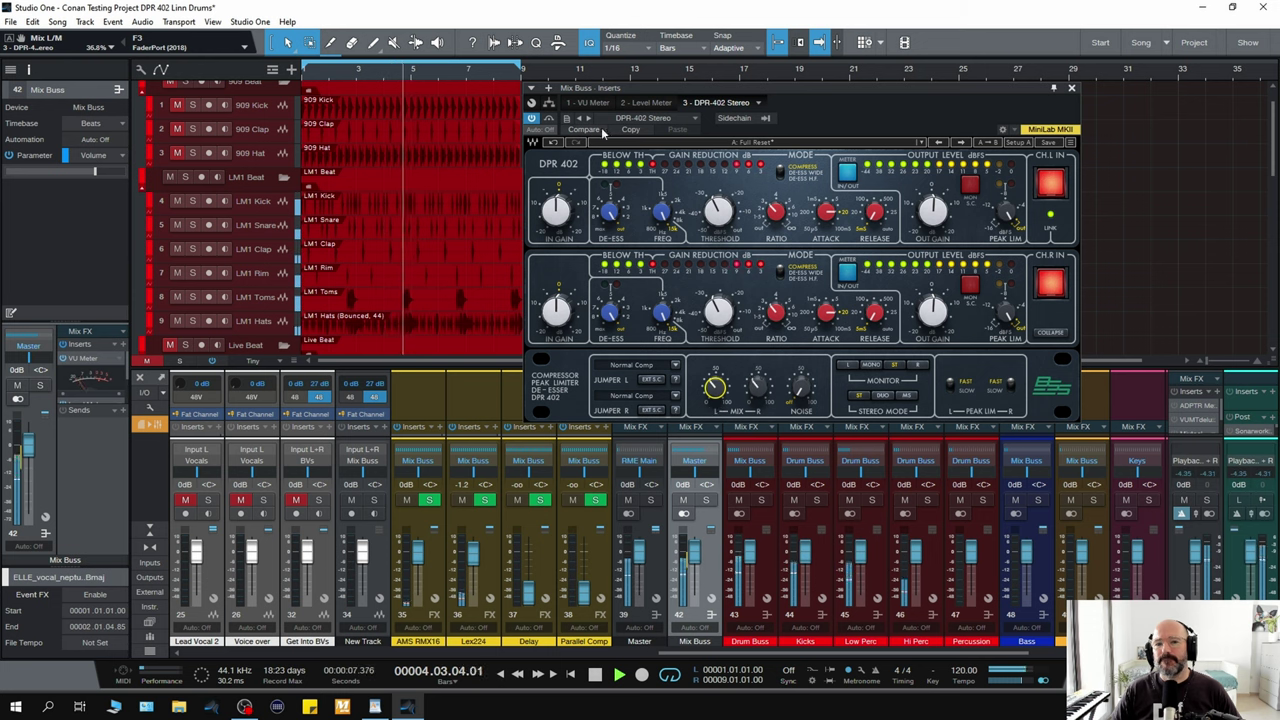
{"action": "left_click", "coordinate": [548, 119]}
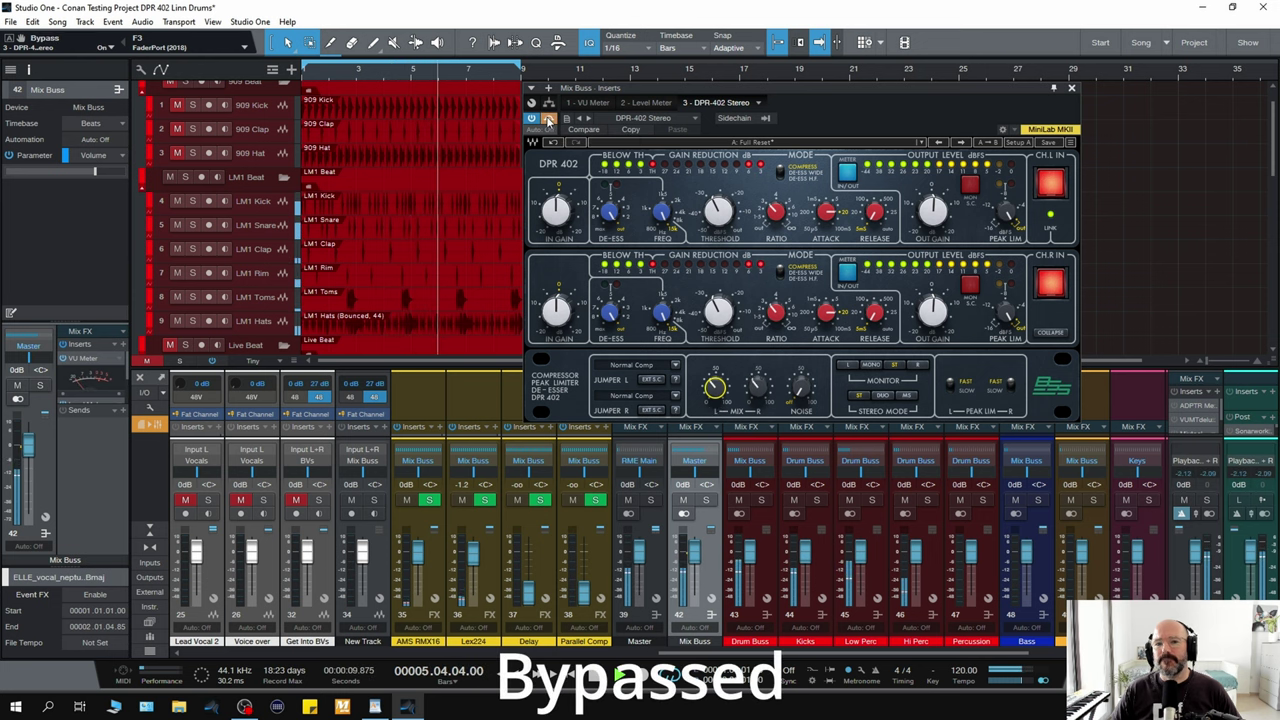
{"action": "left_click", "coordinate": [548, 119]}
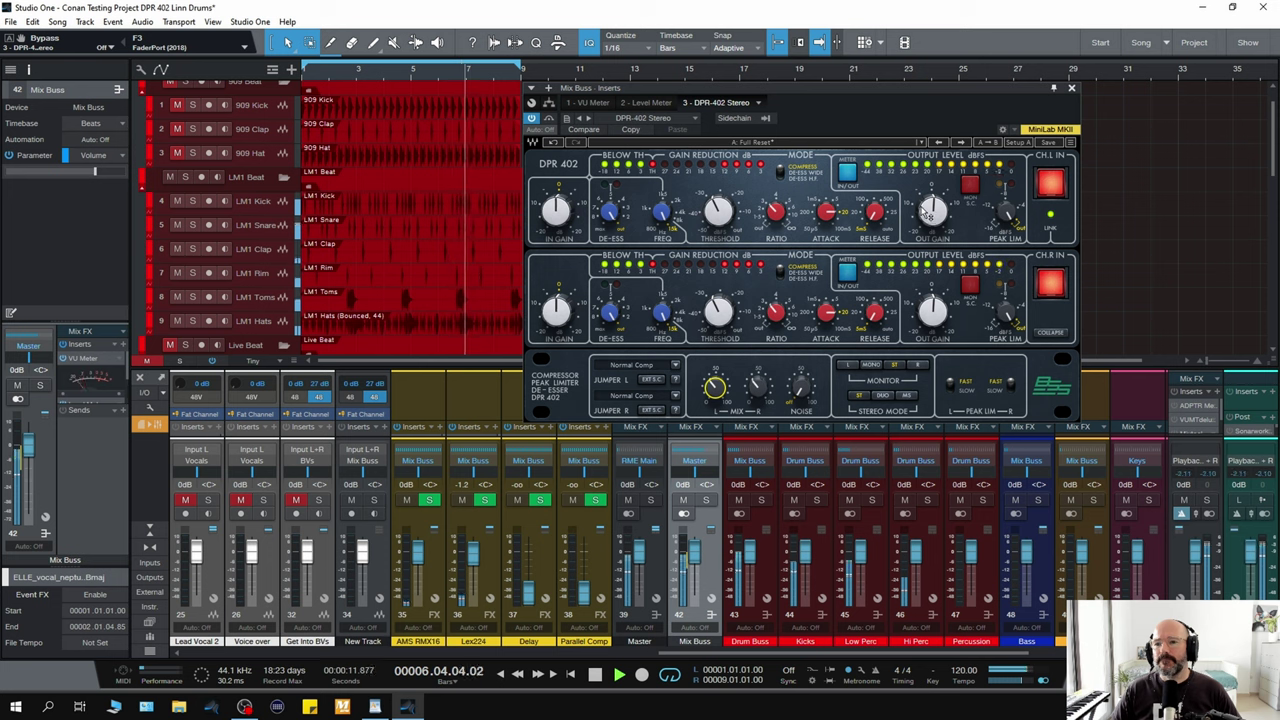
- Raise the output gain to 2.2 dB and compare the parallel-compressed drums against bypass
{"action": "left_click_drag", "start_coordinate": [930, 211], "coordinate": [930, 205]}
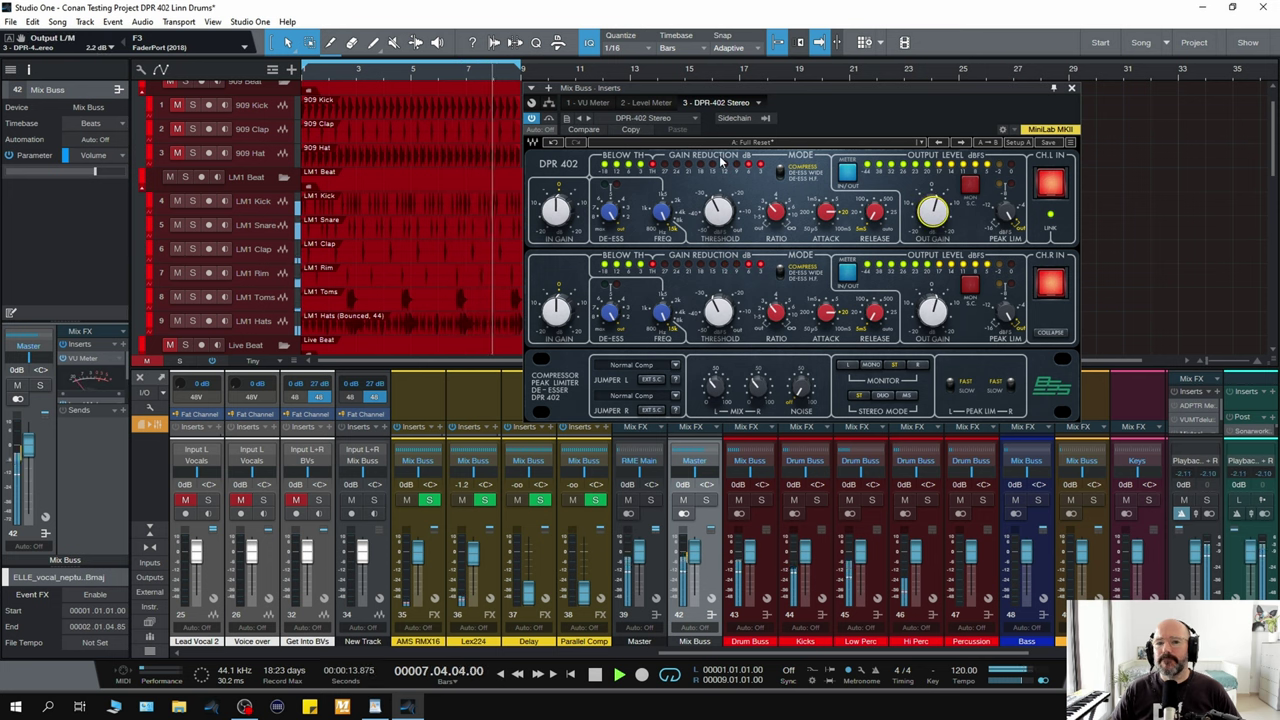
{"action": "left_click", "coordinate": [548, 119]}
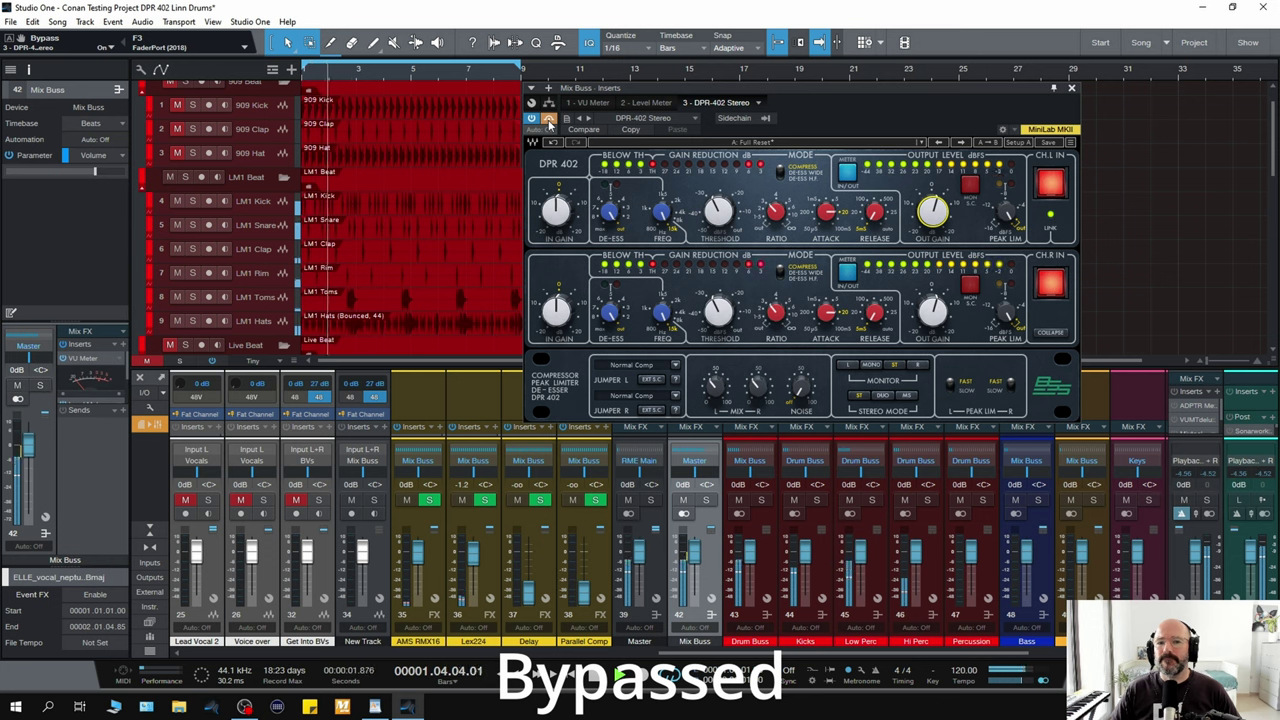
{"action": "left_click", "coordinate": [548, 119]}
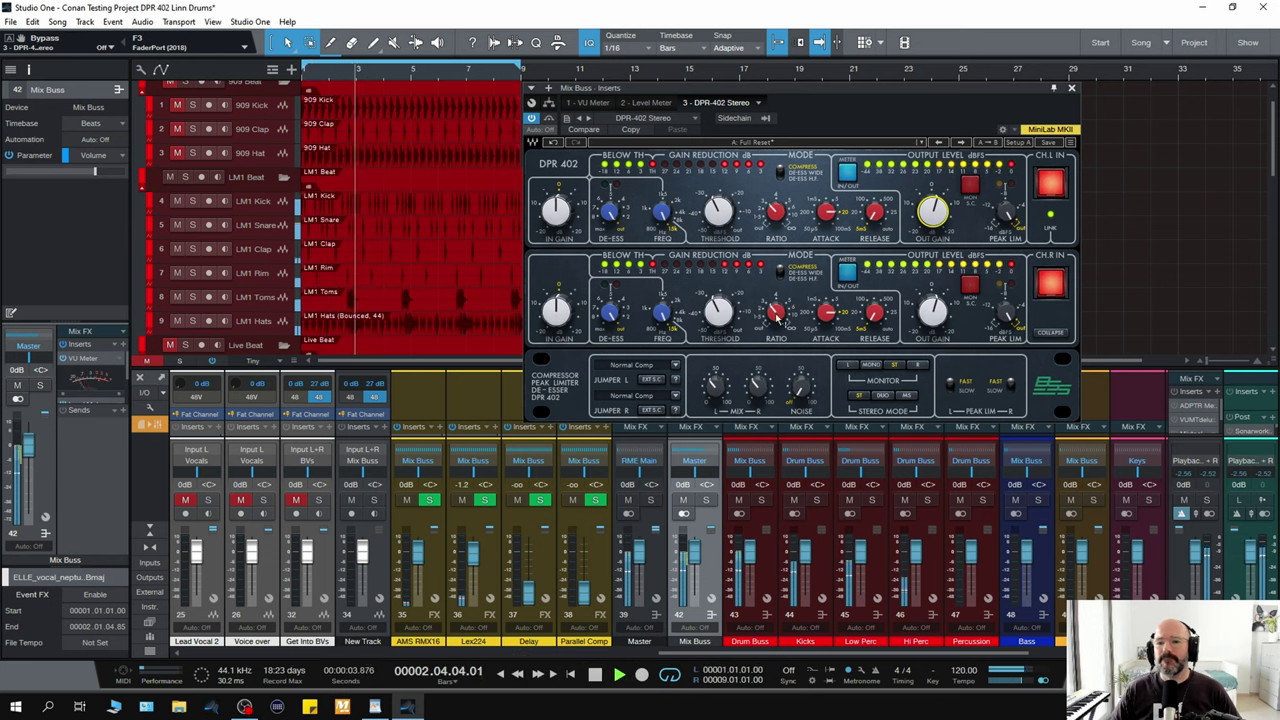
- Set the ratio to 3.9, the linked mix to 39.6% and the output gain to 1.5 dB during playback, checking against bypass
{"action": "left_click_drag", "start_coordinate": [778, 318], "coordinate": [778, 311]}
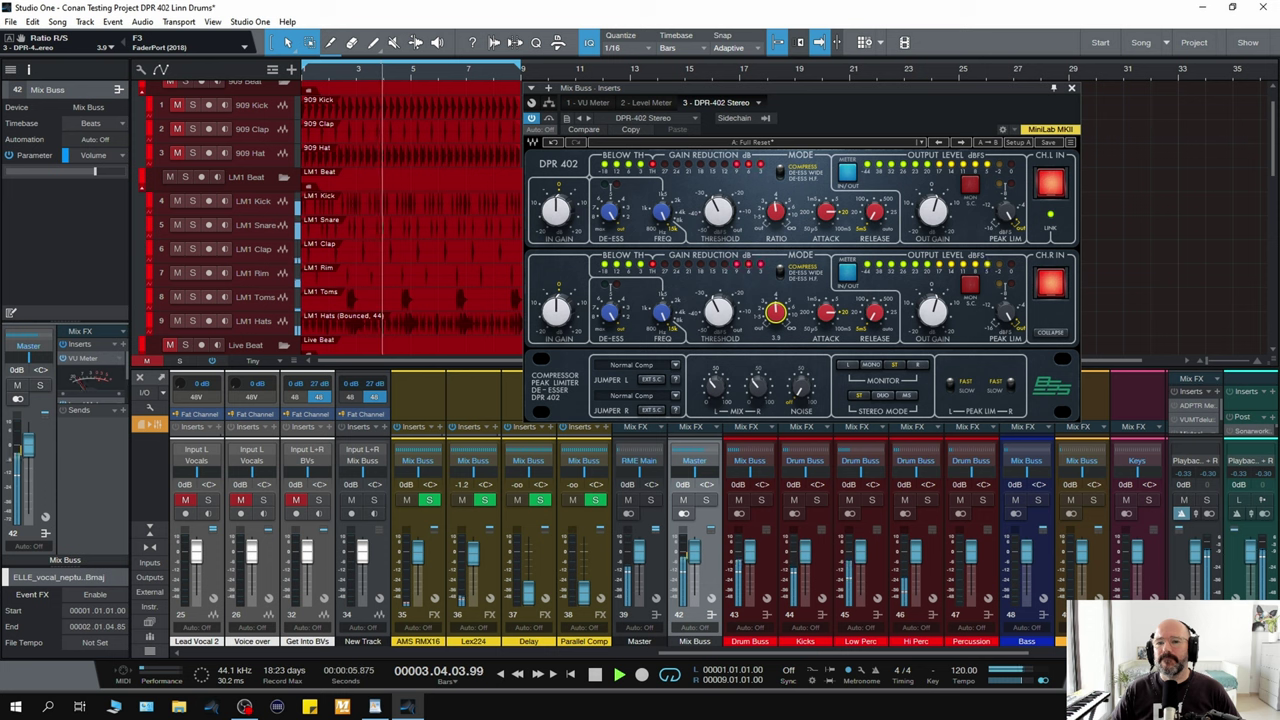
{"action": "left_click_drag", "start_coordinate": [714, 388], "coordinate": [714, 376]}
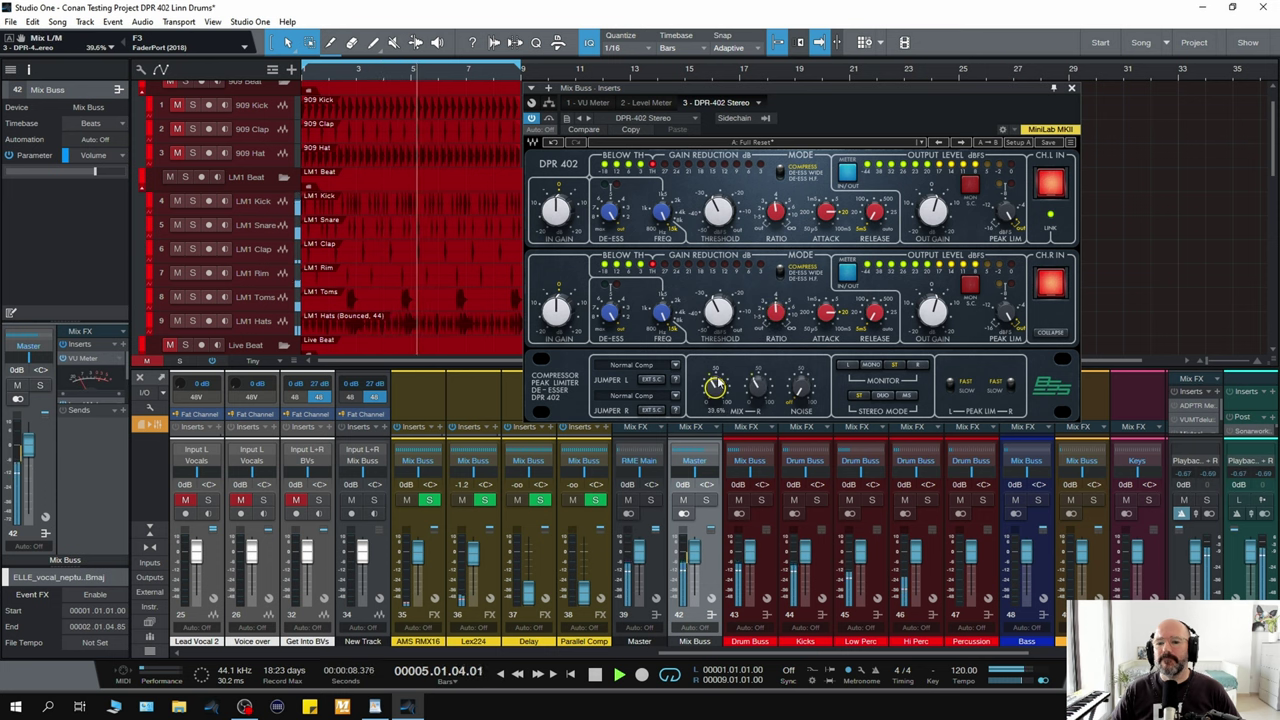
{"action": "left_click", "coordinate": [549, 119]}
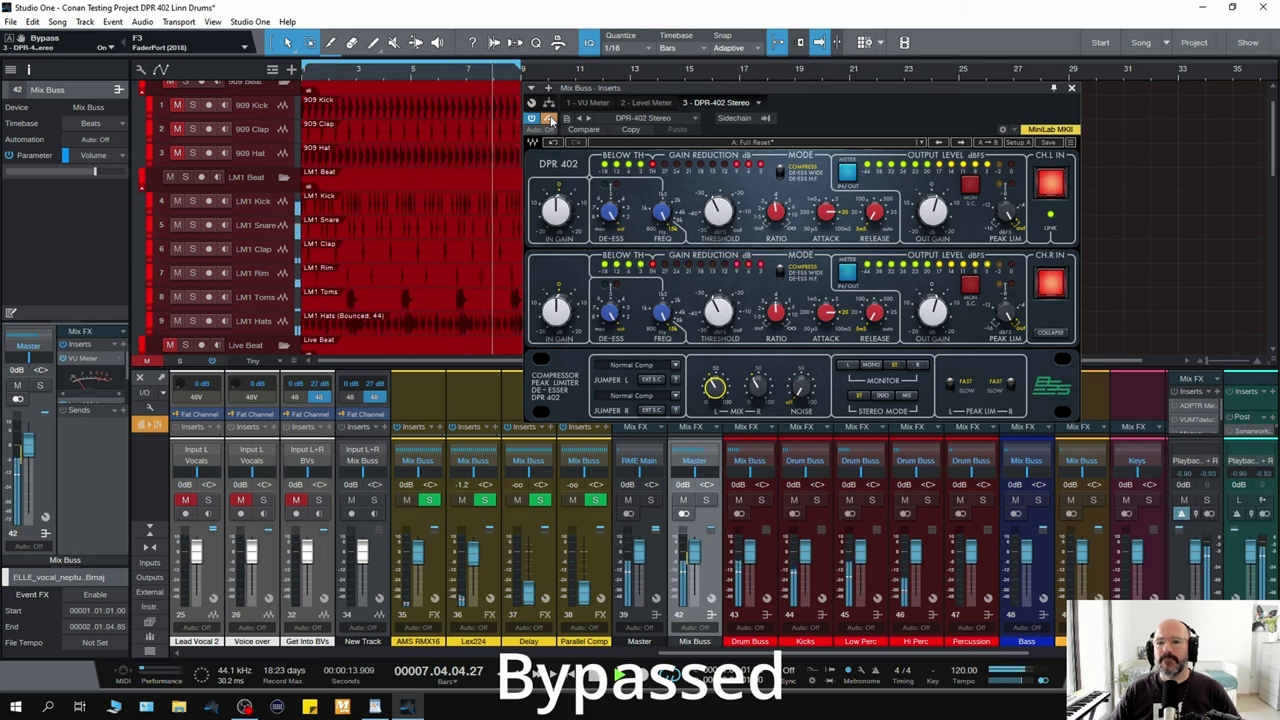
{"action": "left_click", "coordinate": [549, 119]}
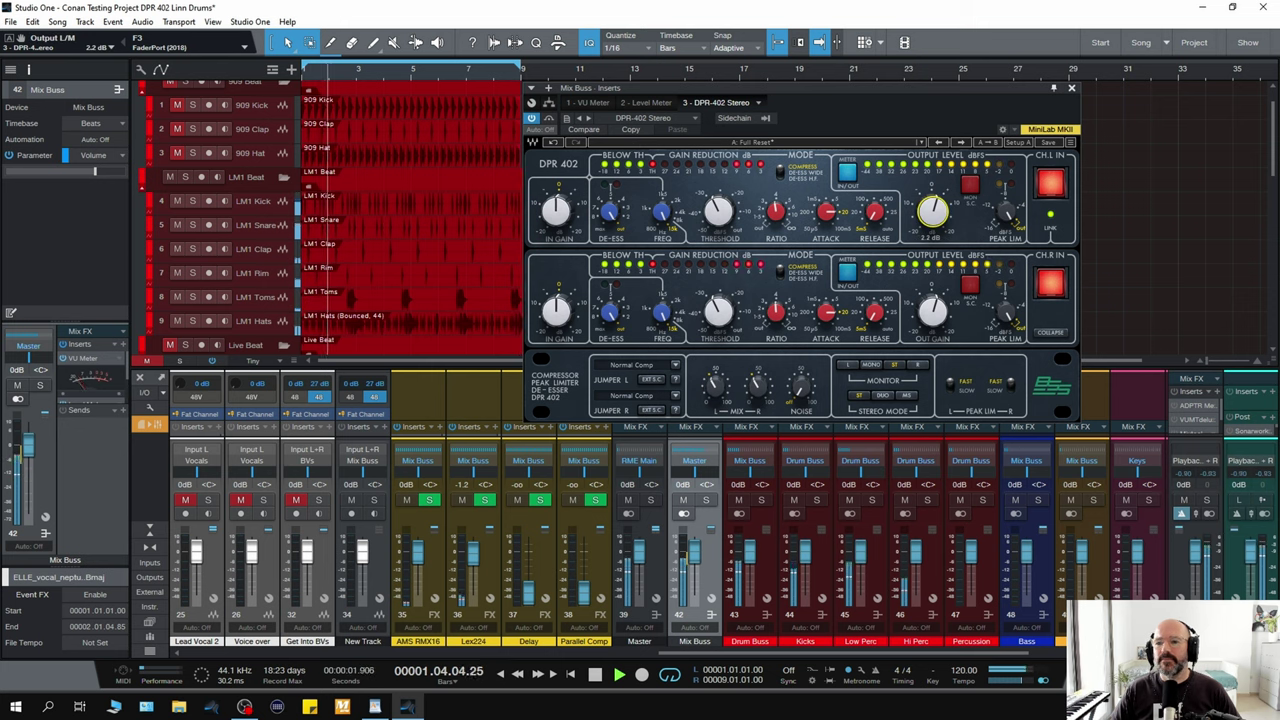
{"action": "left_click_drag", "start_coordinate": [932, 210], "coordinate": [932, 222]}
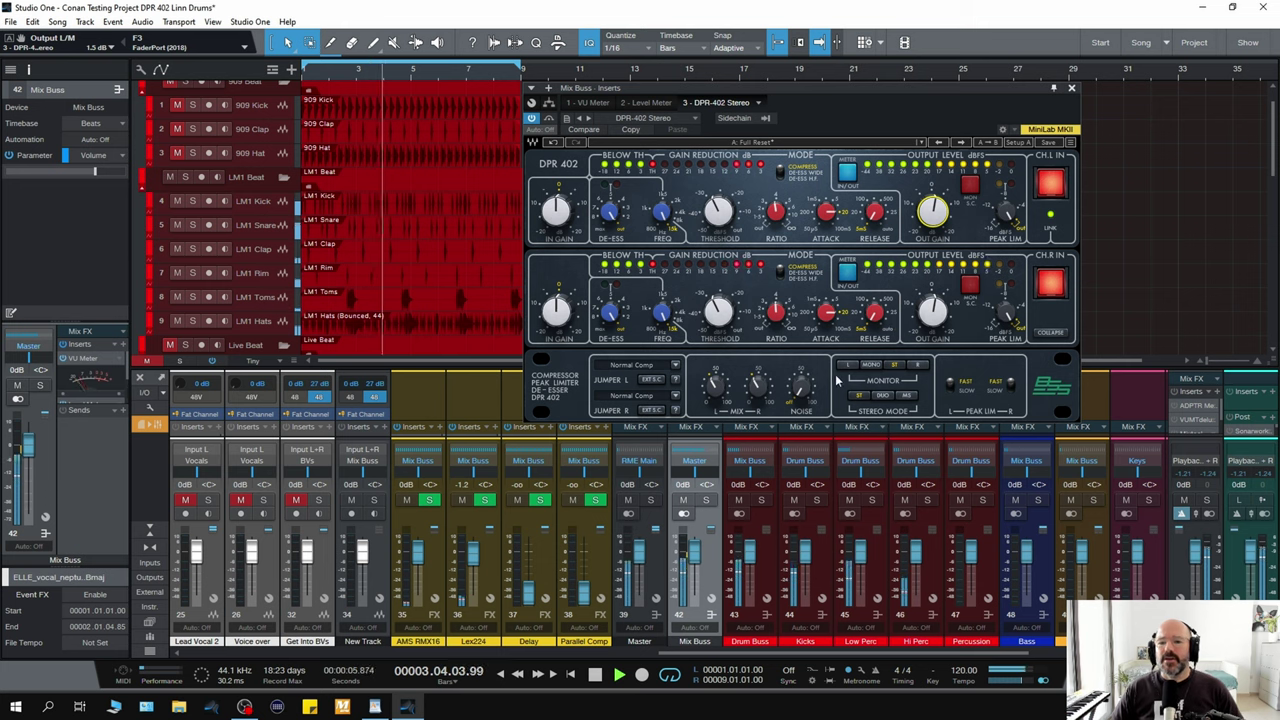
{"action": "key", "text": "space"}
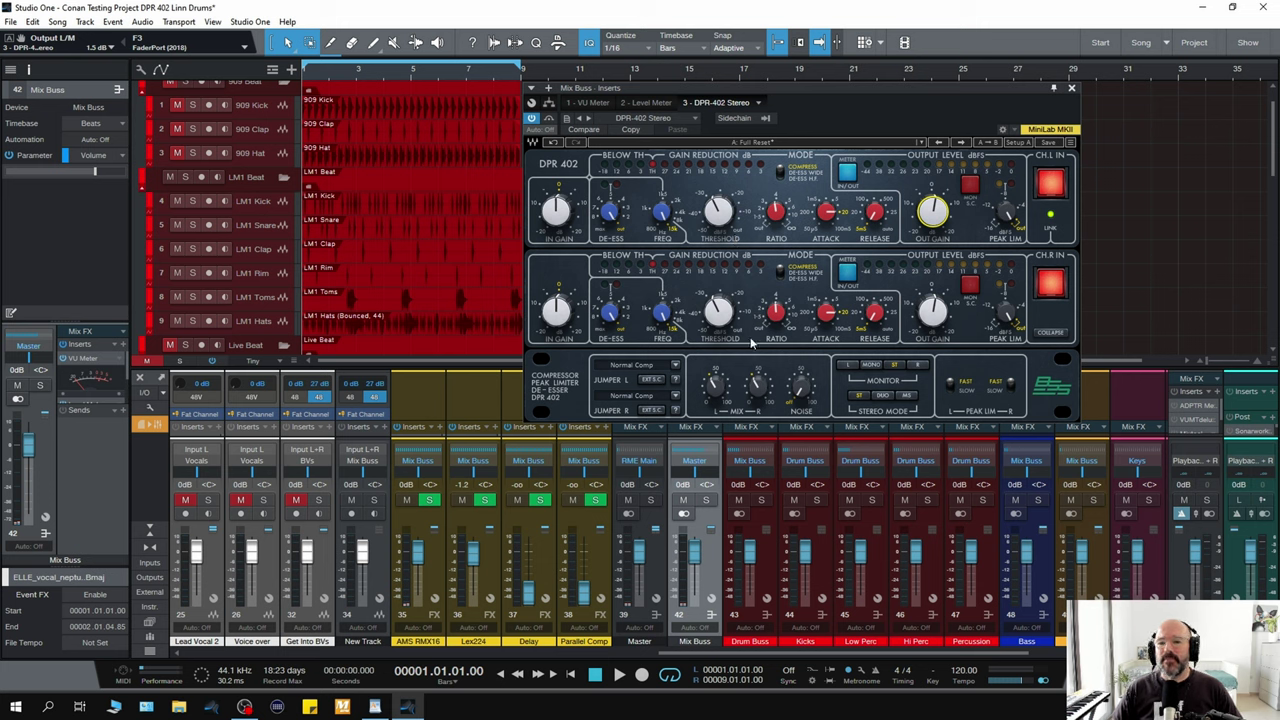
- Make sure the compressor's noise is off and play the drum loop to compare it against bypass
{"action": "left_click", "coordinate": [798, 396]}
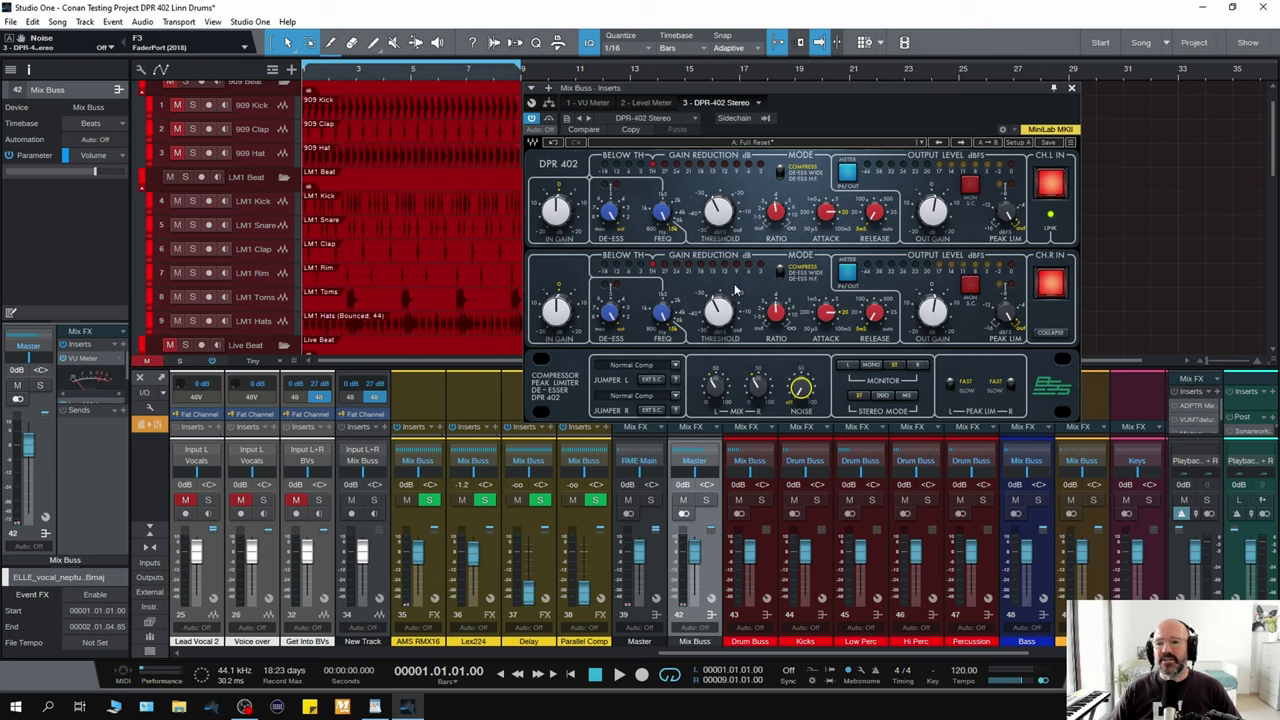
{"action": "key", "text": "space"}
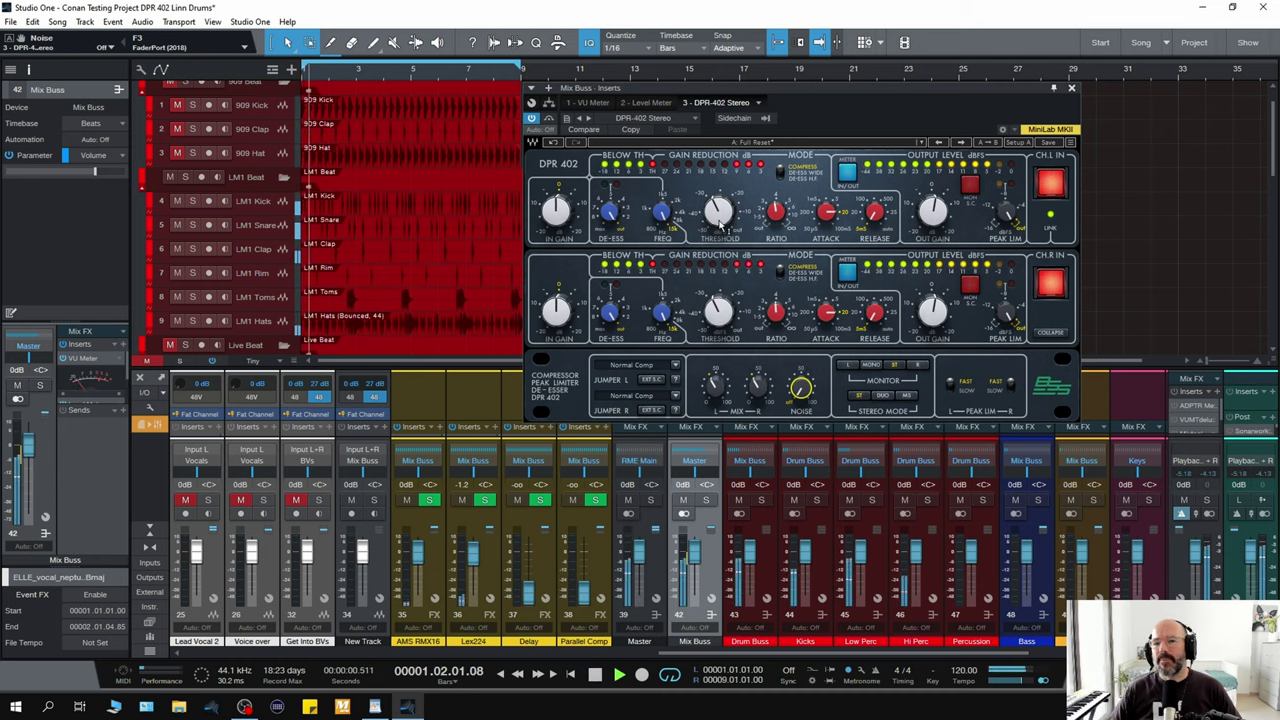
{"action": "left_click", "coordinate": [548, 120]}
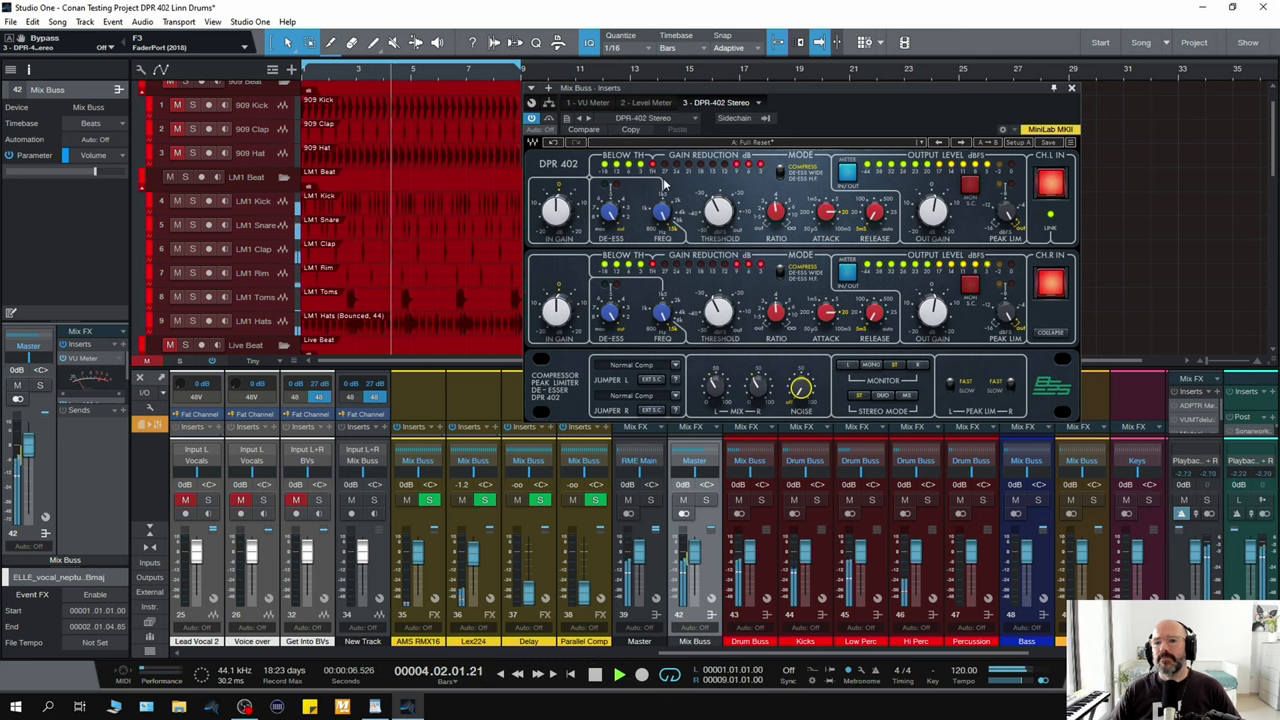
{"action": "key", "text": "space"}
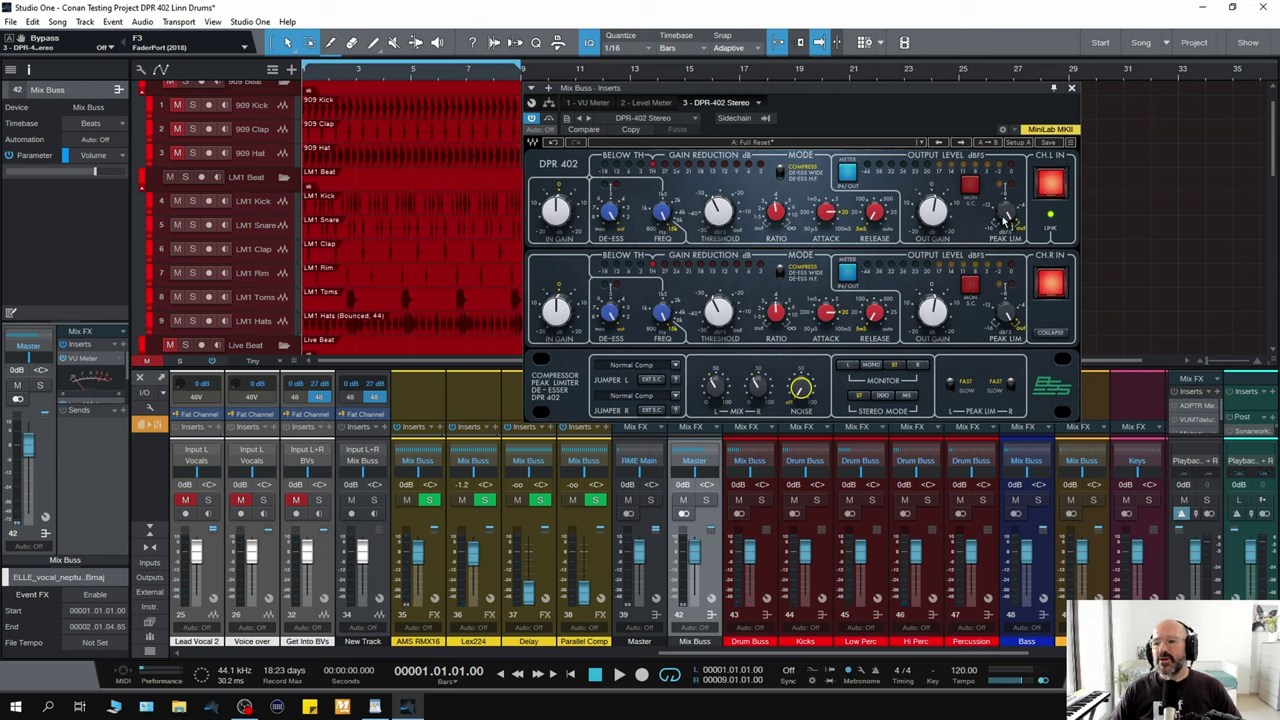
- Set the peak limiter to -13.7 dB and compare the limited drums against bypass during playback
{"action": "key", "text": "space"}
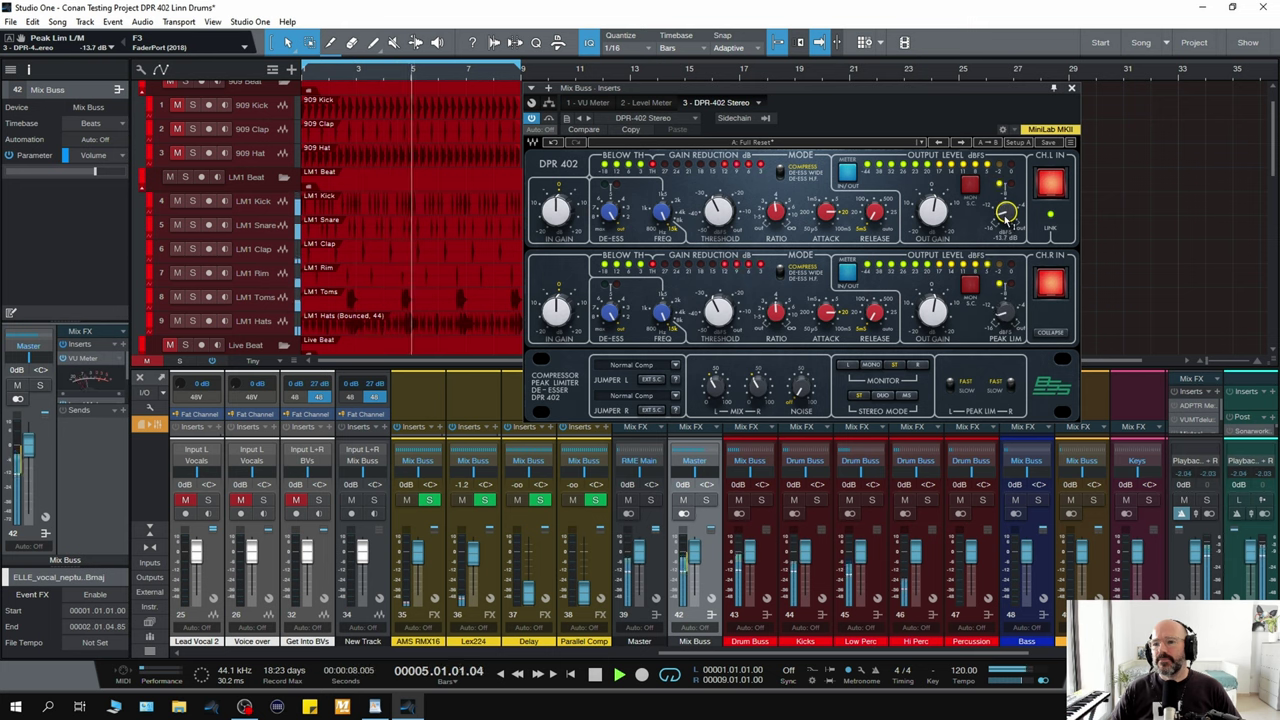
{"action": "key", "text": "space"}
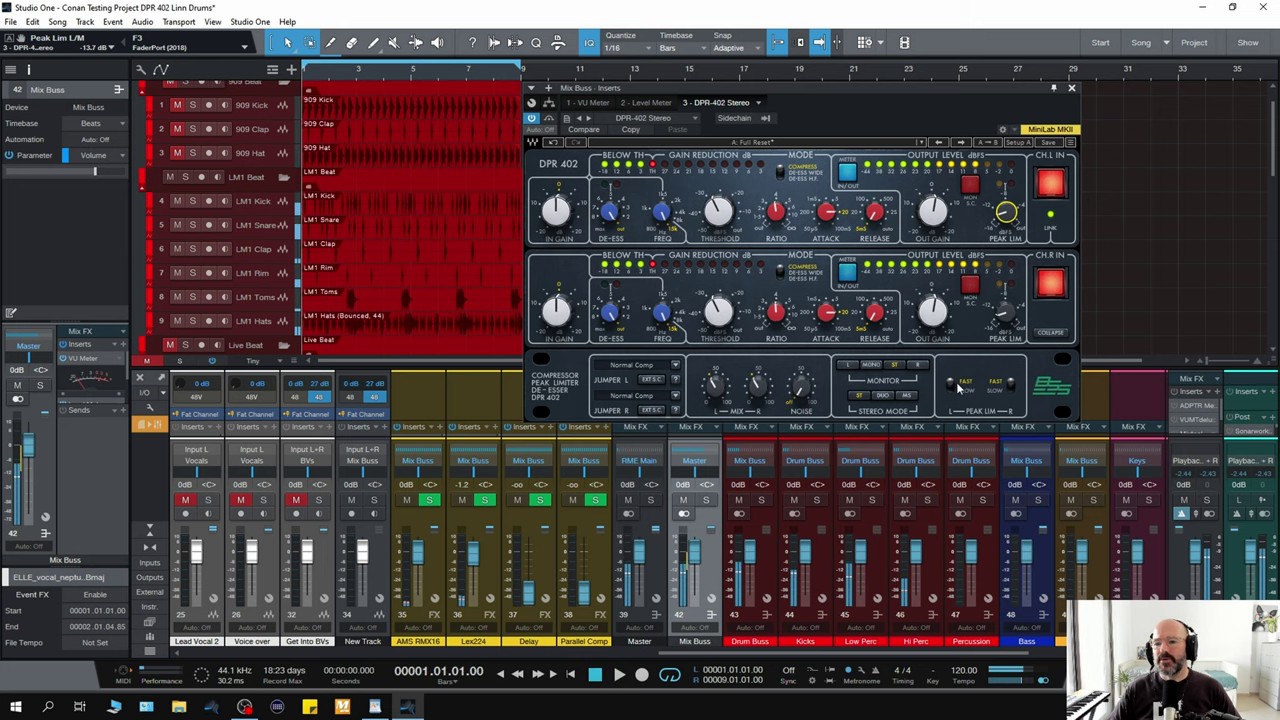
{"action": "key", "text": "space"}
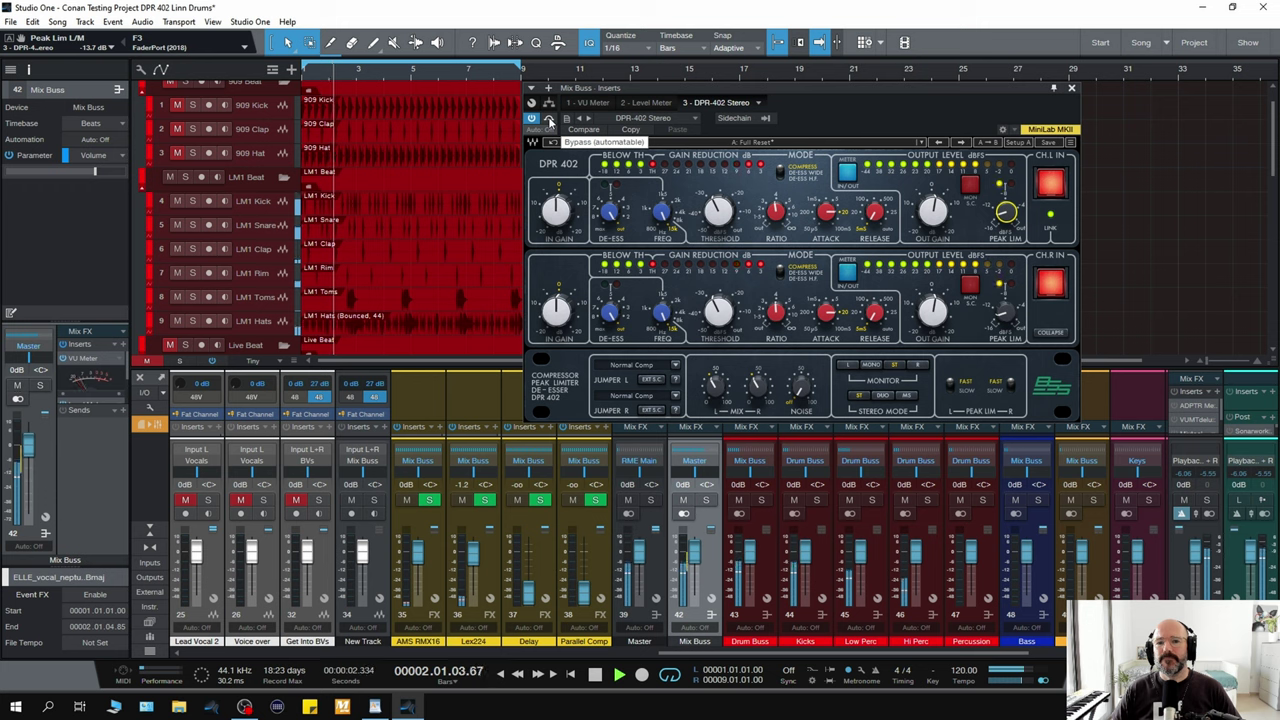
{"action": "left_click", "coordinate": [548, 120]}
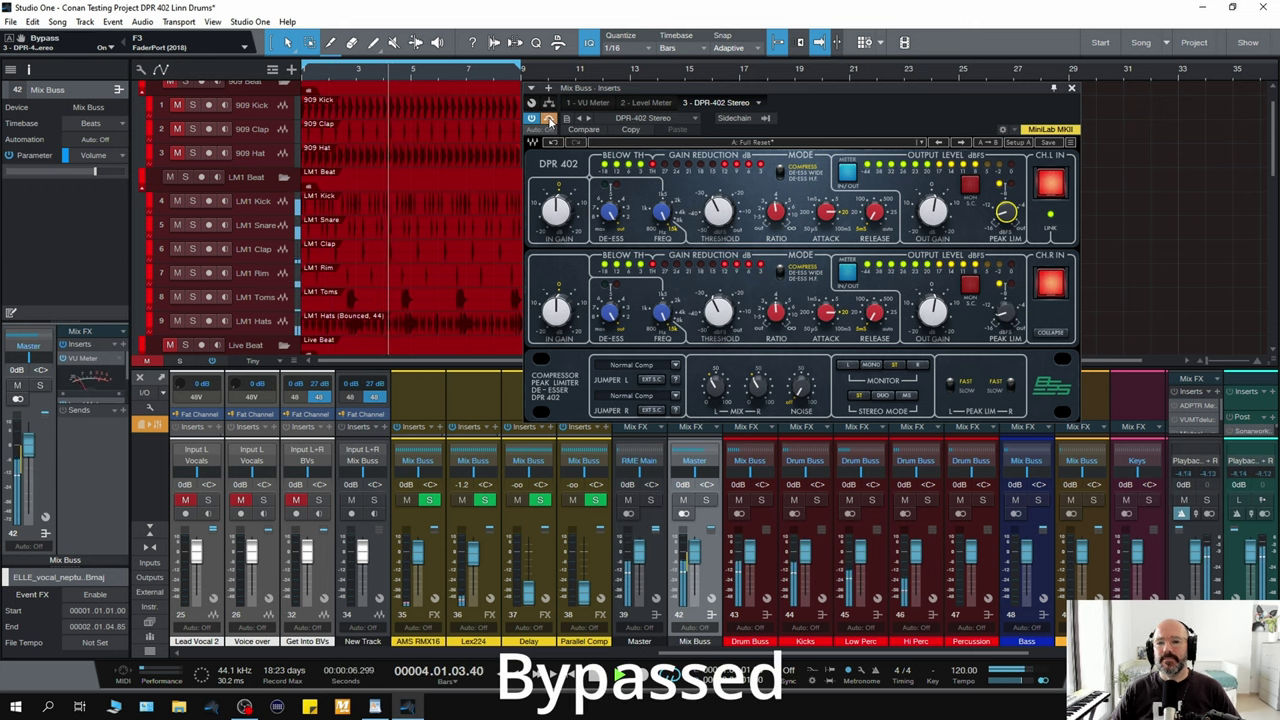
{"action": "left_click", "coordinate": [548, 120]}
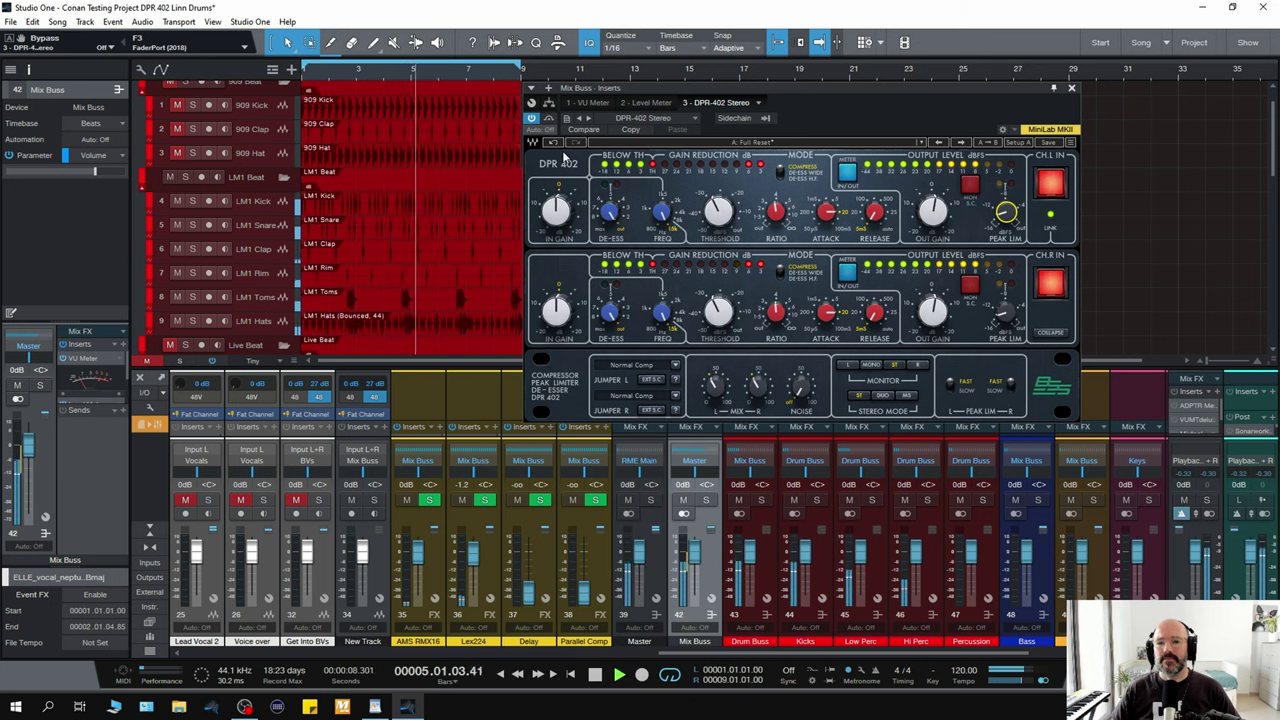
- Replay the limited drums, set the output gain to 1.6 dB and compare the level against bypass
{"action": "key", "text": "space"}
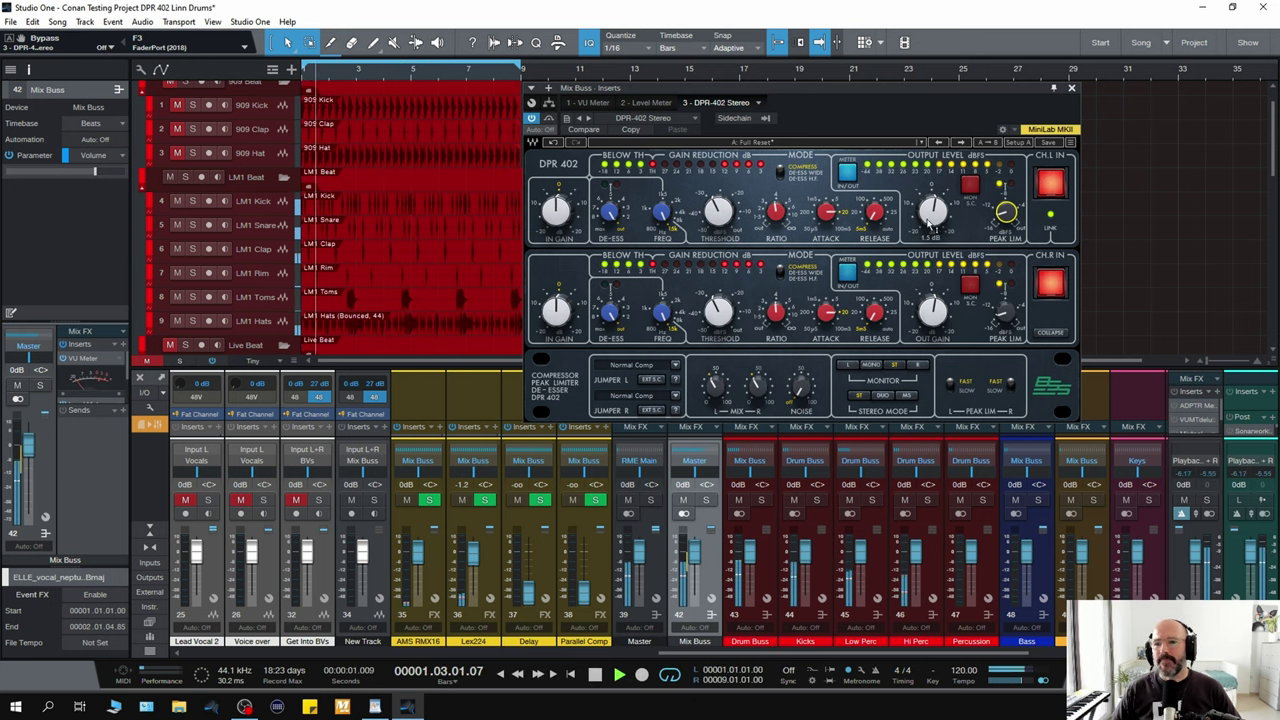
{"action": "left_click", "coordinate": [932, 212]}
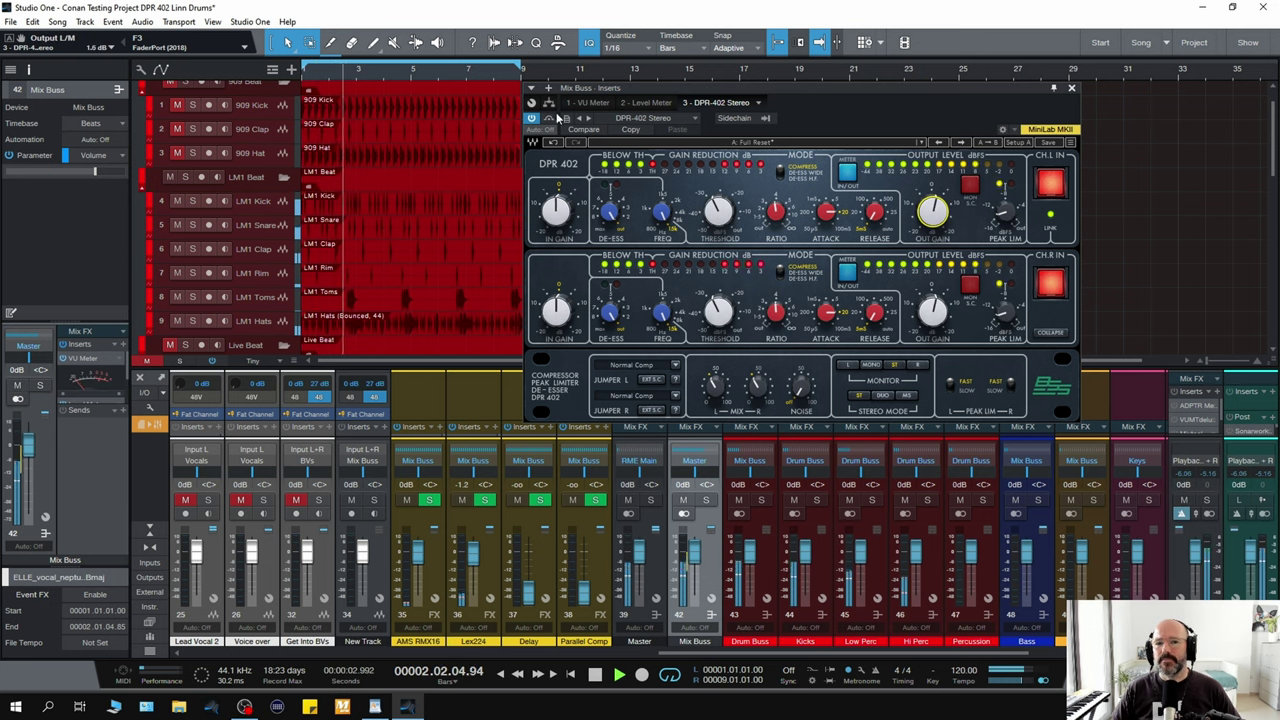
{"action": "left_click", "coordinate": [550, 118]}
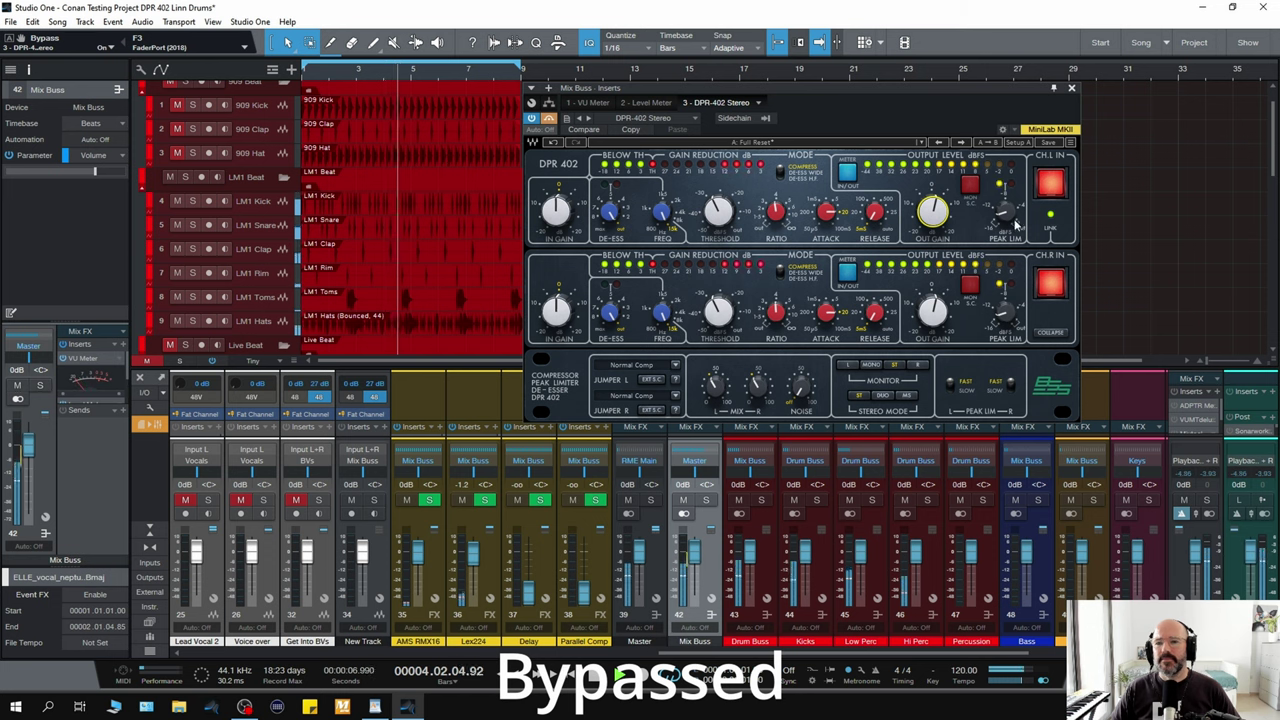
{"action": "left_click", "coordinate": [550, 118]}
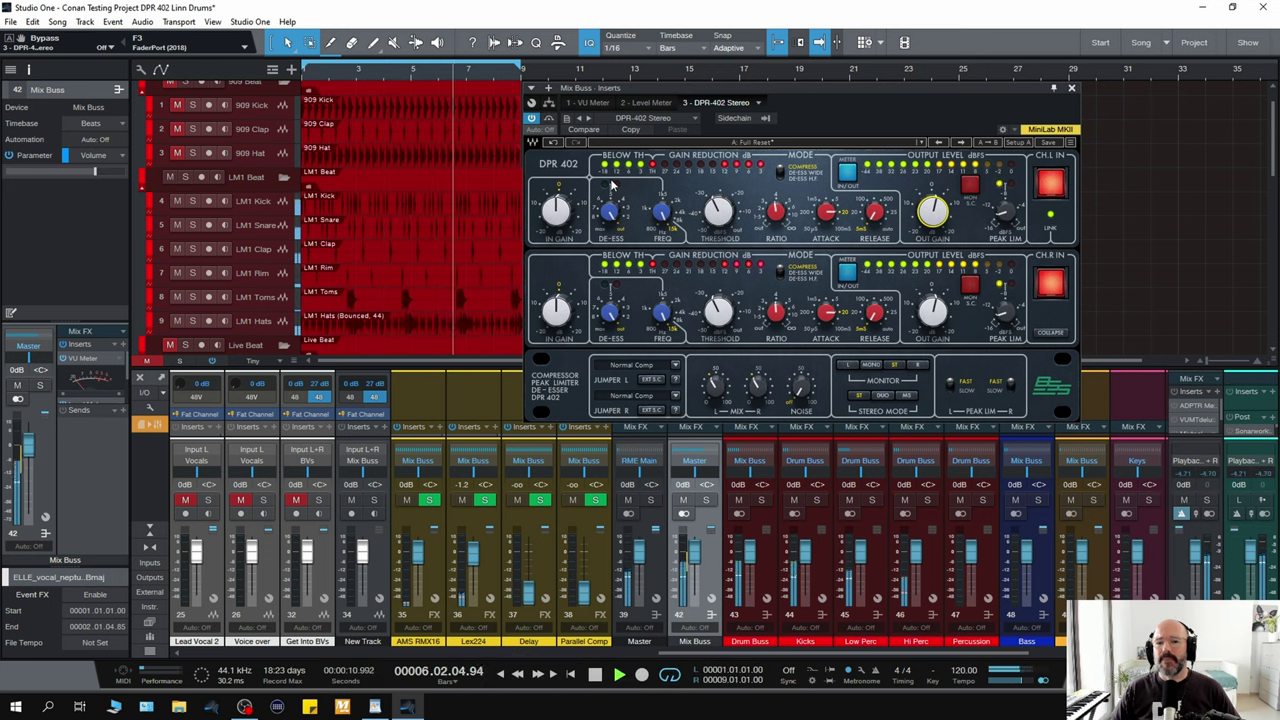
{"action": "key", "text": "space"}
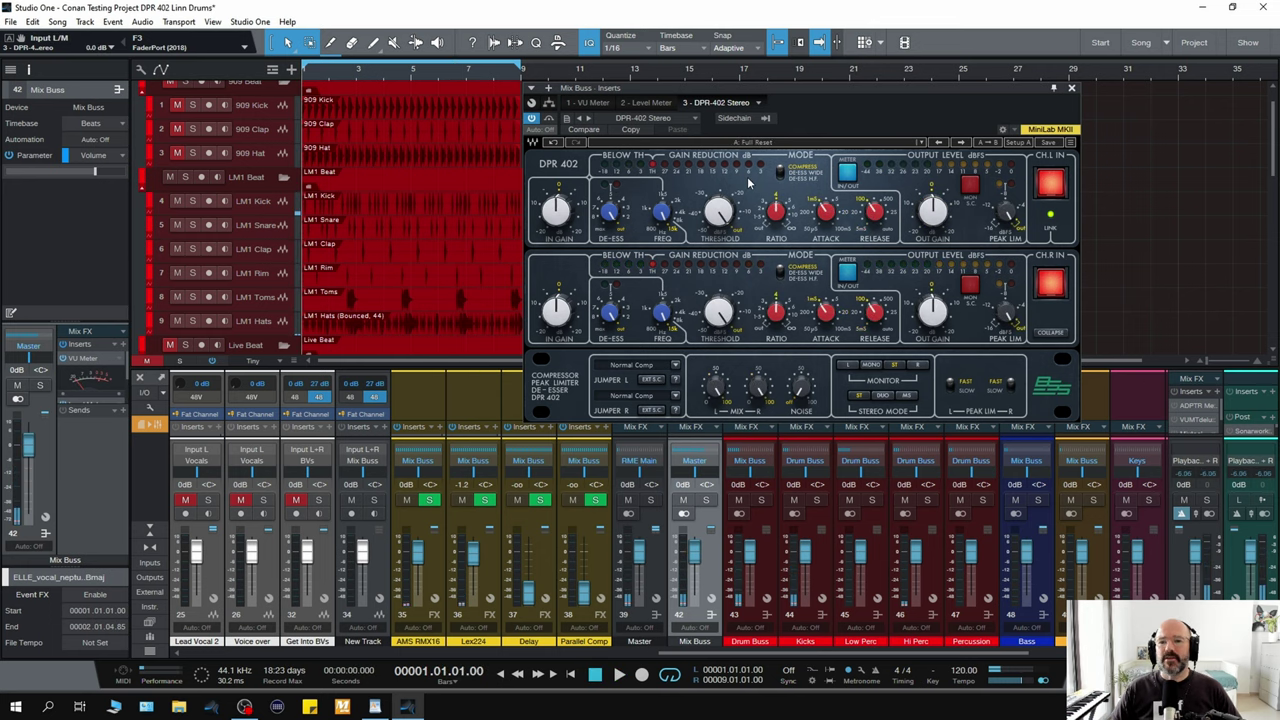
- Switch the linked channels to De-Ess Wide mode and set the de-esser frequency to 9.81 kHz during playback
{"action": "left_click", "coordinate": [783, 174]}
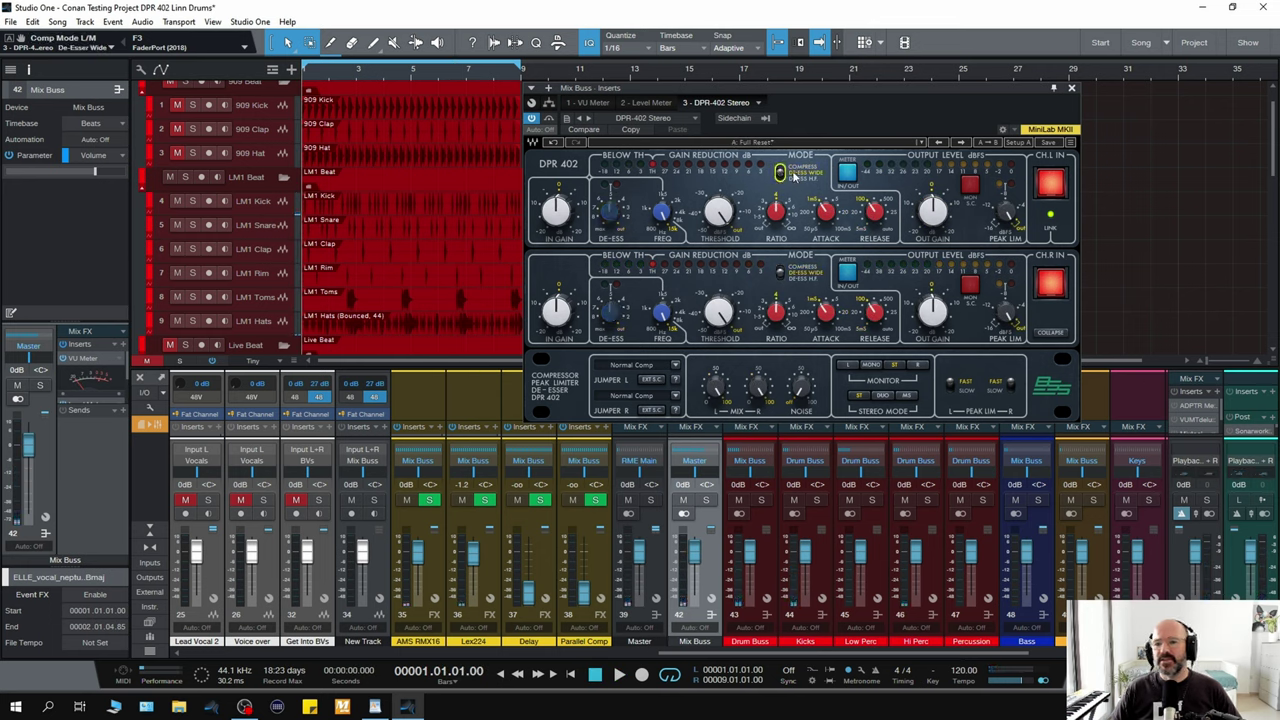
{"action": "key", "text": "space"}
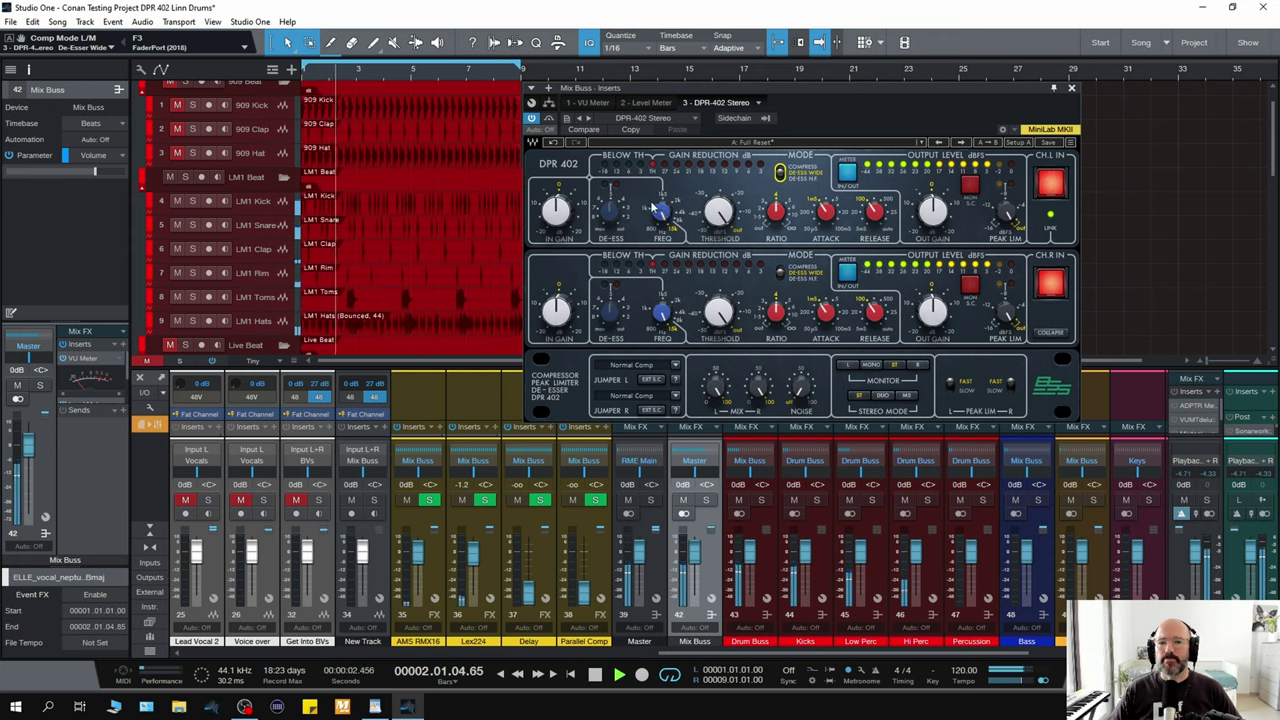
{"action": "key", "text": "space"}
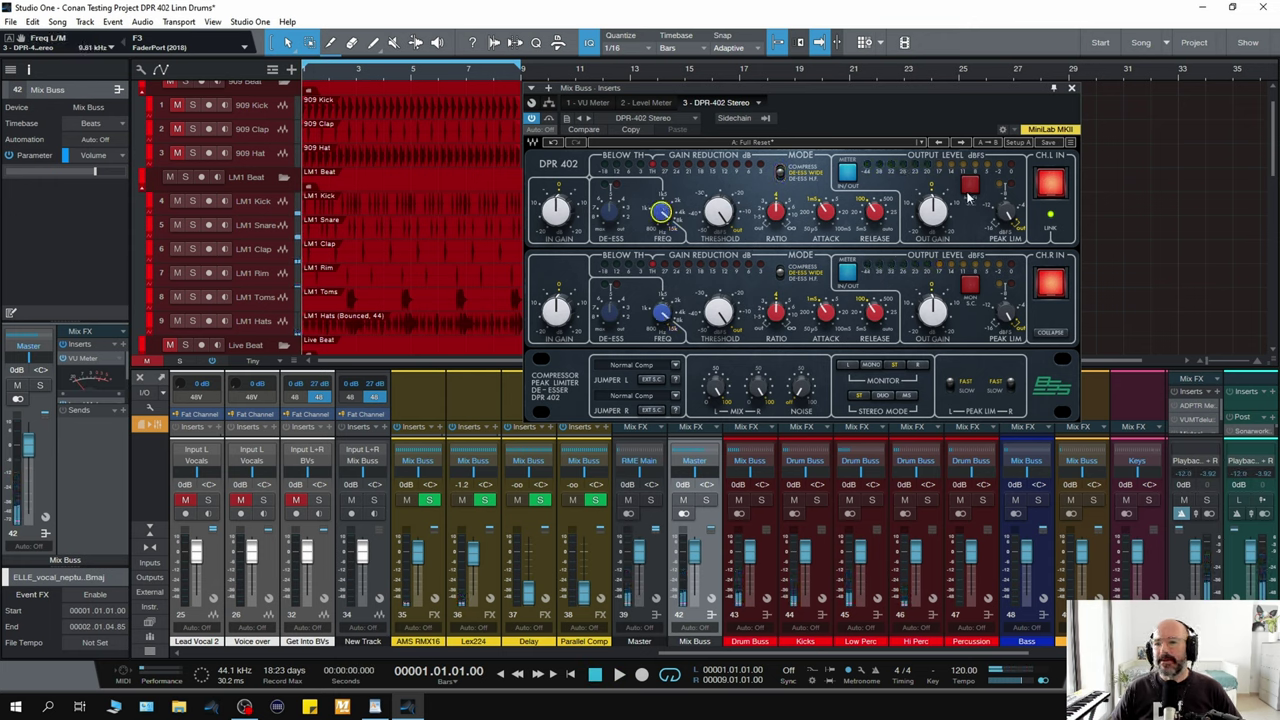
- Set the de-esser's threshold to -31.2 dB and its output gain to 6.3 dB while playing the drums
{"action": "key", "text": "space"}
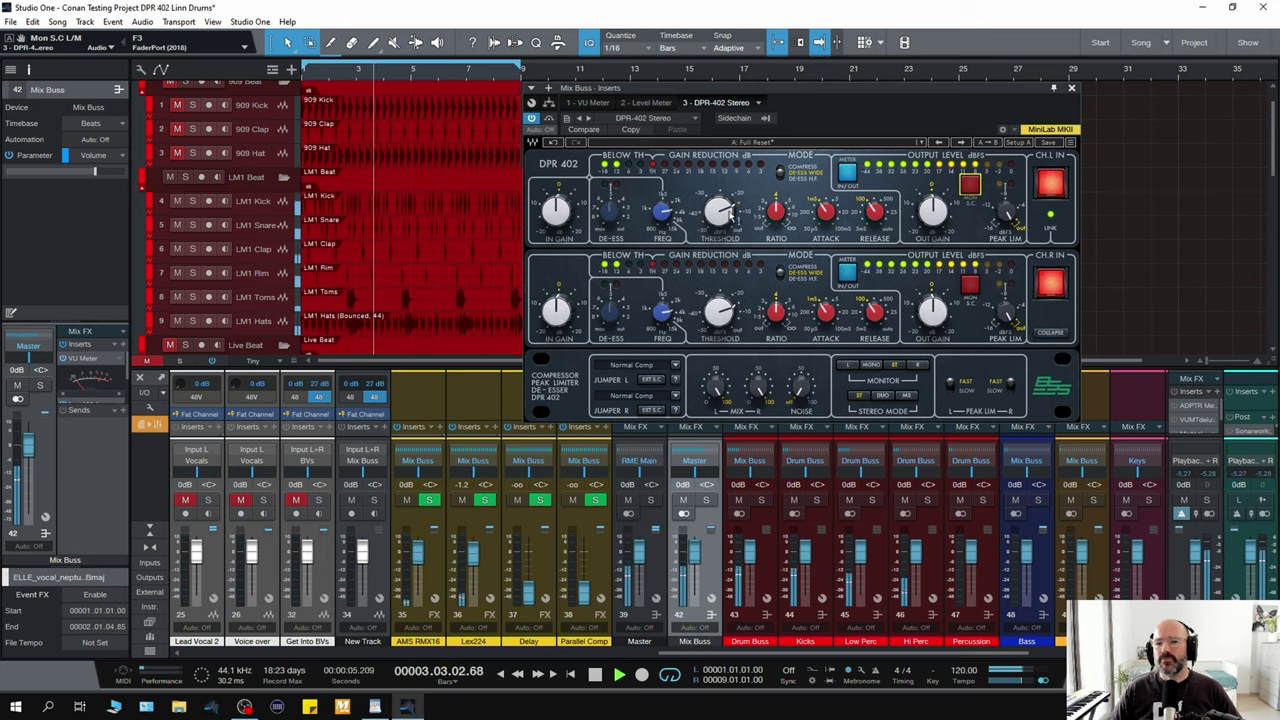
{"action": "left_click_drag", "start_coordinate": [718, 210], "coordinate": [720, 260]}
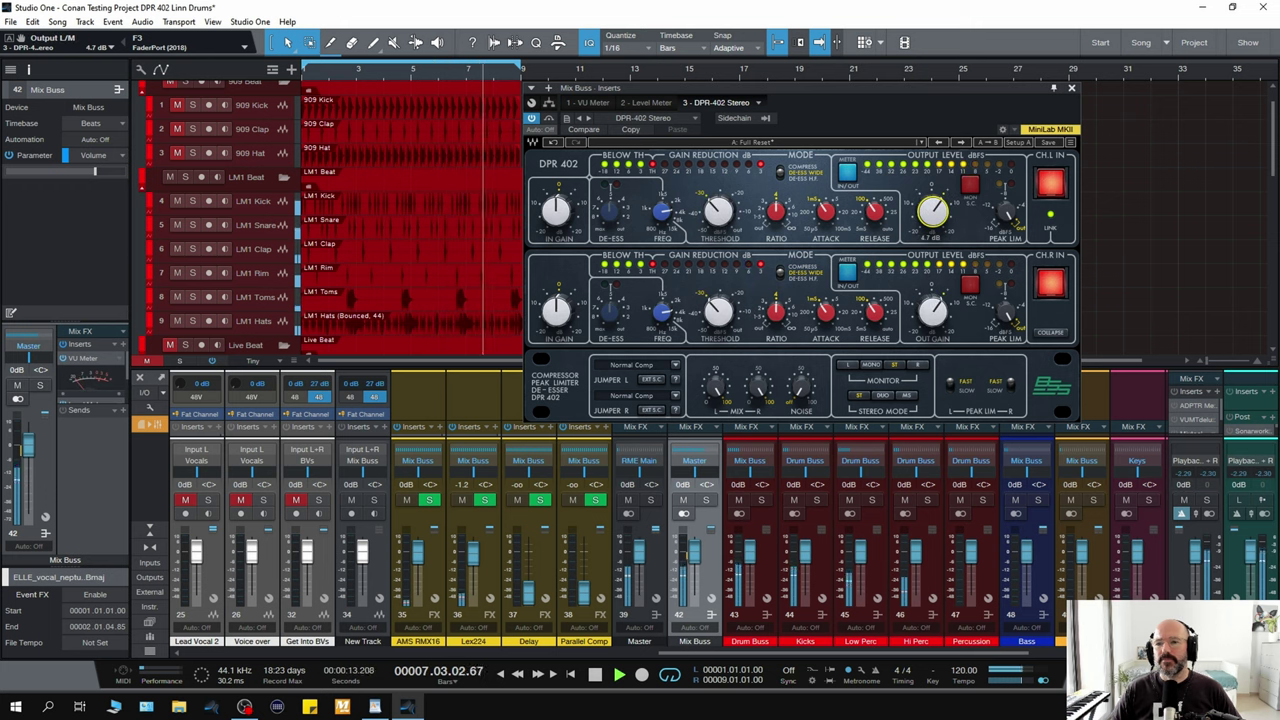
{"action": "left_click_drag", "start_coordinate": [932, 226], "coordinate": [930, 217]}
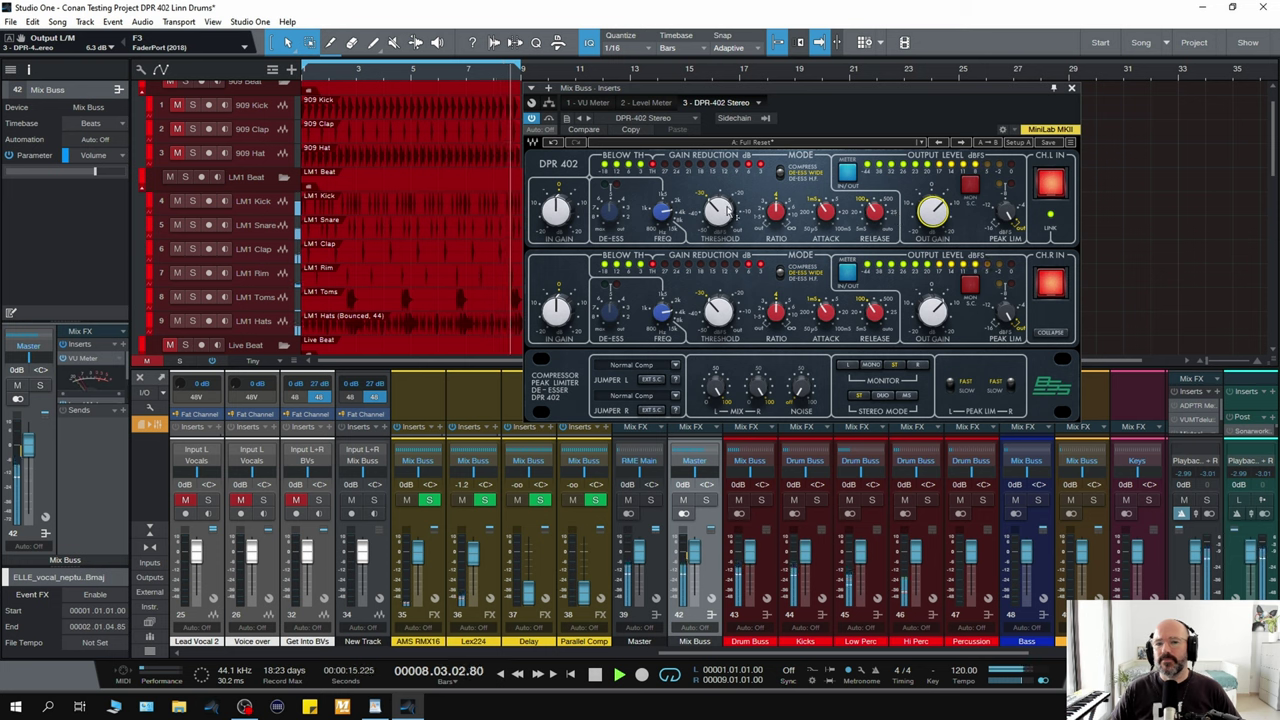
{"action": "left_click", "coordinate": [549, 119]}
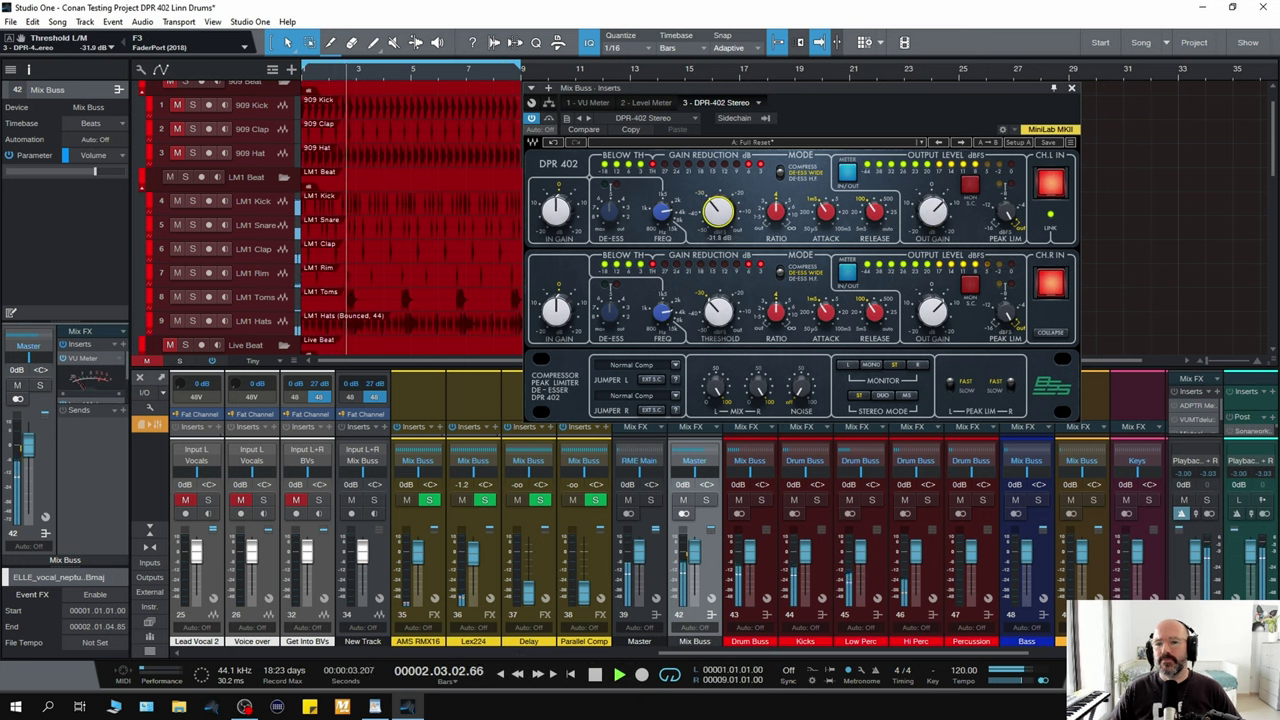
{"action": "left_click_drag", "start_coordinate": [716, 212], "coordinate": [716, 209]}
{"action": "key", "text": "space"}
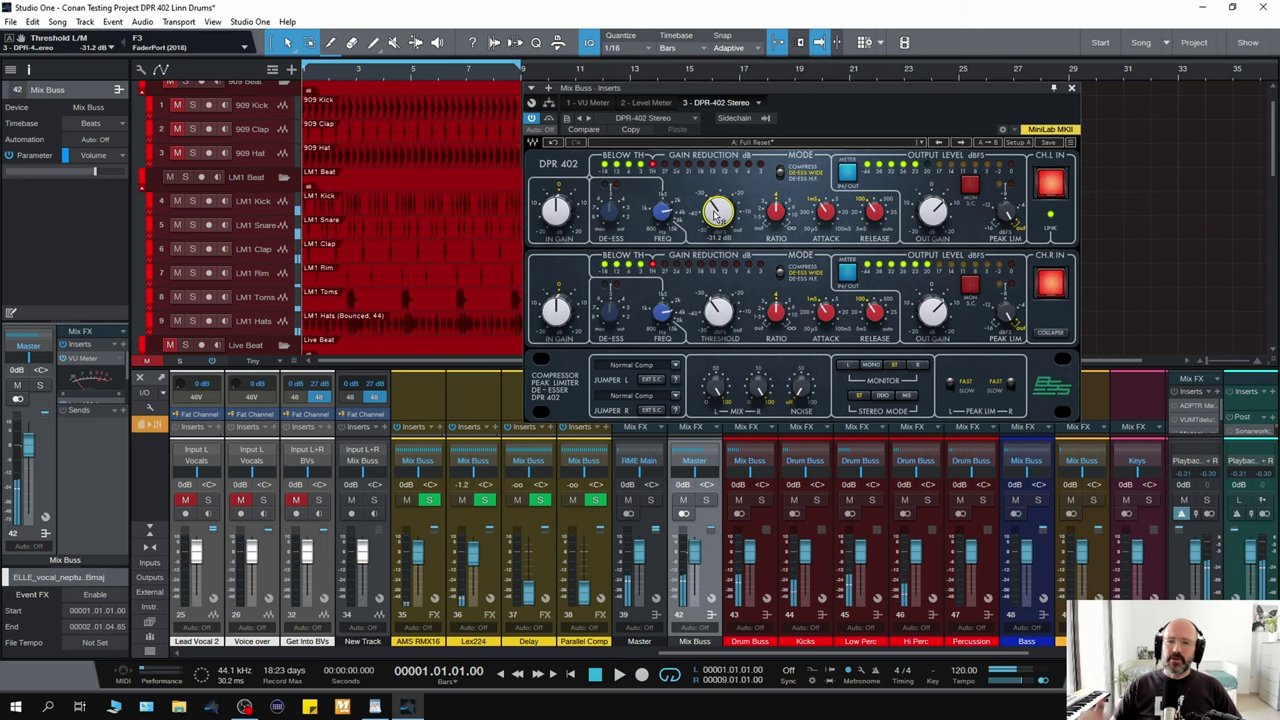
- Lower the threshold slightly, set the output gain to 4.4 dB and compare the de-essed drums against bypass
{"action": "key", "text": "space"}
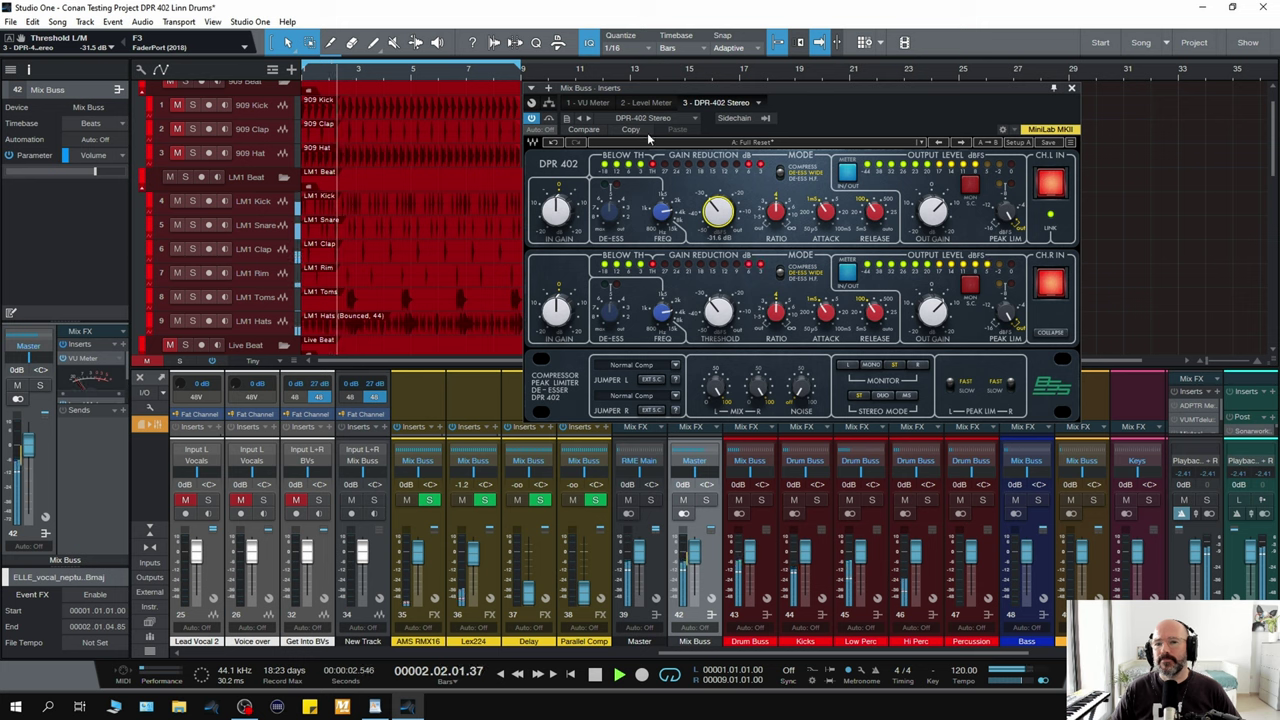
{"action": "left_click", "coordinate": [548, 120]}
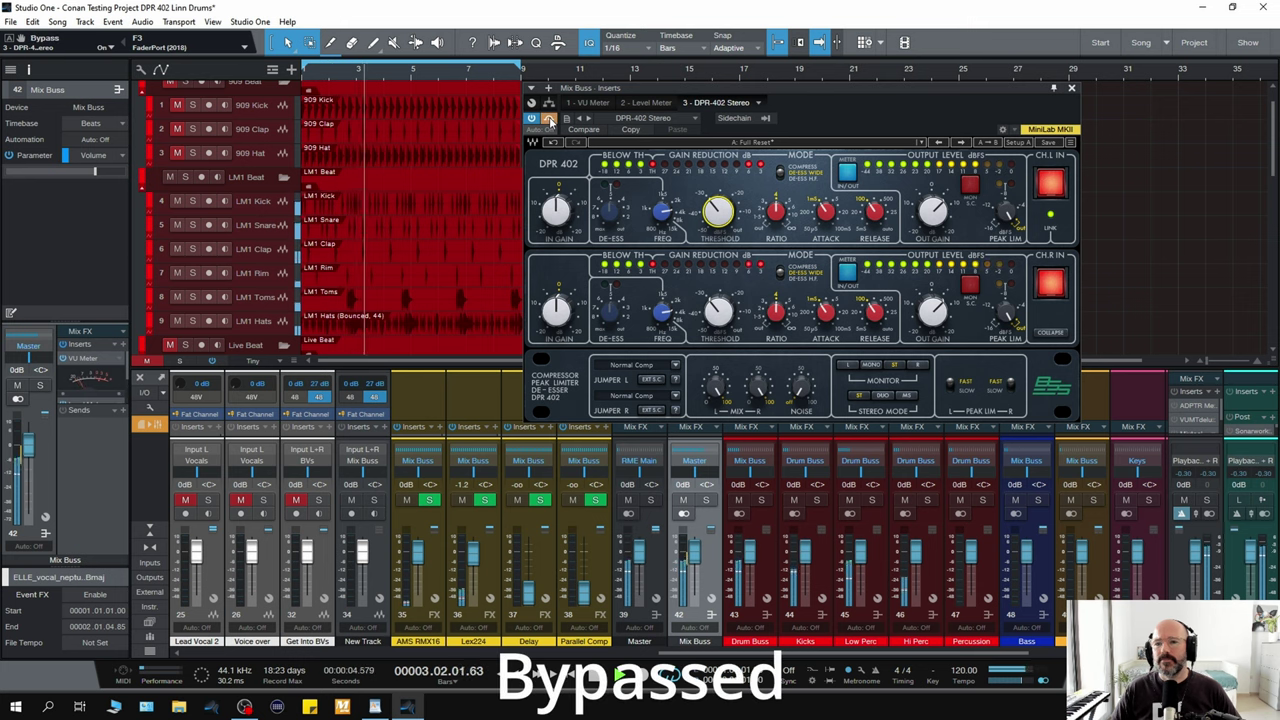
{"action": "left_click", "coordinate": [548, 120]}
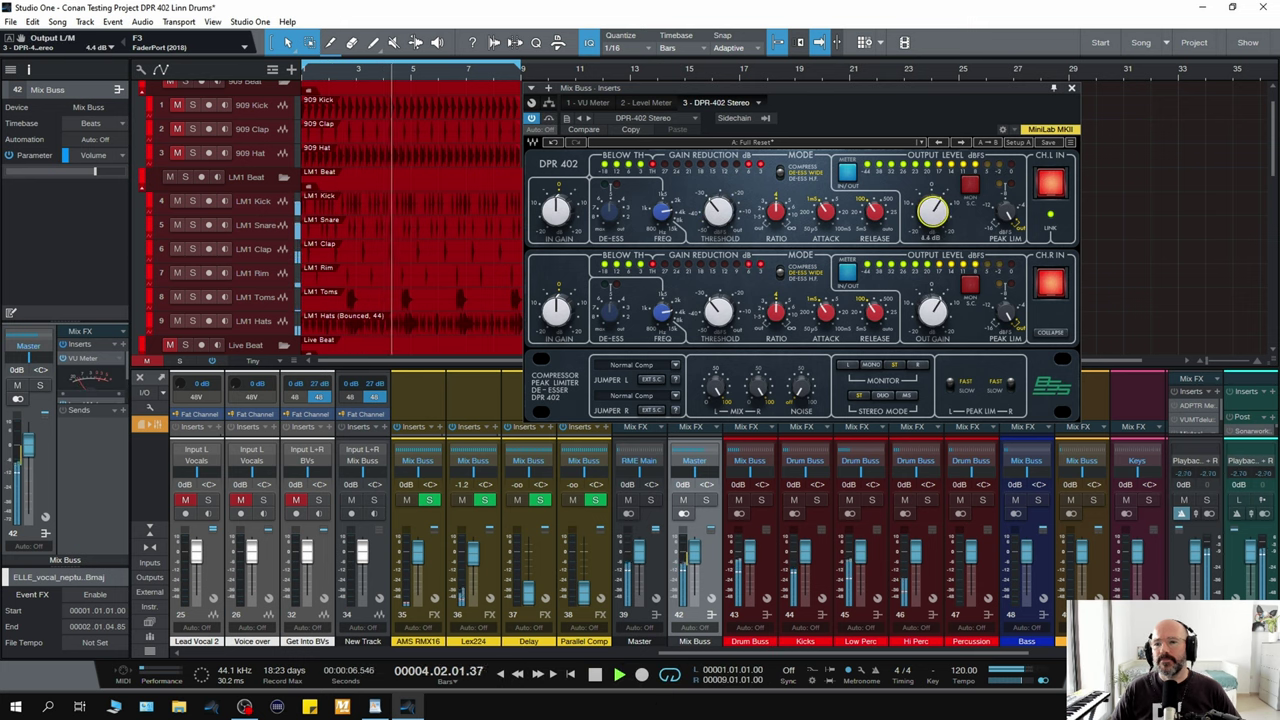
{"action": "left_click", "coordinate": [548, 120]}
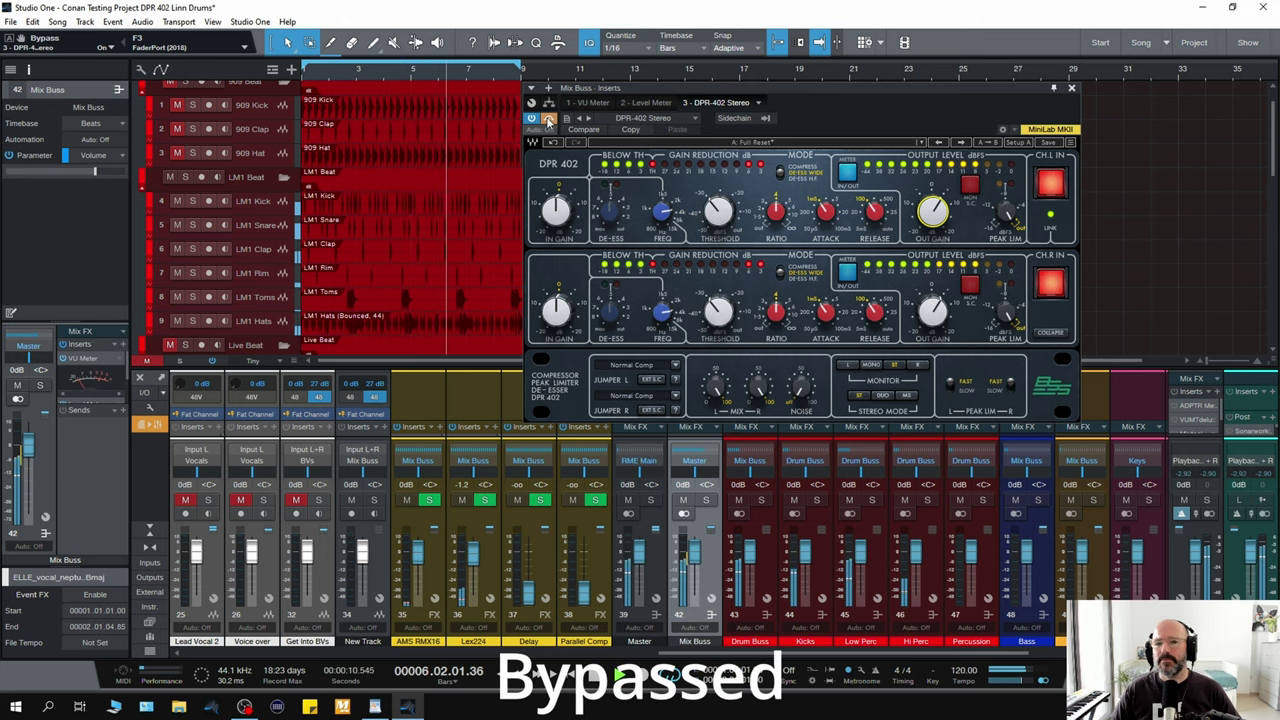
{"action": "left_click", "coordinate": [548, 120]}
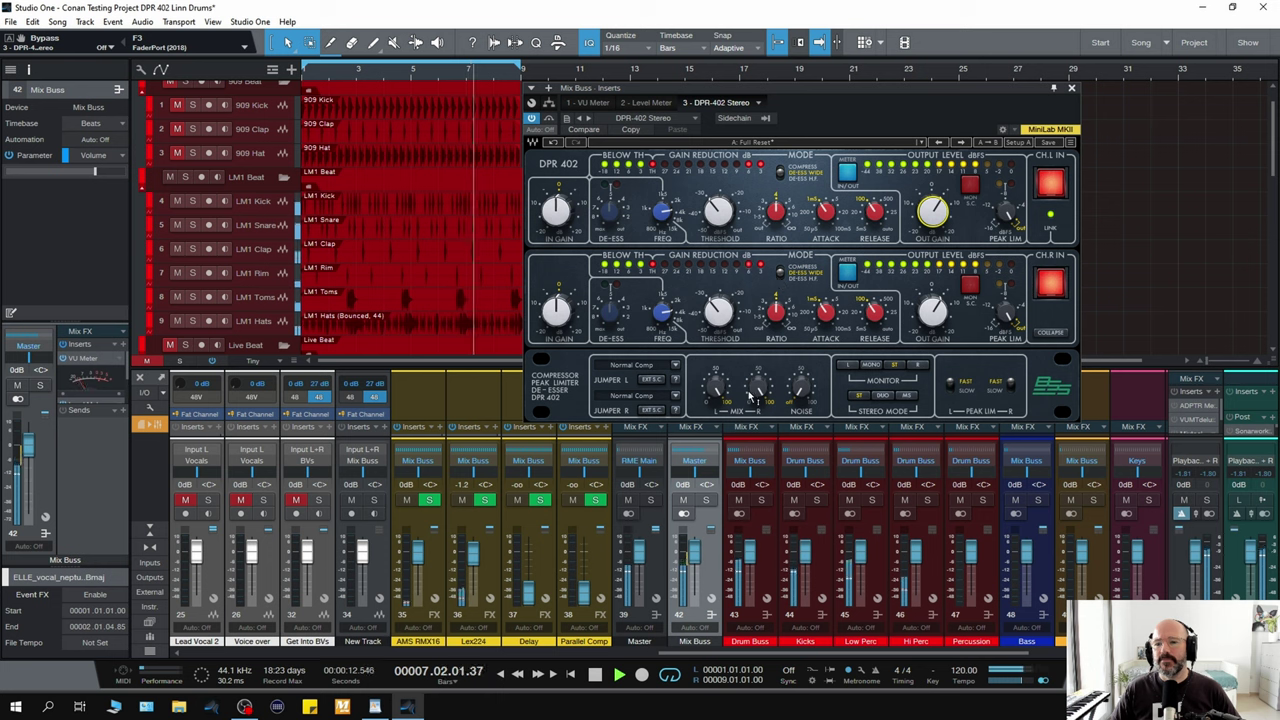
- Set the output gain to 3.0 dB and compare the de-essed drums against bypass during playback
{"action": "left_click_drag", "start_coordinate": [716, 386], "coordinate": [716, 398]}
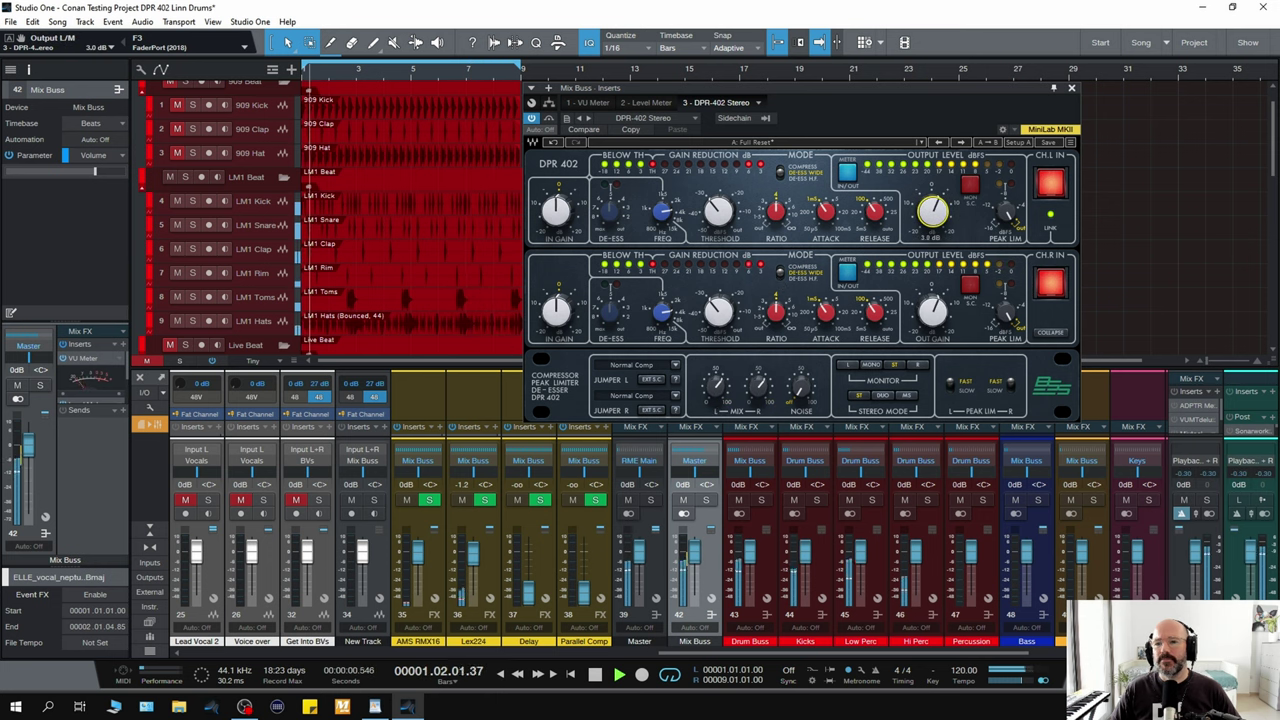
{"action": "left_click", "coordinate": [548, 119]}
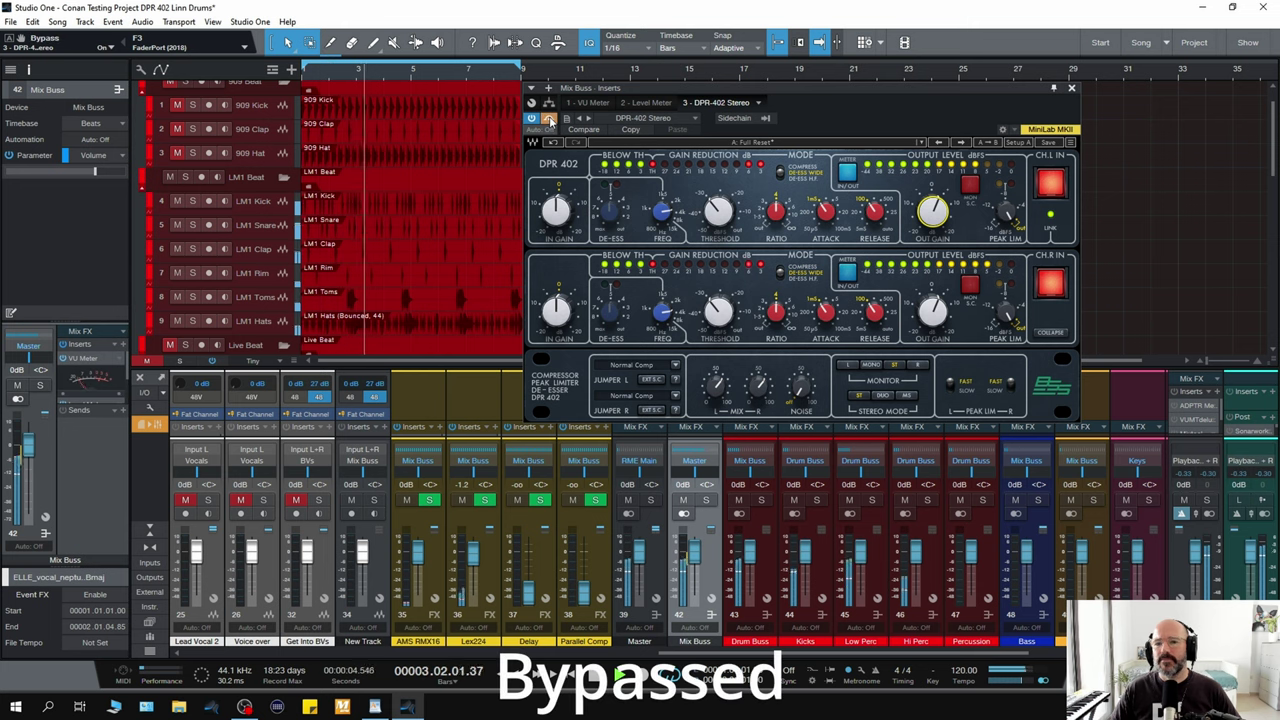
{"action": "left_click", "coordinate": [548, 119]}
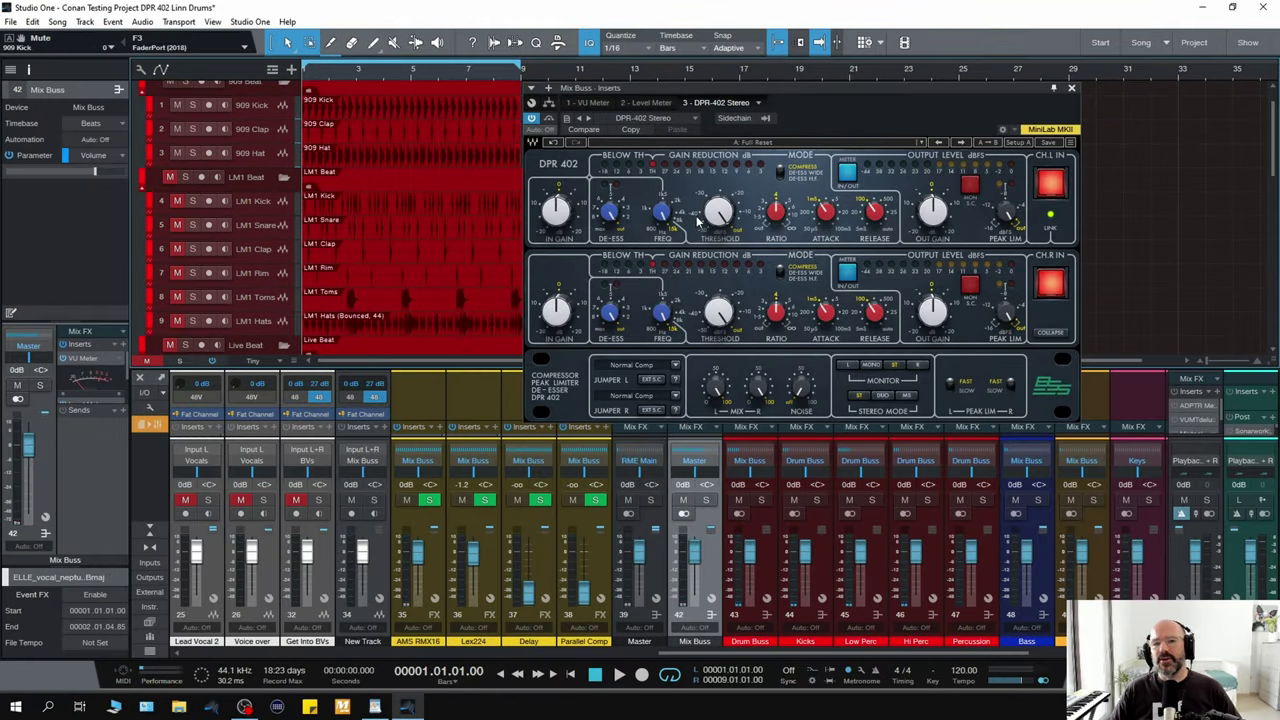
- Set the compressor threshold to -19.6 dB on the linked channels while playing the drums
{"action": "key", "text": "space"}
{"action": "left_click_drag", "start_coordinate": [718, 212], "coordinate": [718, 266]}
{"action": "key", "text": "space"}
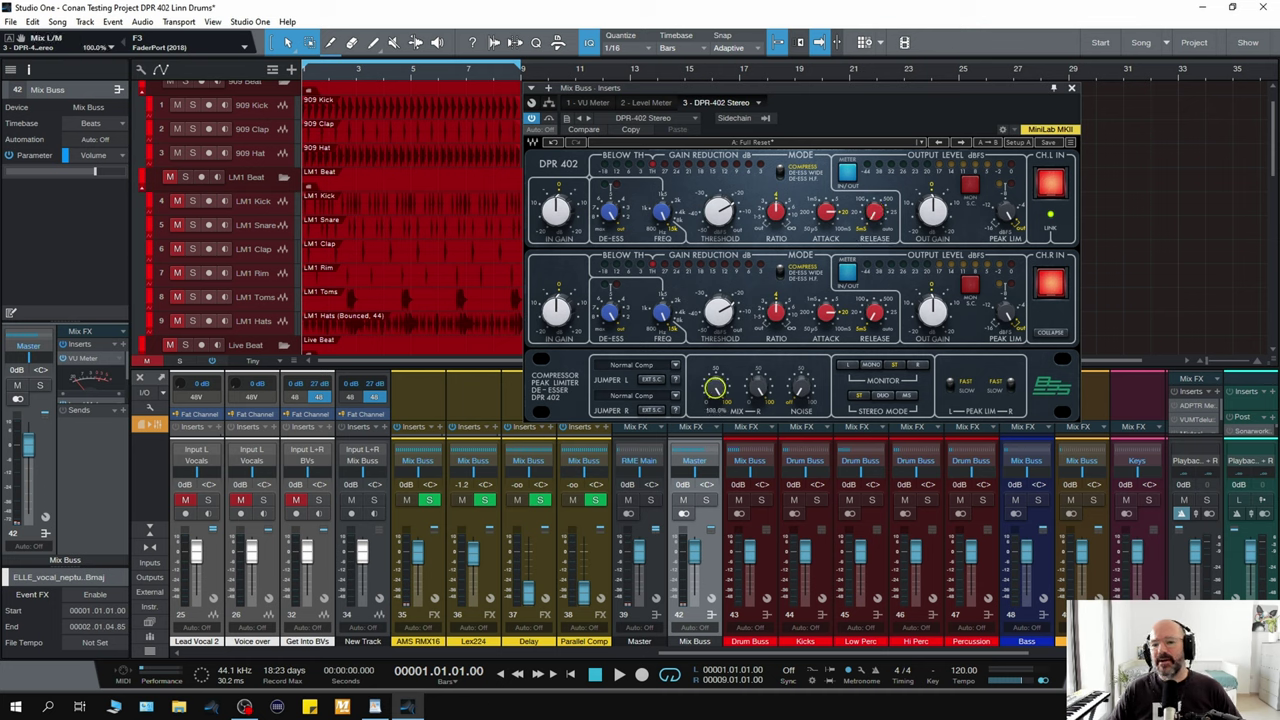
{"action": "key", "text": "space"}
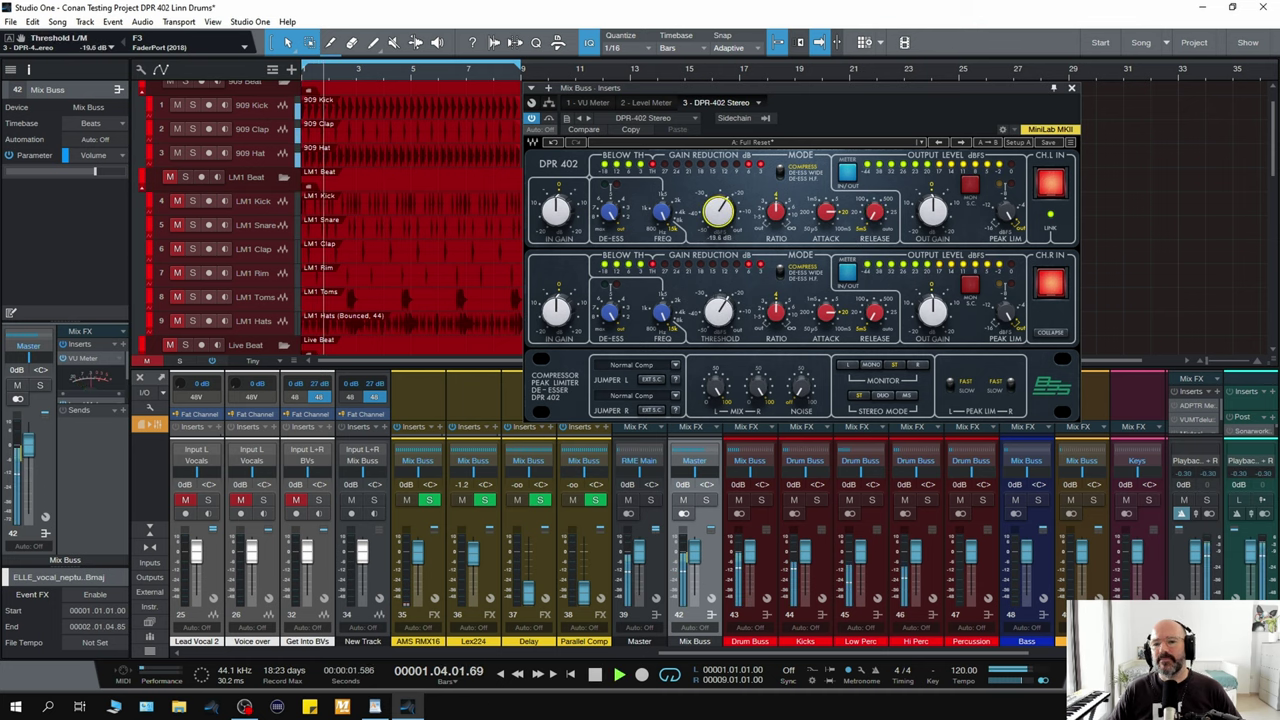
{"action": "key", "text": "space"}
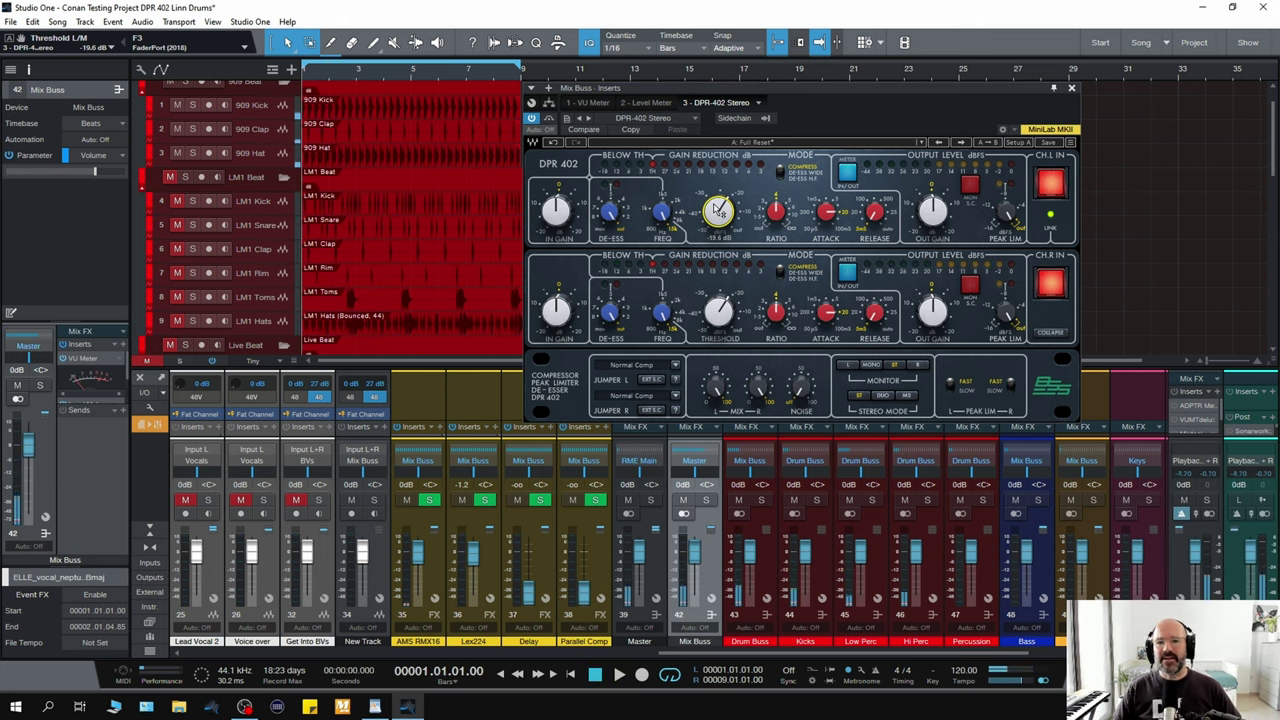
- Lower the threshold to -23.2 dB during playback, checking the compressed drums against bypass
{"action": "key", "text": "space"}
{"action": "scroll", "coordinate": [718, 210], "scroll_direction": "down", "scroll_amount": 2}
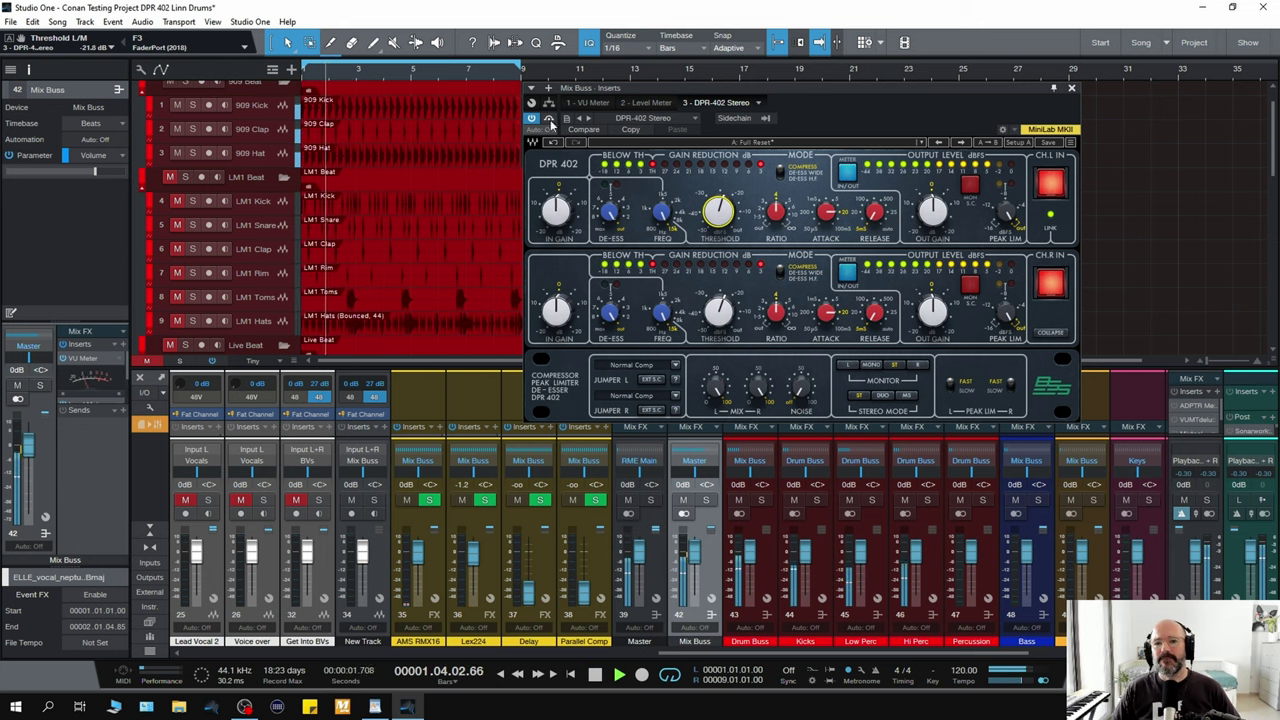
{"action": "left_click", "coordinate": [549, 119]}
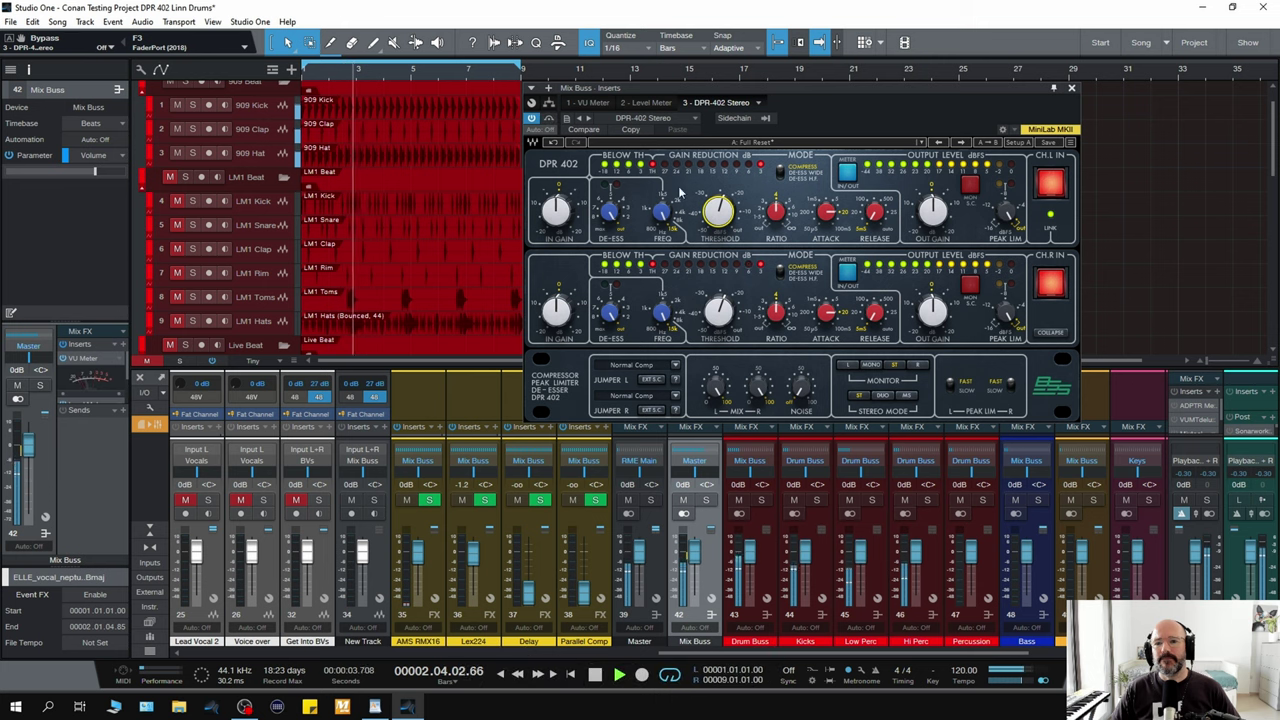
{"action": "scroll", "coordinate": [718, 210], "scroll_direction": "down", "scroll_amount": 1}
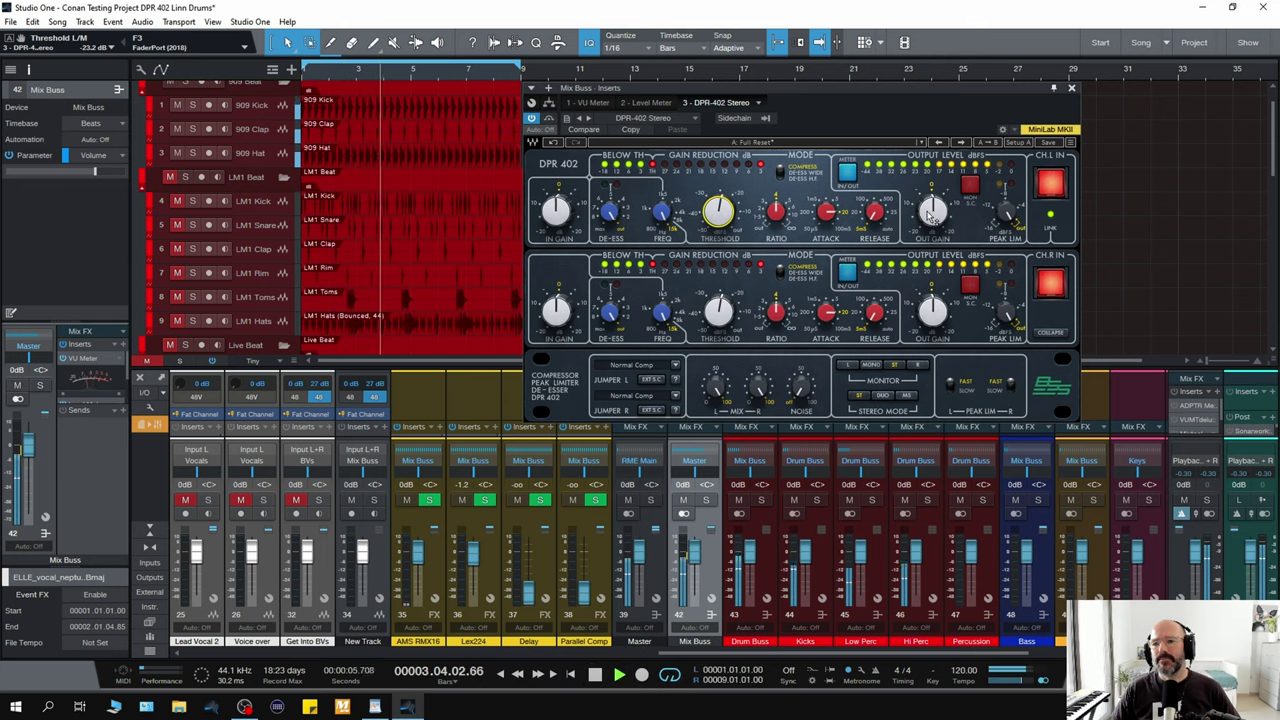
- Reduce the wet/dry mix to 58.2% during playback and compare the blended drums against bypass
{"action": "scroll", "coordinate": [930, 213], "scroll_direction": "up", "scroll_amount": 2}
{"action": "scroll", "coordinate": [716, 386], "scroll_direction": "down", "scroll_amount": 4}
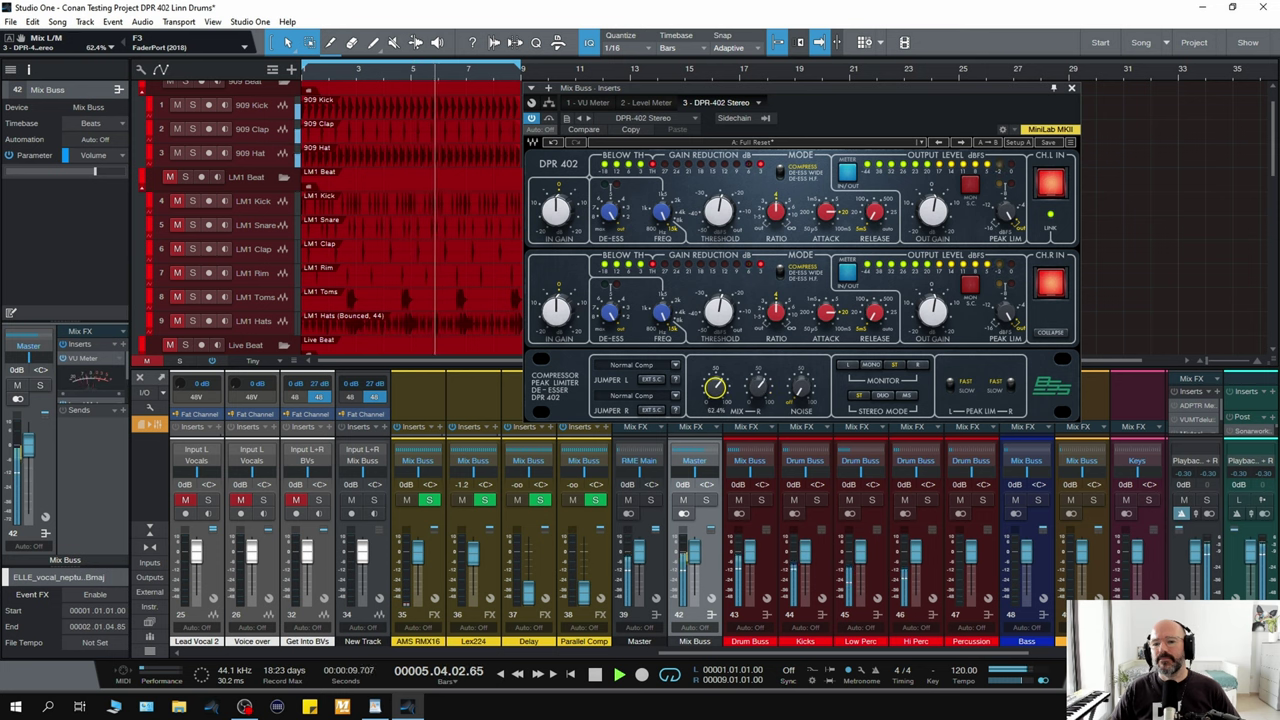
{"action": "scroll", "coordinate": [716, 386], "scroll_direction": "down", "scroll_amount": 3}
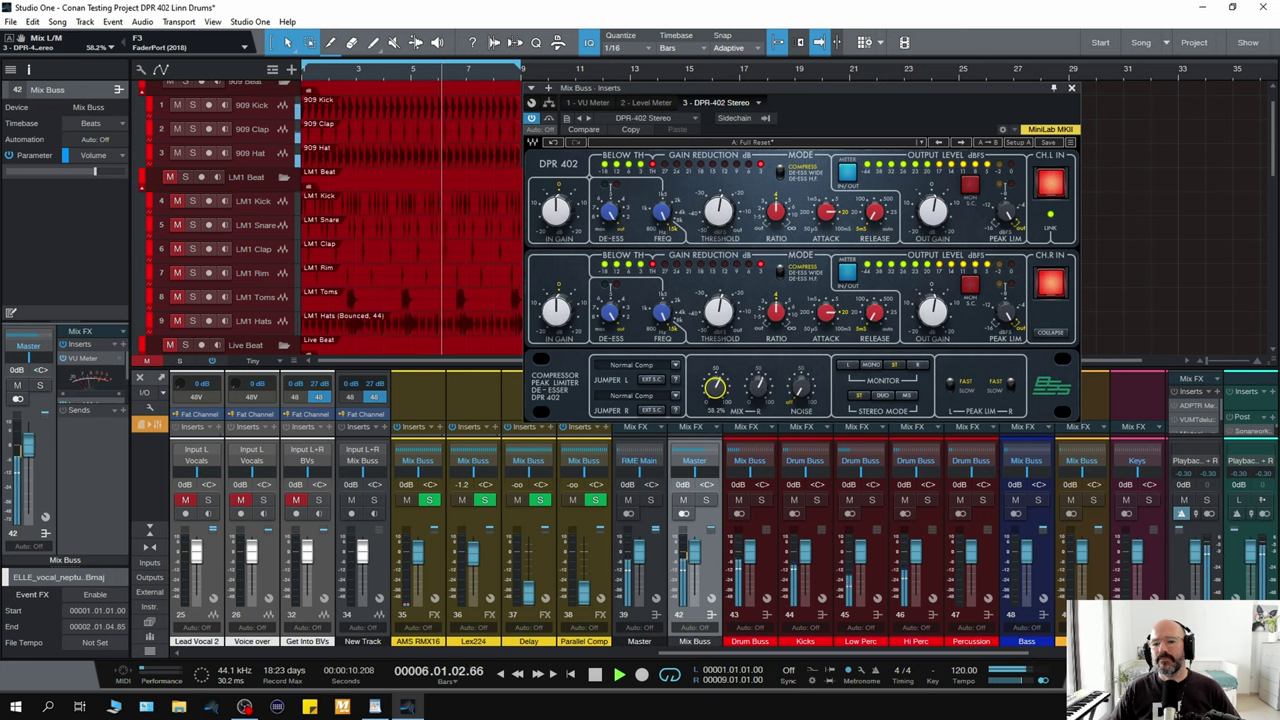
{"action": "left_click", "coordinate": [549, 118]}
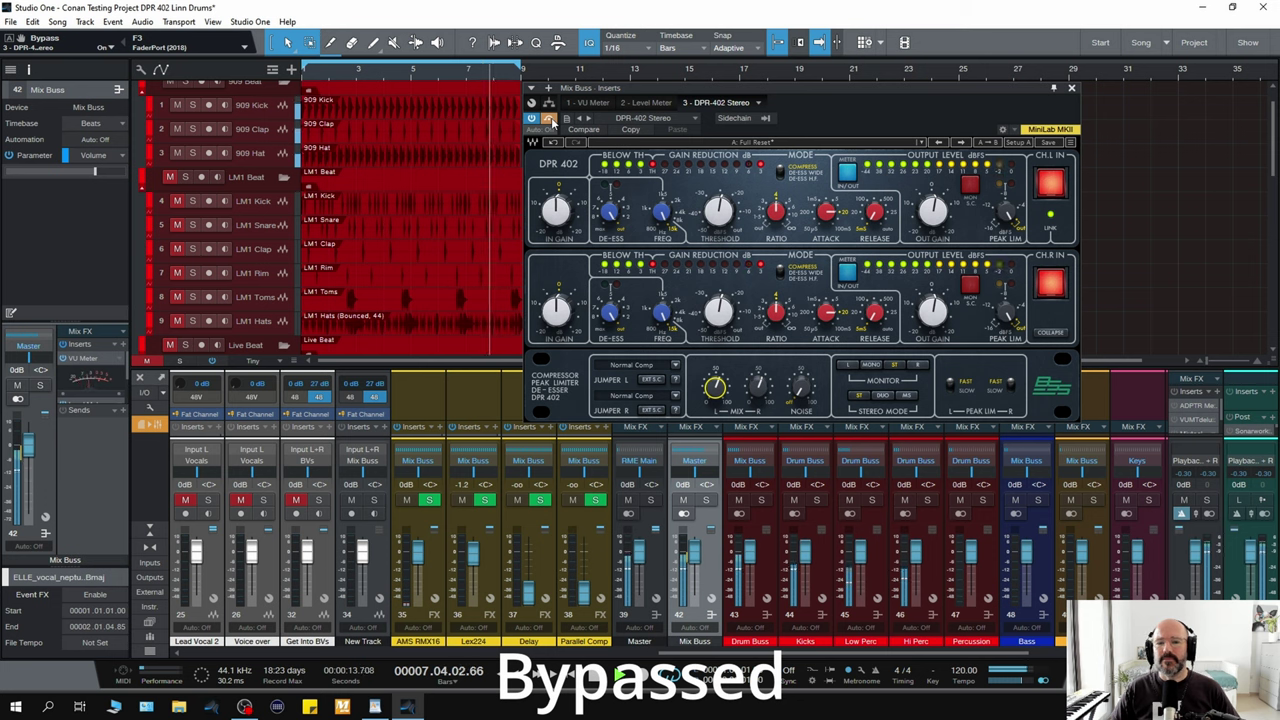
{"action": "left_click", "coordinate": [549, 118]}
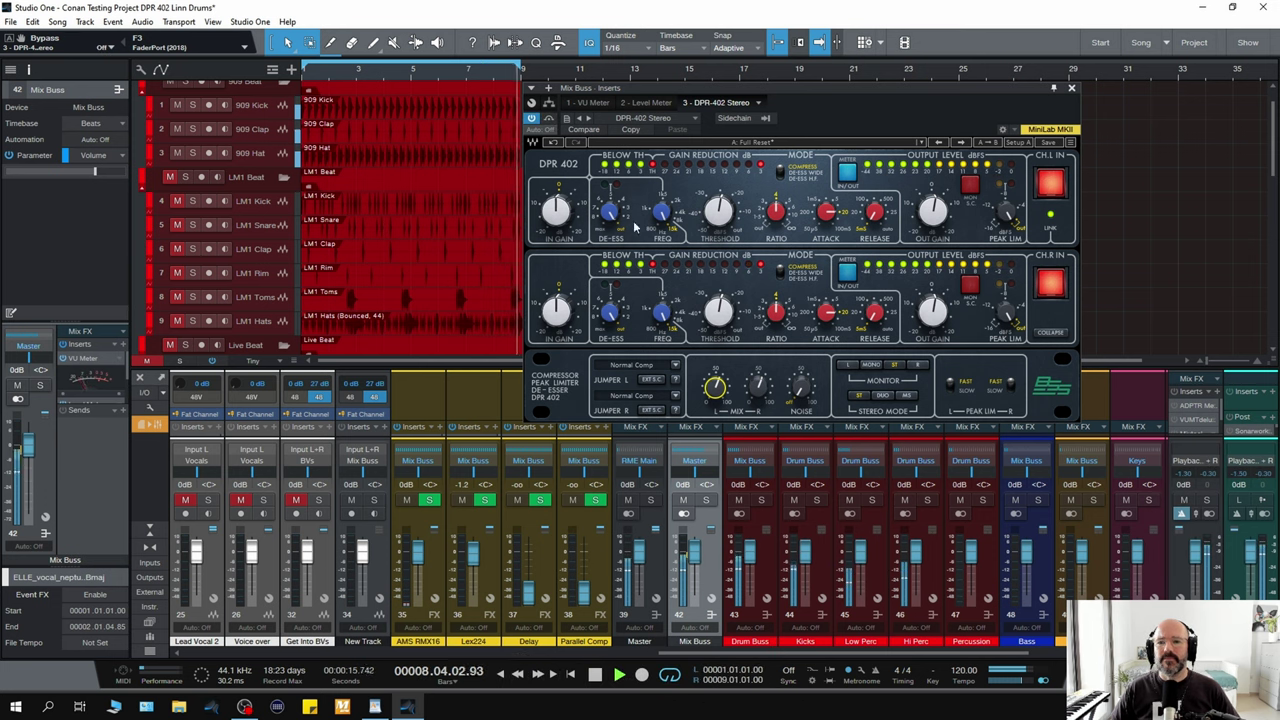
- Set the output gain to 1.7 dB, restart playback and set the threshold to -23.5 dB
{"action": "mouse_move", "coordinate": [932, 212]}
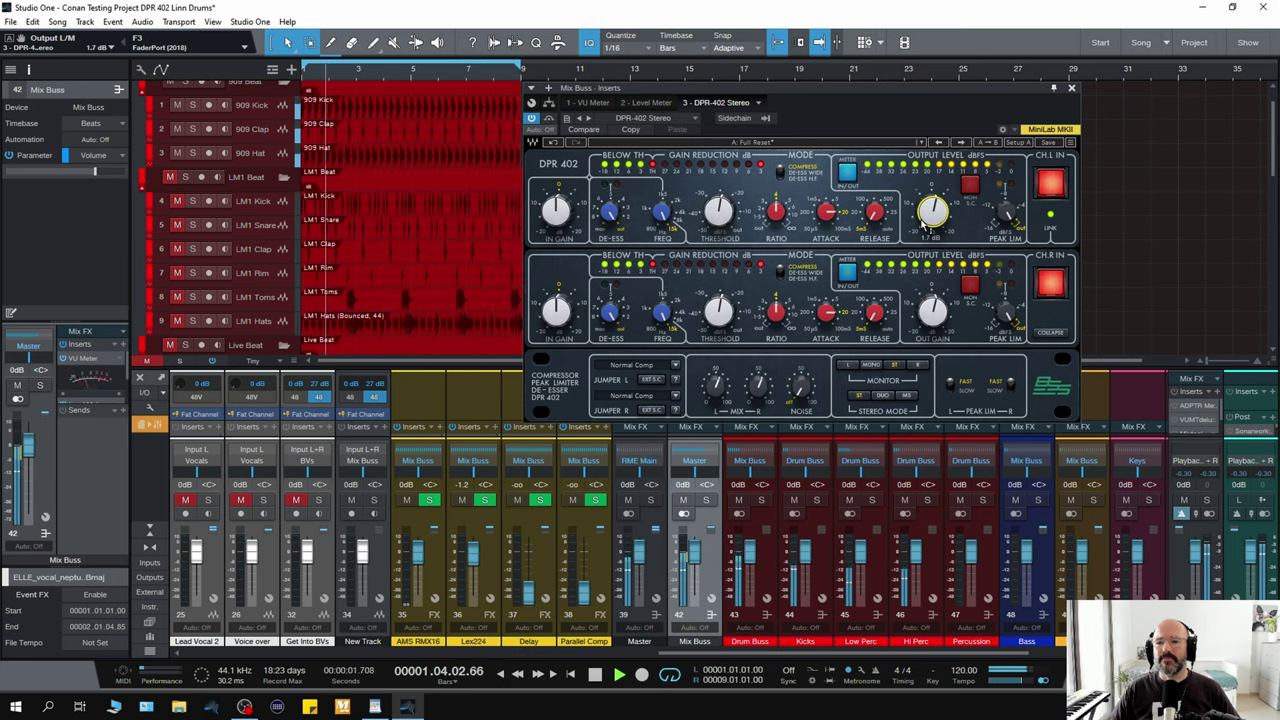
{"action": "key", "text": "space"}
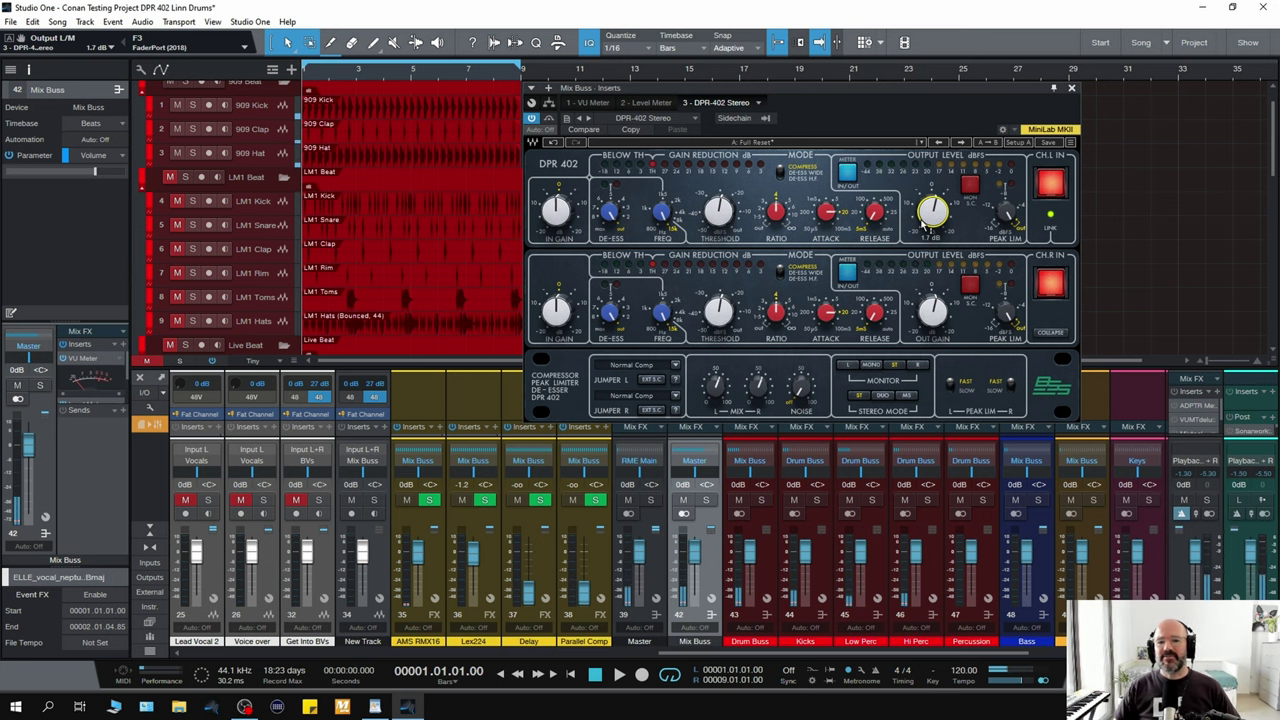
{"action": "key", "text": "space"}
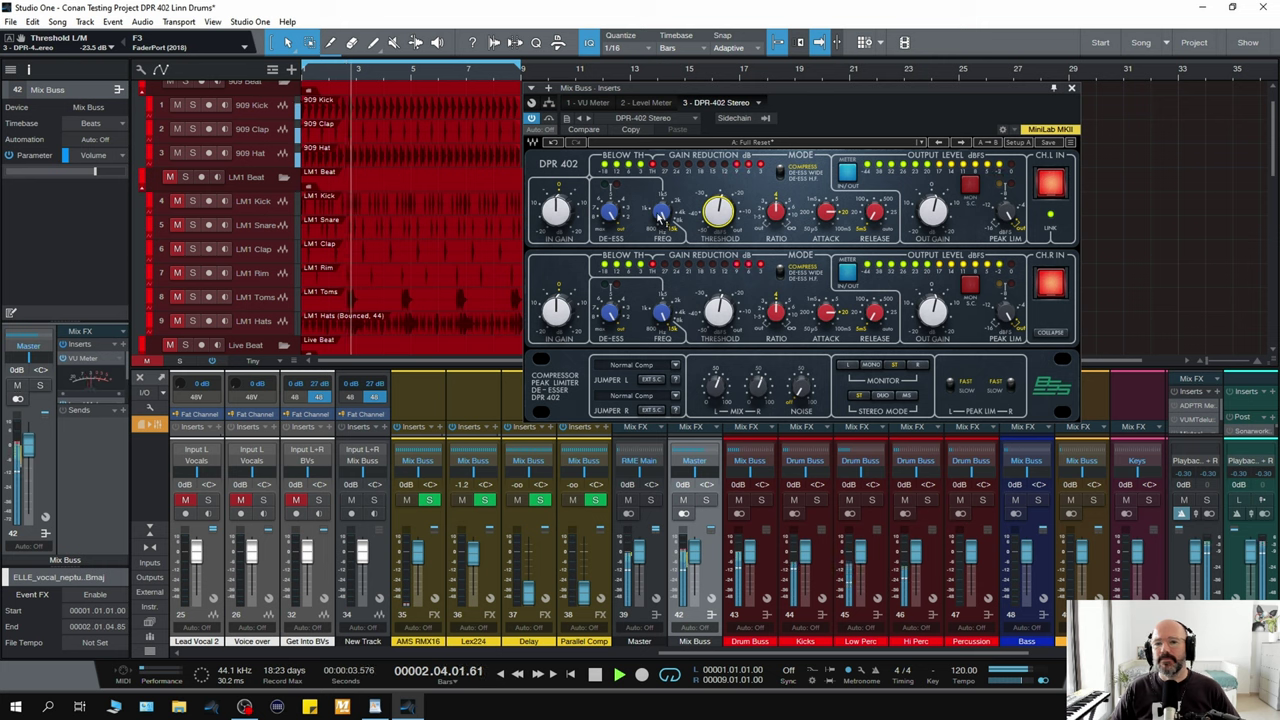
- Adjust the de-esser frequency, set the de-ess amount to 1.6 and replay the compressed drums
{"action": "scroll", "coordinate": [663, 209], "scroll_direction": "down", "scroll_amount": 5}
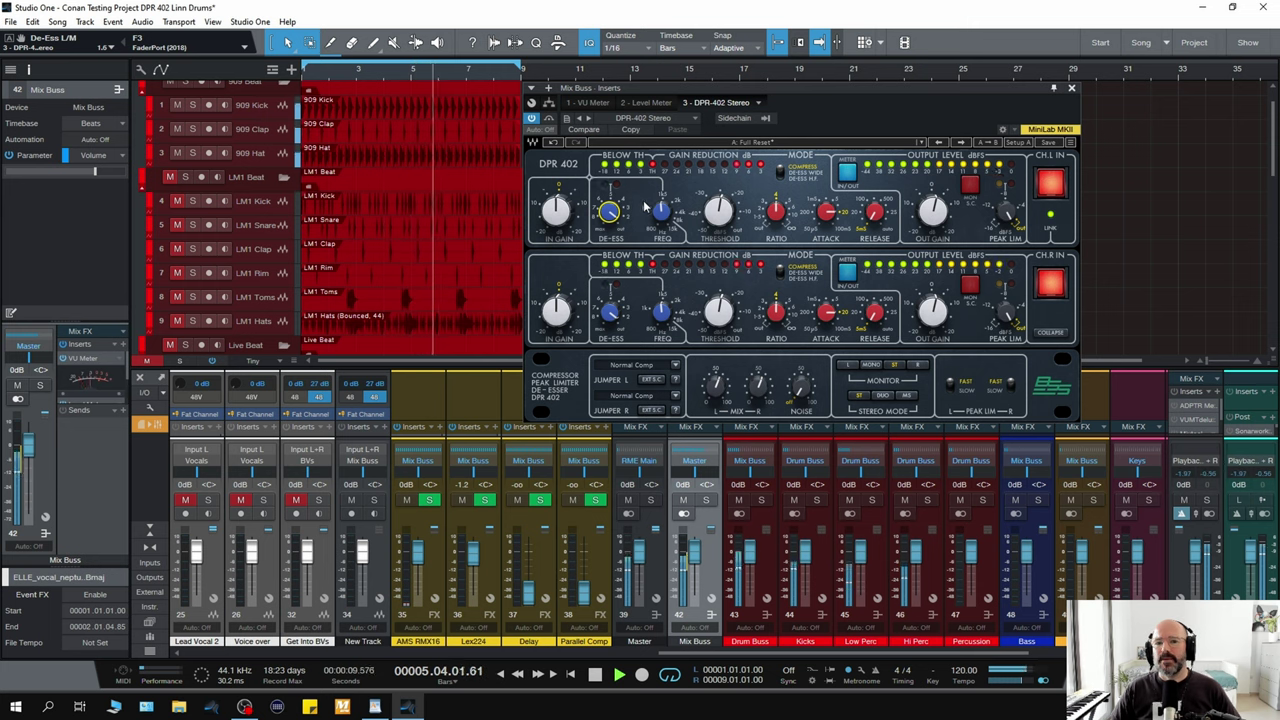
{"action": "scroll", "coordinate": [661, 211], "scroll_direction": "up", "scroll_amount": 2}
{"action": "scroll", "coordinate": [661, 211], "scroll_direction": "up", "scroll_amount": 13}
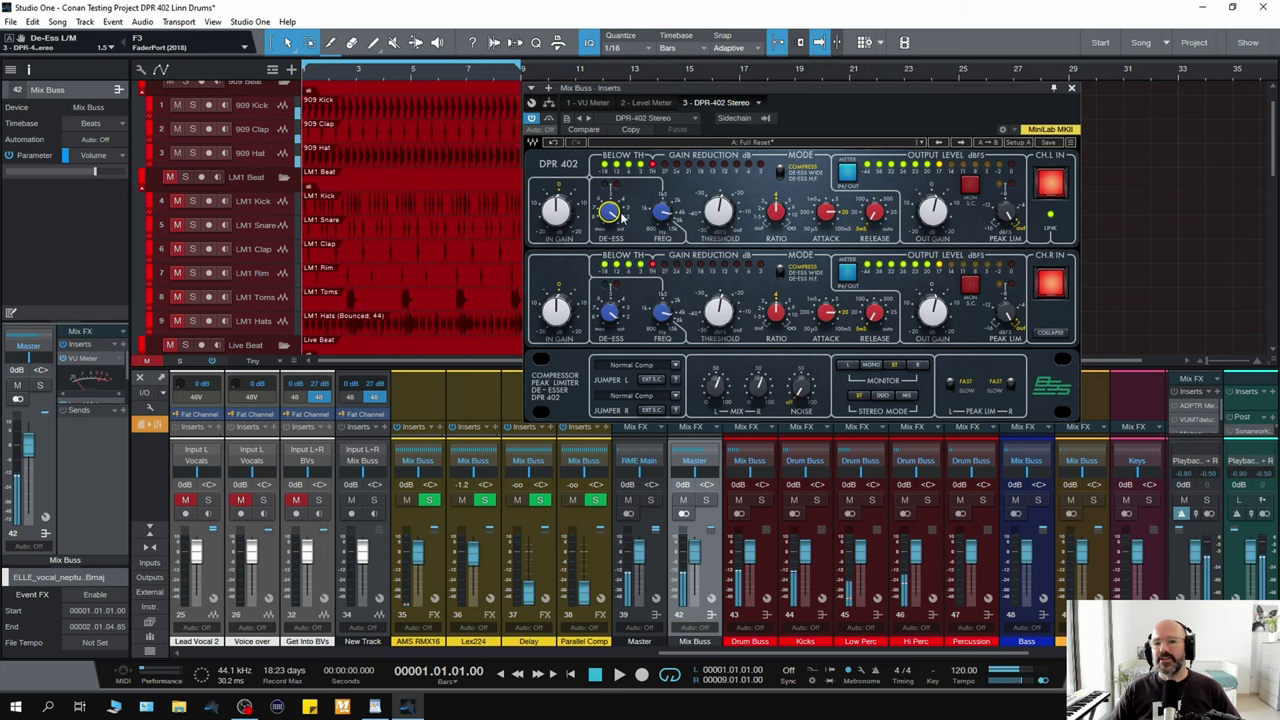
{"action": "key", "text": "space"}
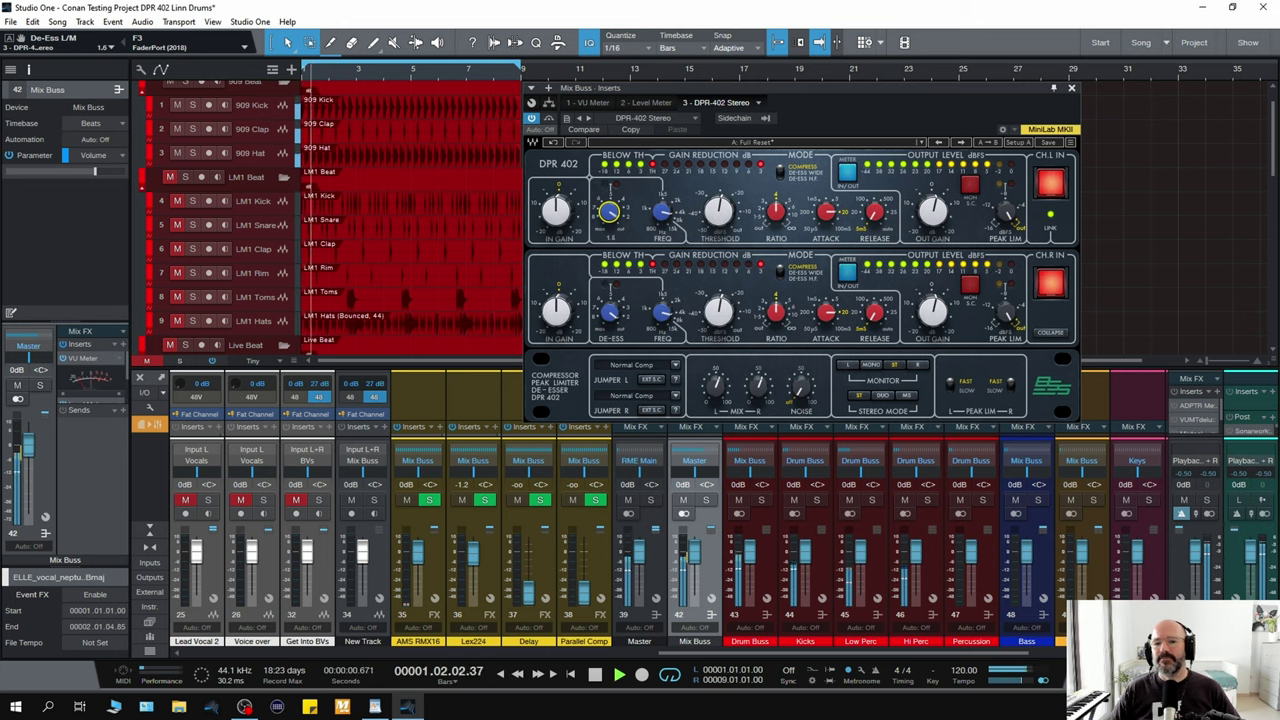
- Try a de-ess amount of 2.9 and a de-esser frequency of 4.20 kHz on the playing drums
{"action": "scroll", "coordinate": [609, 212], "scroll_direction": "up", "scroll_amount": 2}
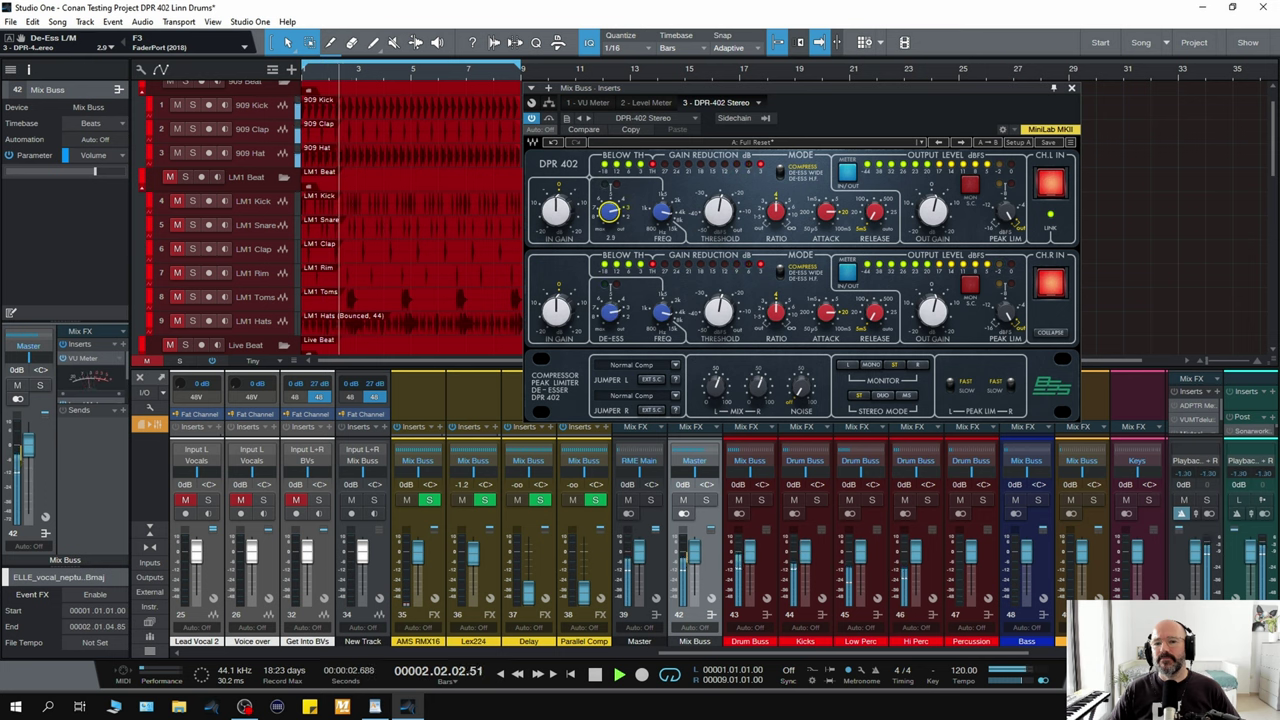
{"action": "scroll", "coordinate": [609, 212], "scroll_direction": "down", "scroll_amount": 6}
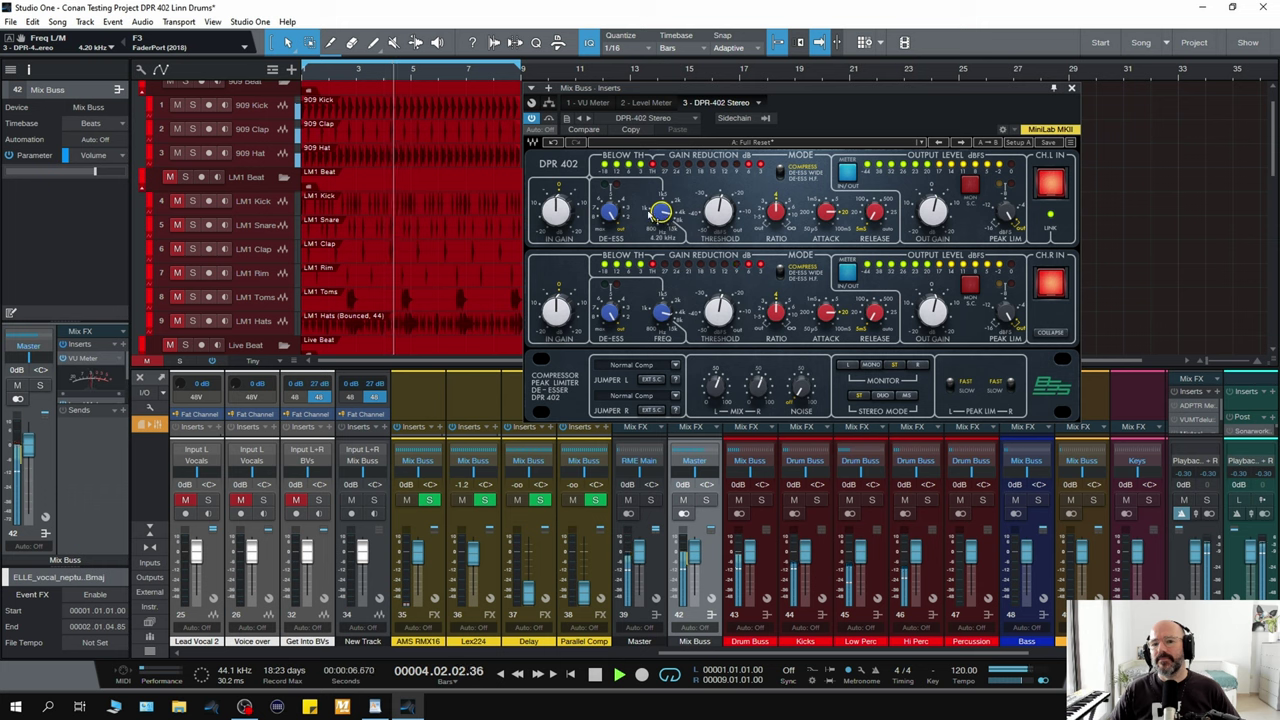
{"action": "scroll", "coordinate": [609, 212], "scroll_direction": "up", "scroll_amount": 3}
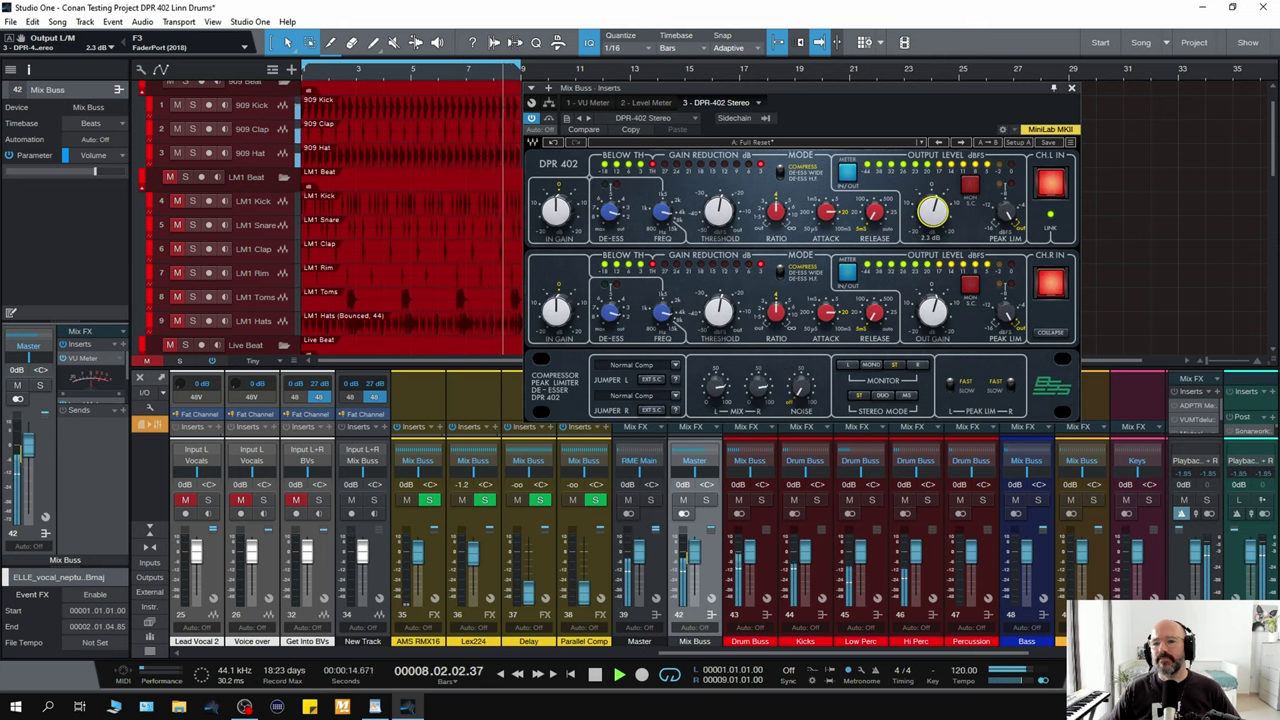
- Compare the compressed and de-essed drums against bypass, set the output gain to 3.4 dB and stop playback
{"action": "left_click", "coordinate": [549, 118]}
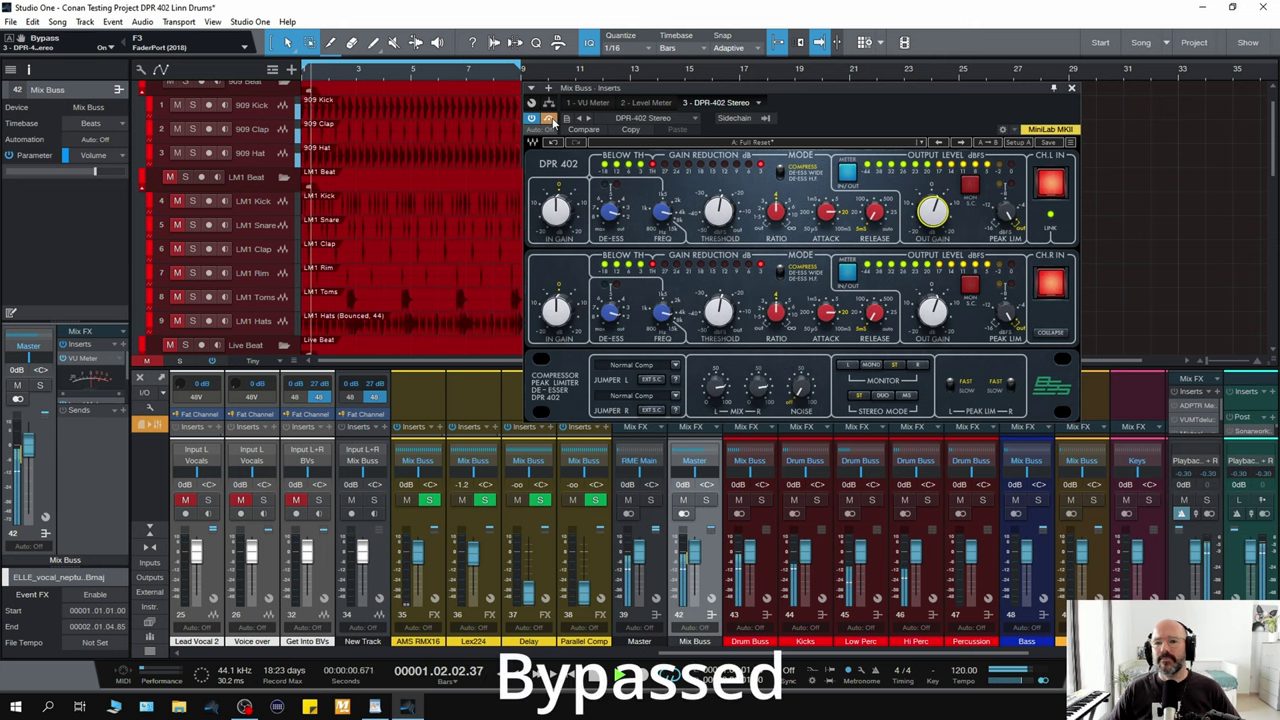
{"action": "left_click", "coordinate": [549, 118]}
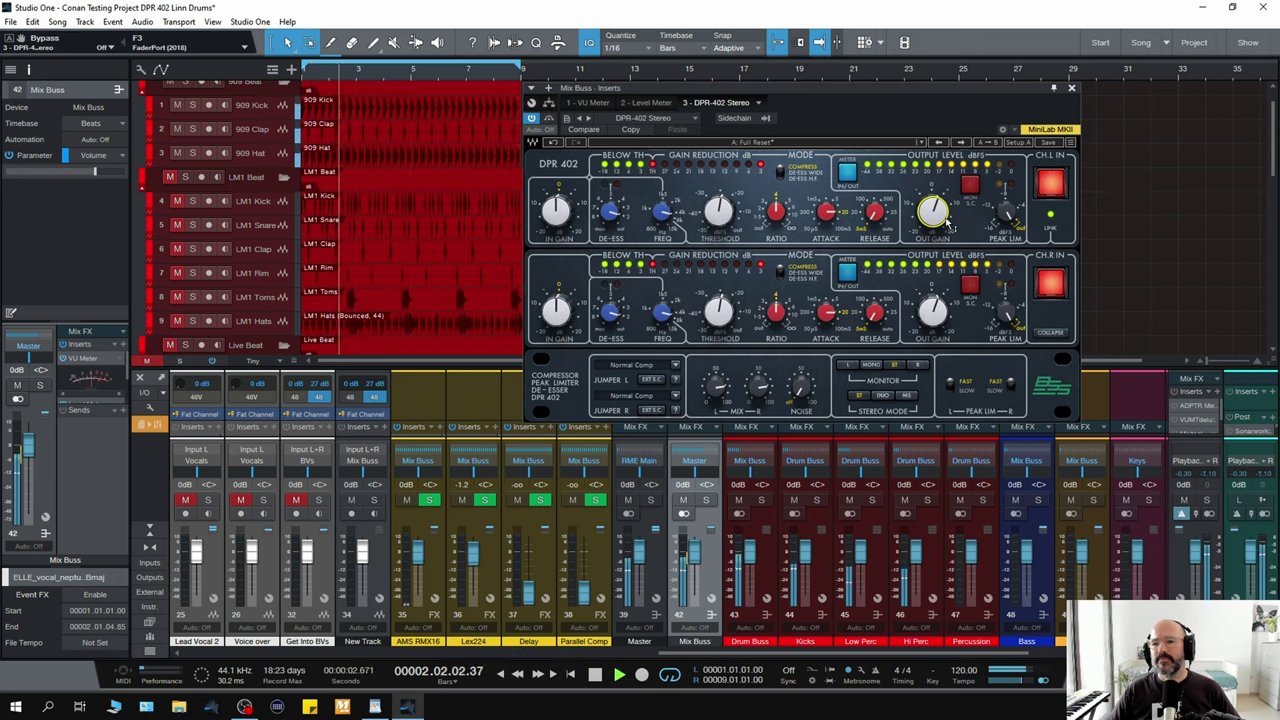
{"action": "left_click_drag", "start_coordinate": [930, 215], "coordinate": [930, 208]}
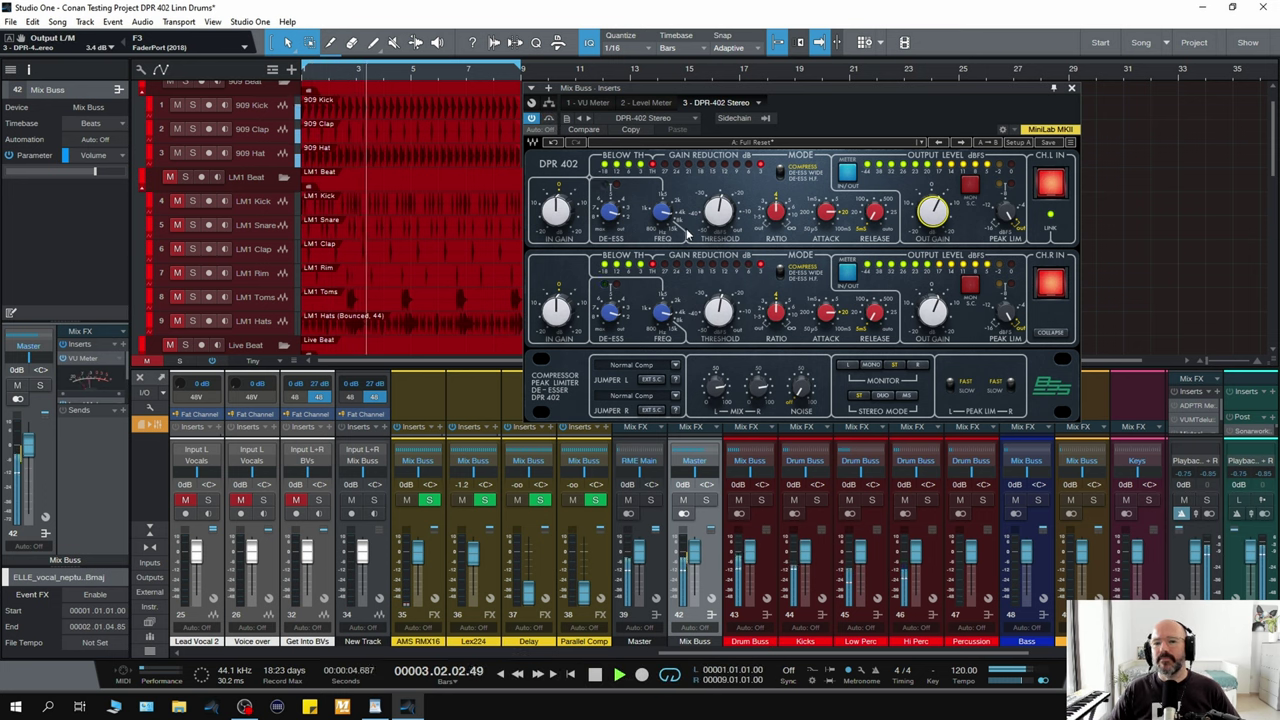
{"action": "key", "text": "space"}
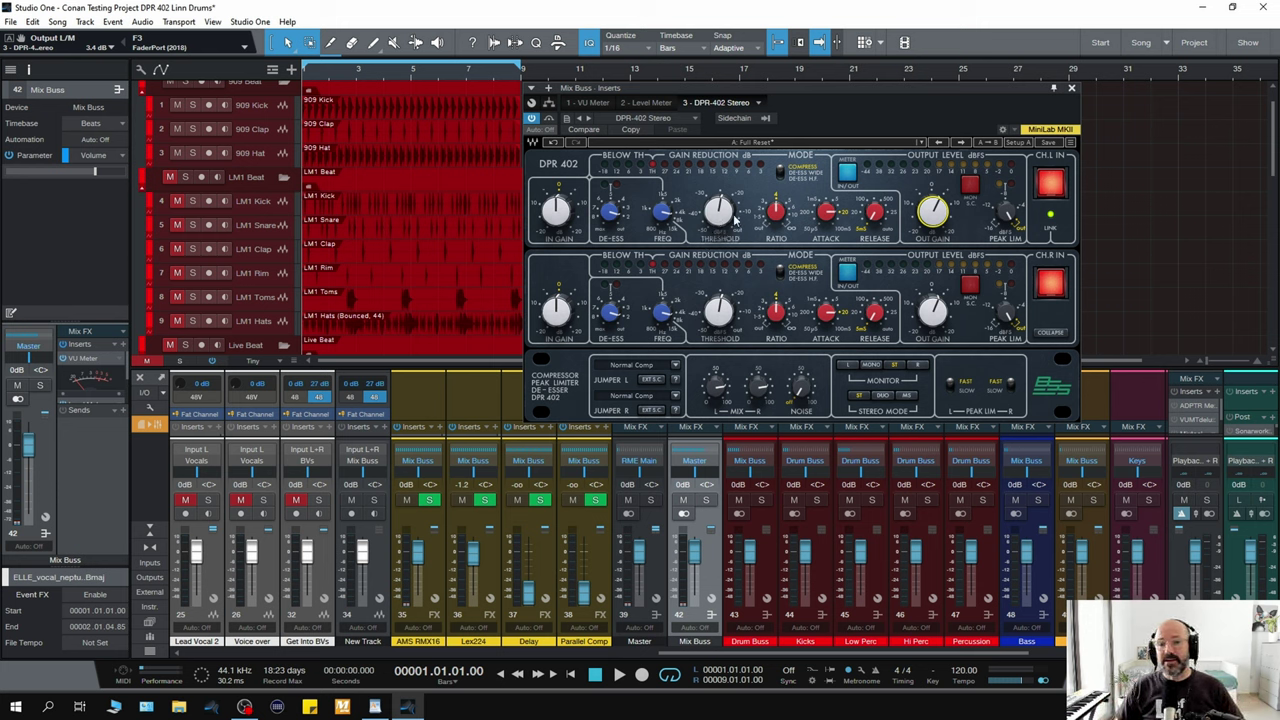
- Set the threshold to -22.2 dB and the wet/dry mix to 80.7%, auditioning the drums
{"action": "left_click_drag", "start_coordinate": [716, 222], "coordinate": [716, 214]}
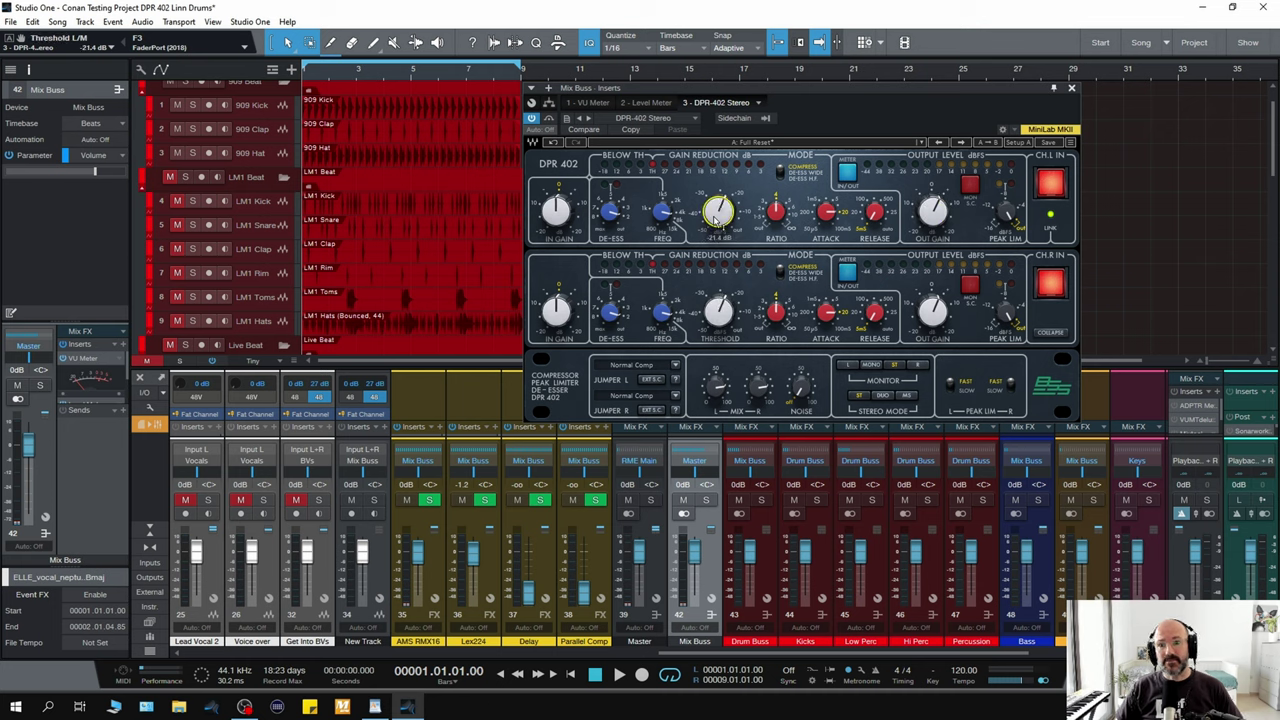
{"action": "key", "text": "space"}
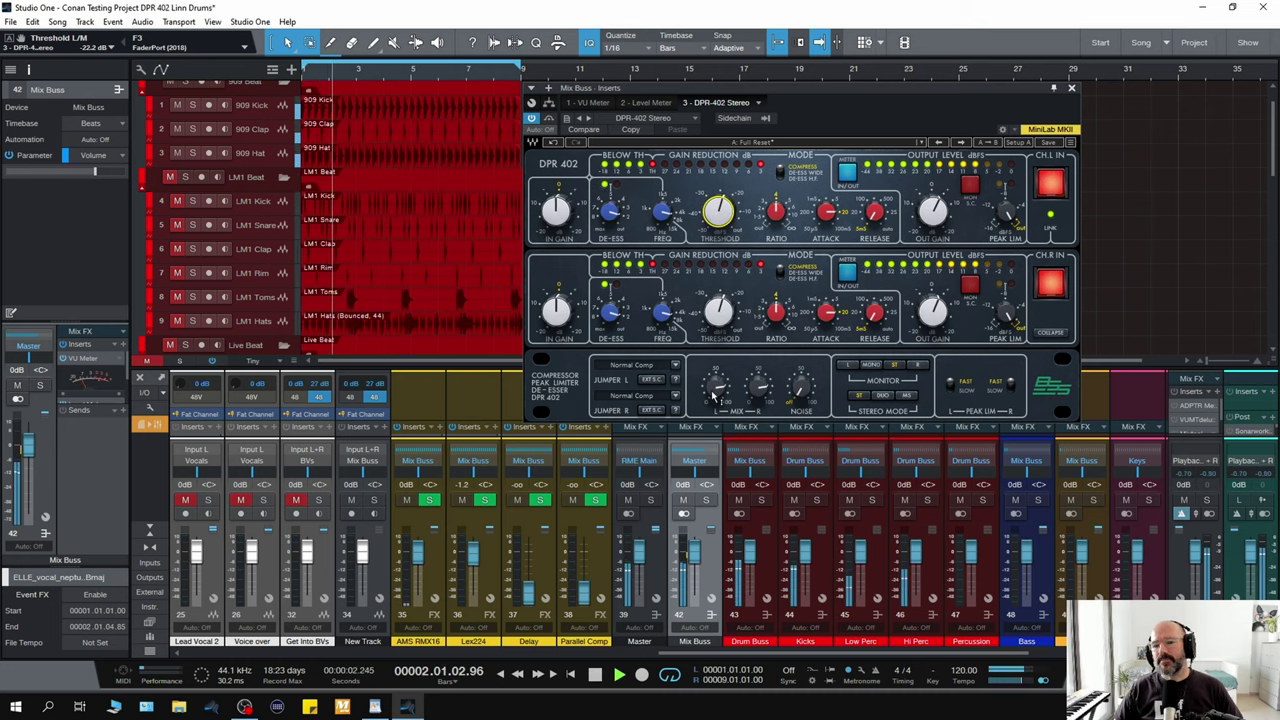
{"action": "key", "text": "space"}
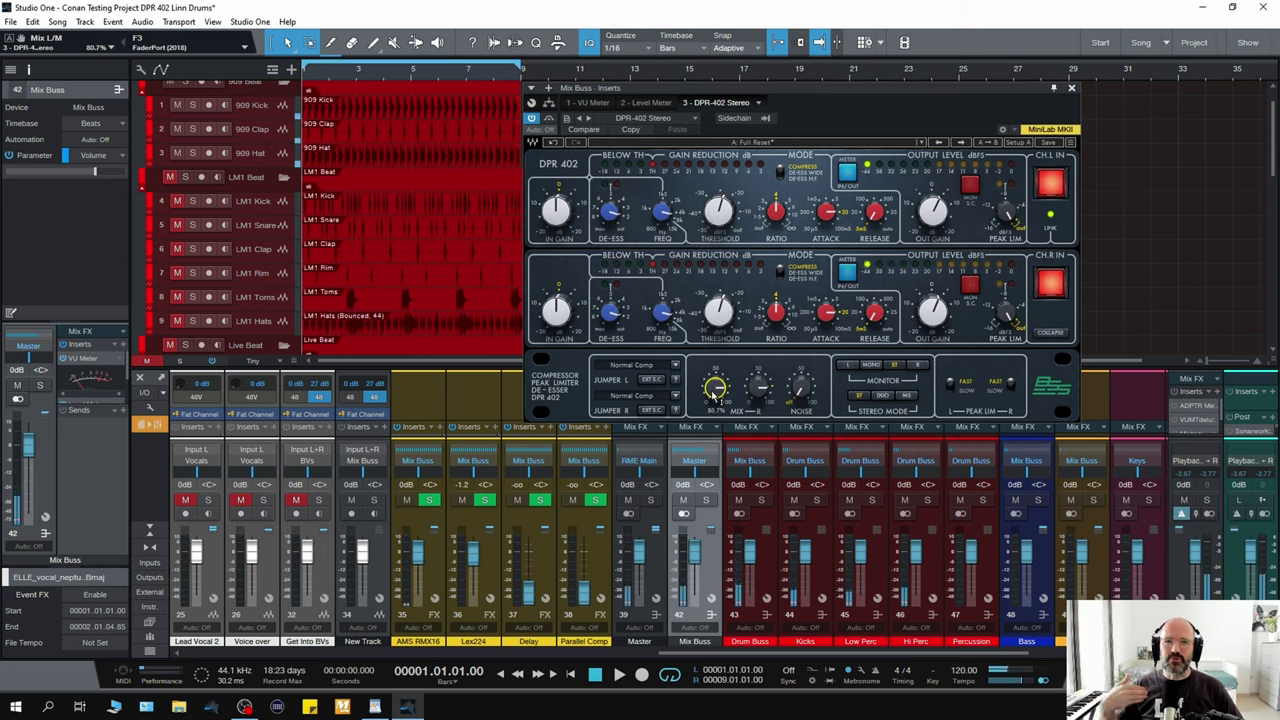
{"action": "key", "text": "space"}
{"action": "left_click_drag", "start_coordinate": [714, 393], "coordinate": [714, 400]}
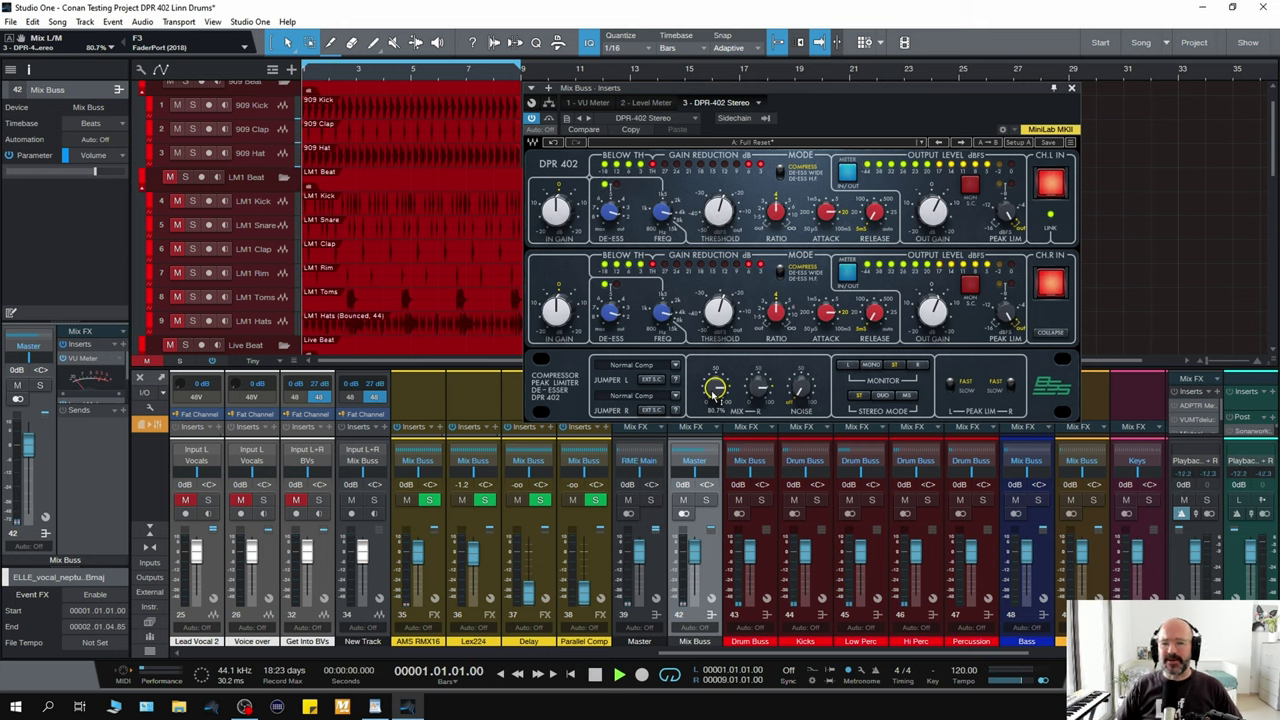
- Fine-tune the threshold during playback and compare the combined compression and de-essing against bypass
{"action": "left_click", "coordinate": [718, 210]}
{"action": "left_click", "coordinate": [549, 119]}
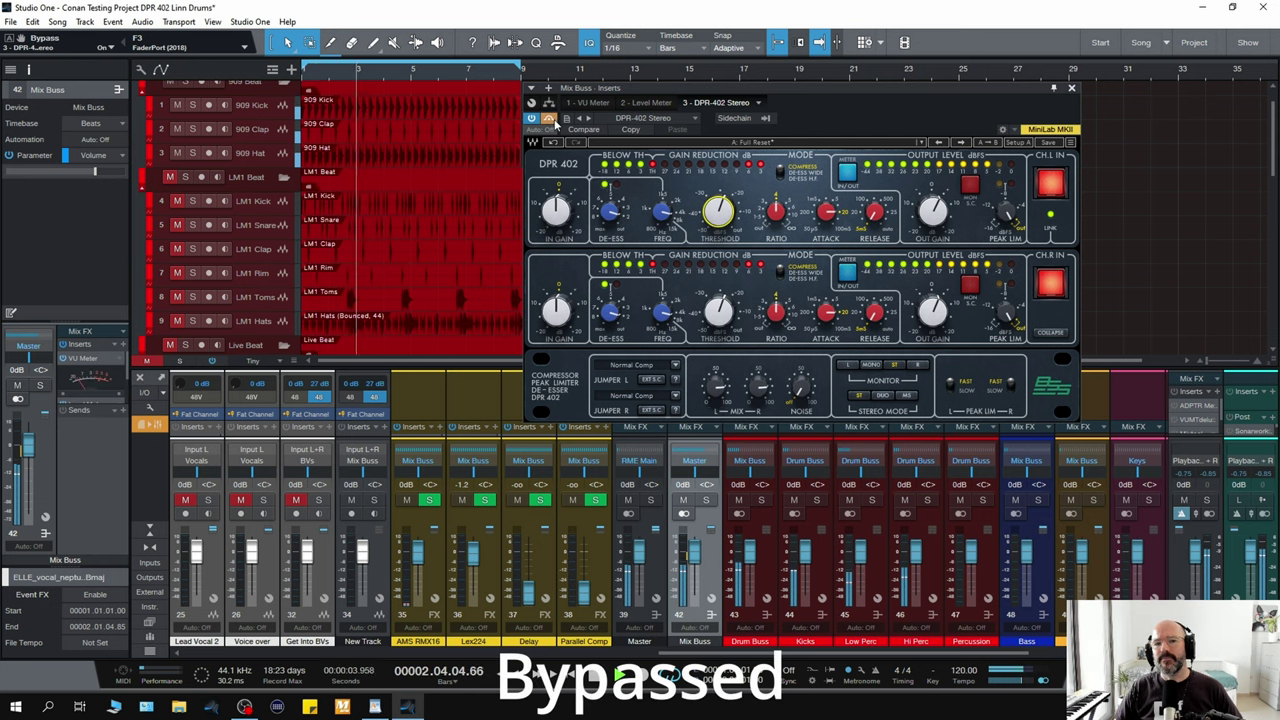
{"action": "left_click", "coordinate": [549, 119]}
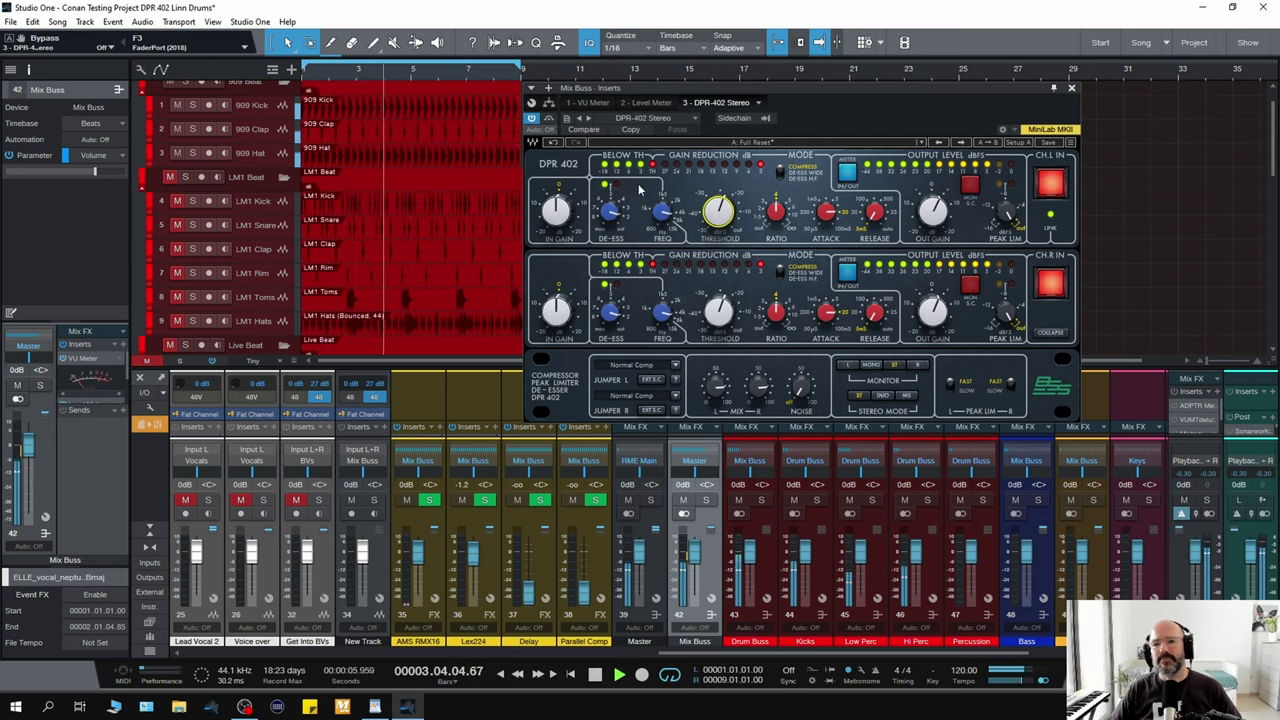
{"action": "left_click_drag", "start_coordinate": [718, 210], "coordinate": [718, 218]}
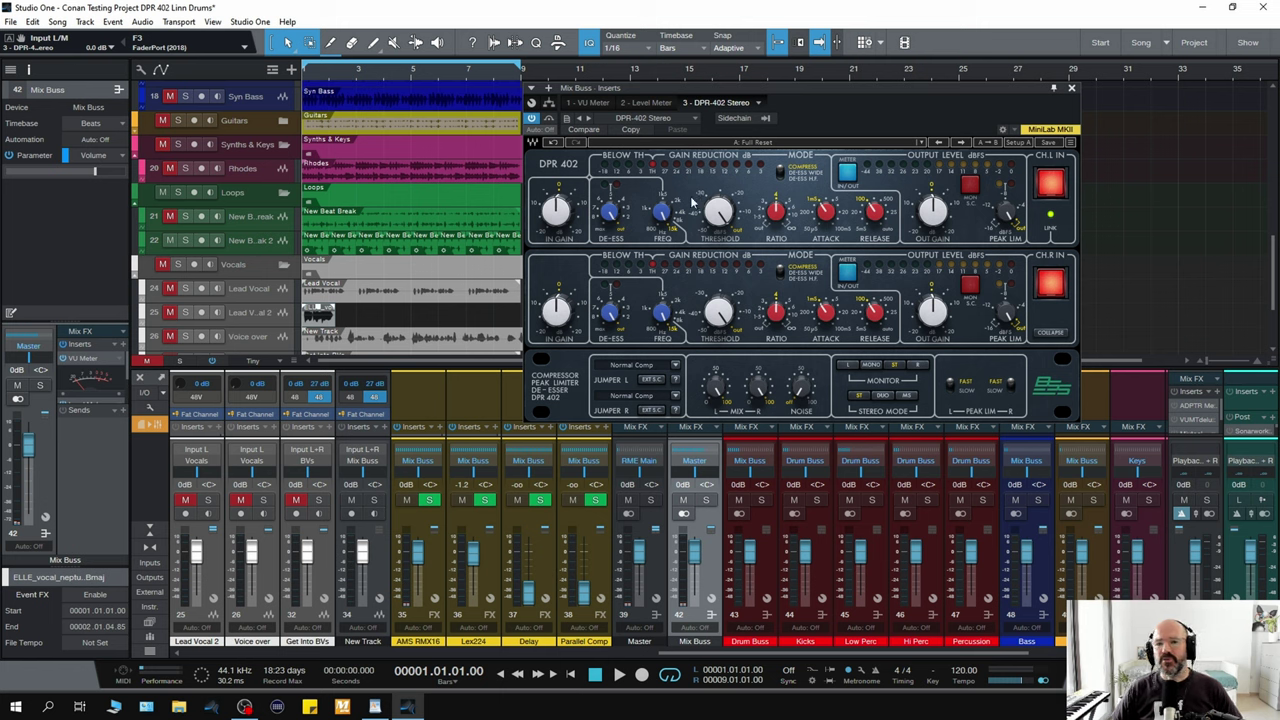
- Switch the linked channels' jumper setting to Expander Wide
{"action": "left_click", "coordinate": [677, 371]}
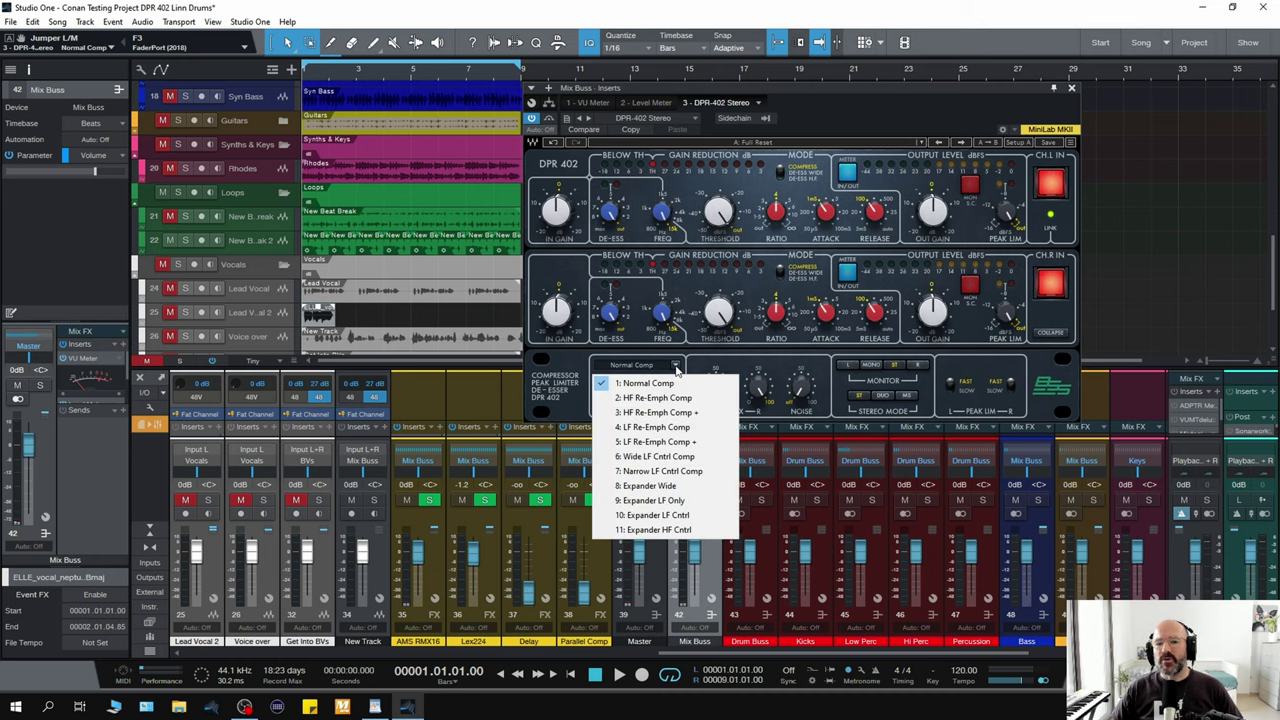
{"action": "left_click", "coordinate": [670, 492]}
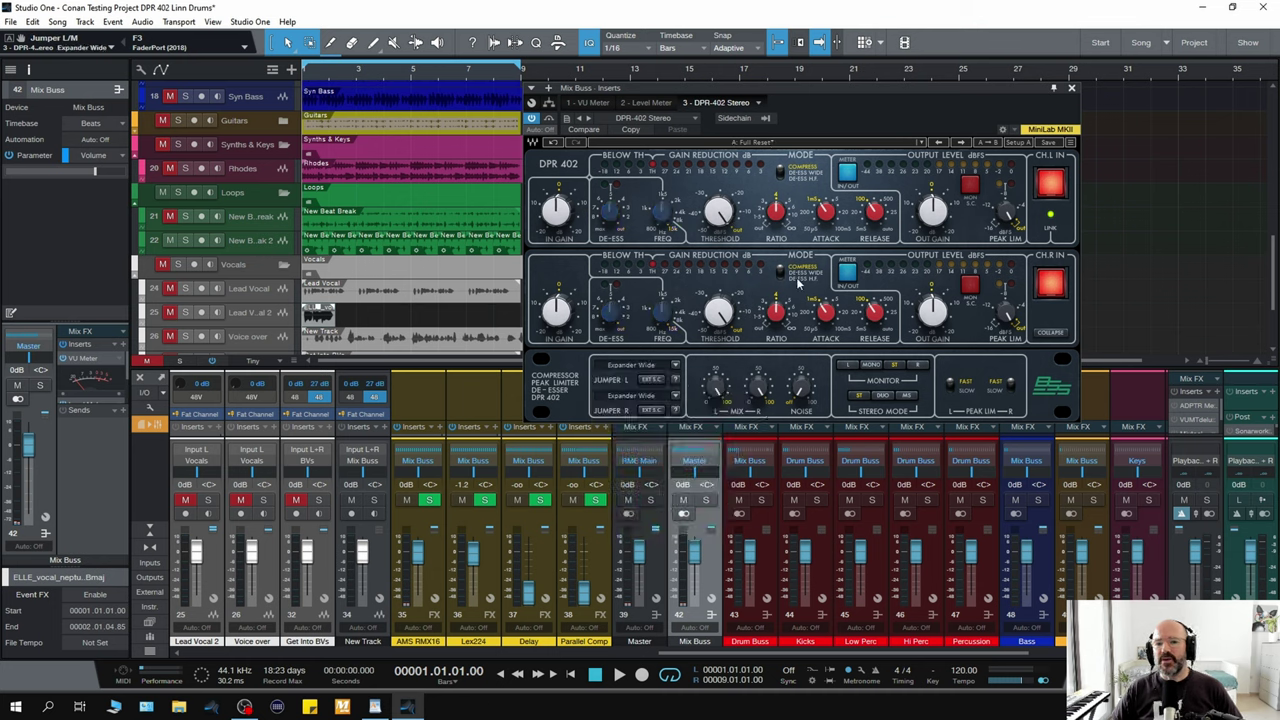
- Lower the threshold during playback to audition the wide expander, set the output gain to -2.1 dB and stop playback
{"action": "left_click", "coordinate": [717, 213]}
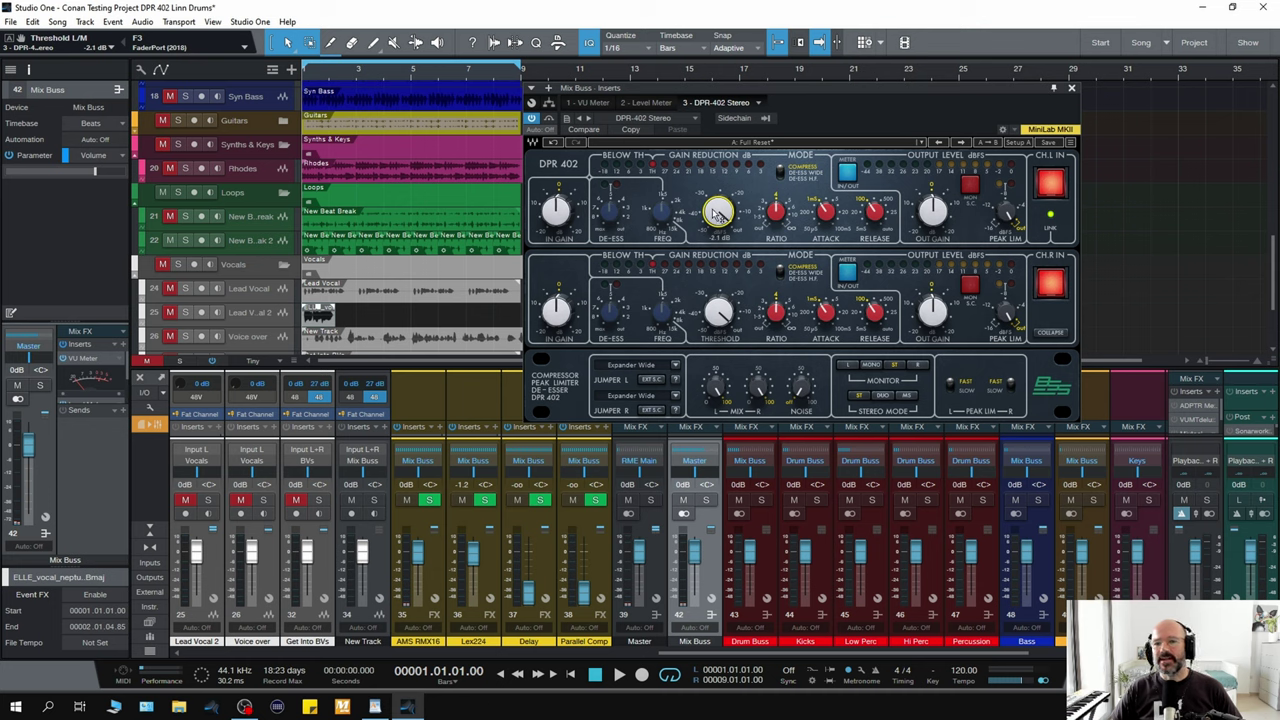
{"action": "key", "text": "space"}
{"action": "left_click_drag", "start_coordinate": [717, 213], "coordinate": [717, 228]}
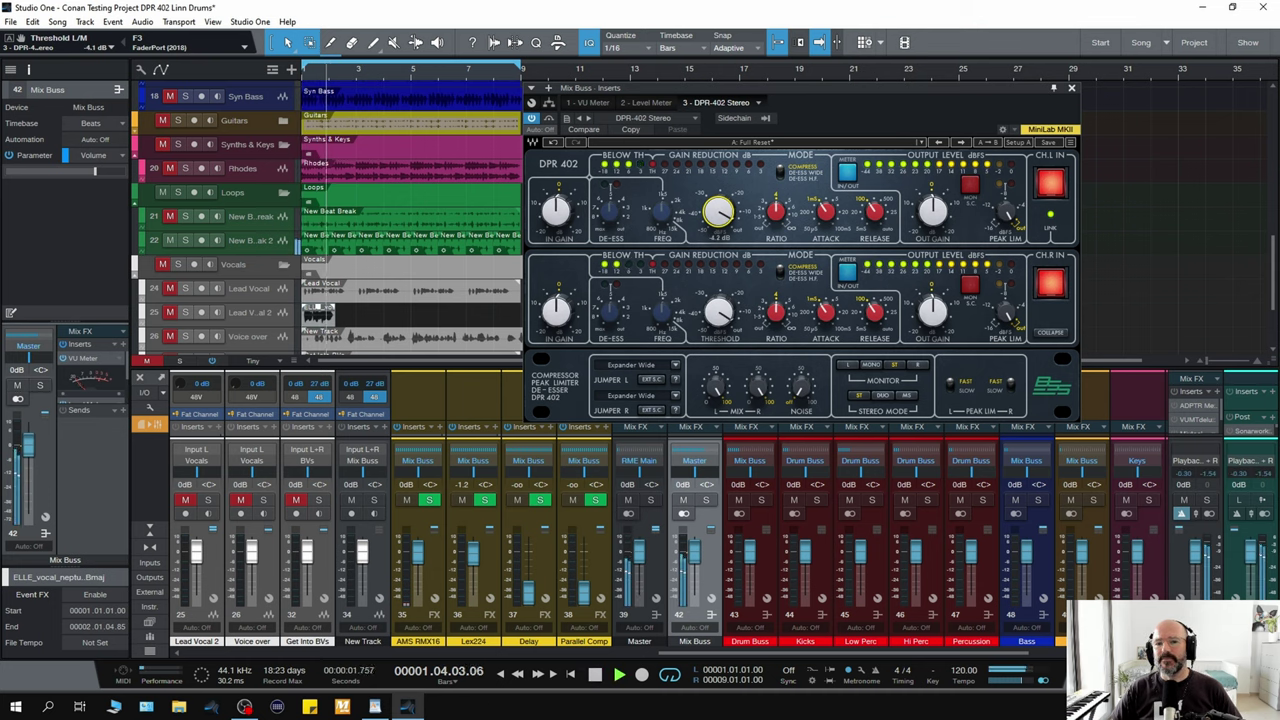
{"action": "left_click_drag", "start_coordinate": [717, 228], "coordinate": [717, 240]}
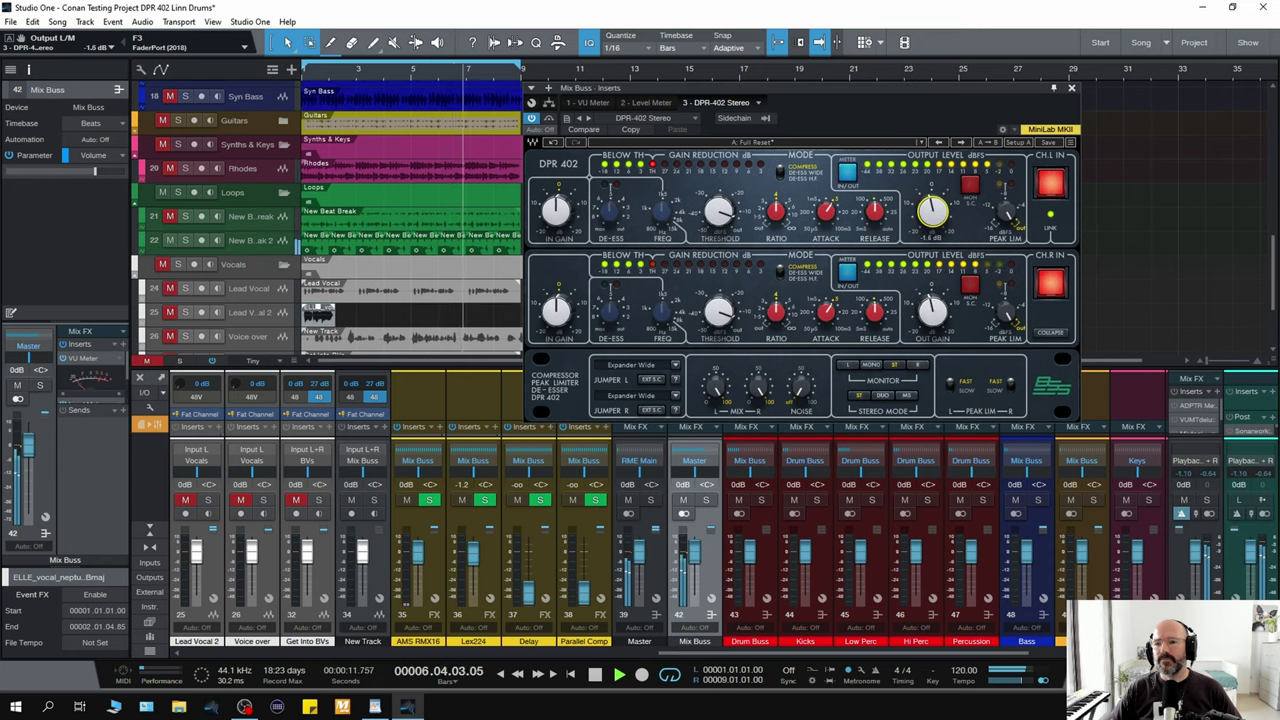
{"action": "scroll", "coordinate": [932, 210], "scroll_direction": "down", "scroll_amount": 3}
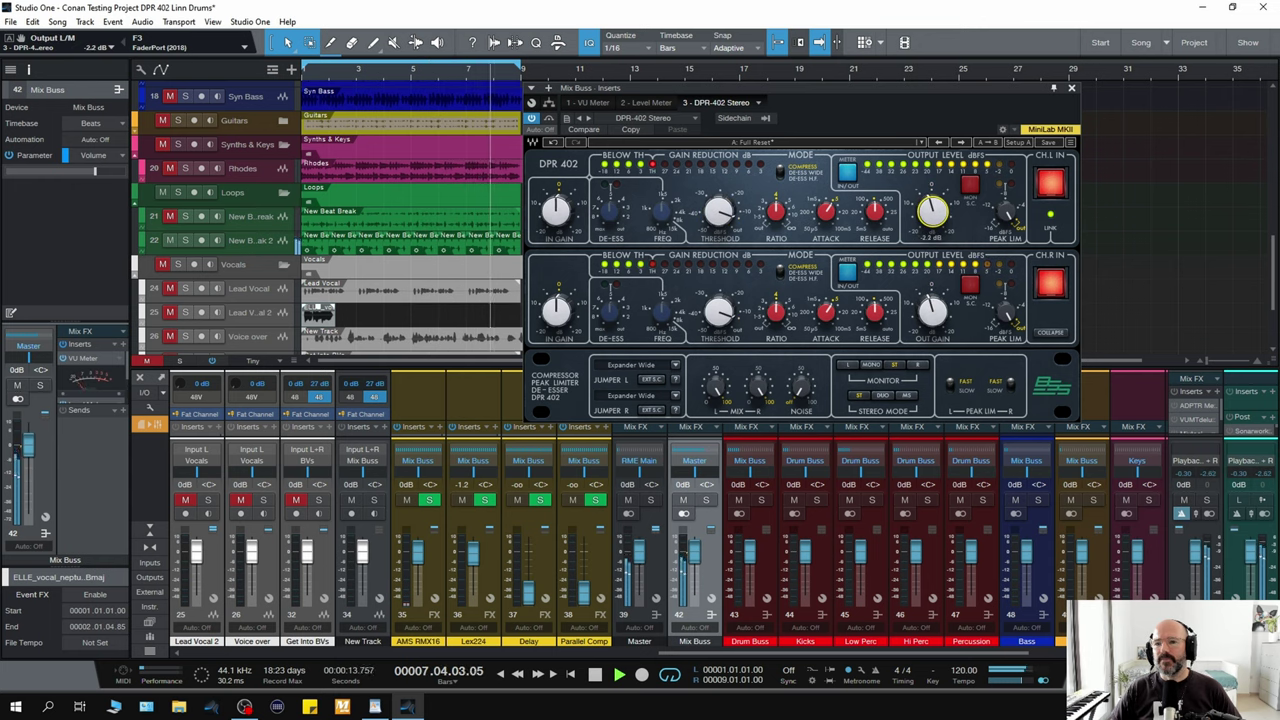
{"action": "key", "text": "space"}
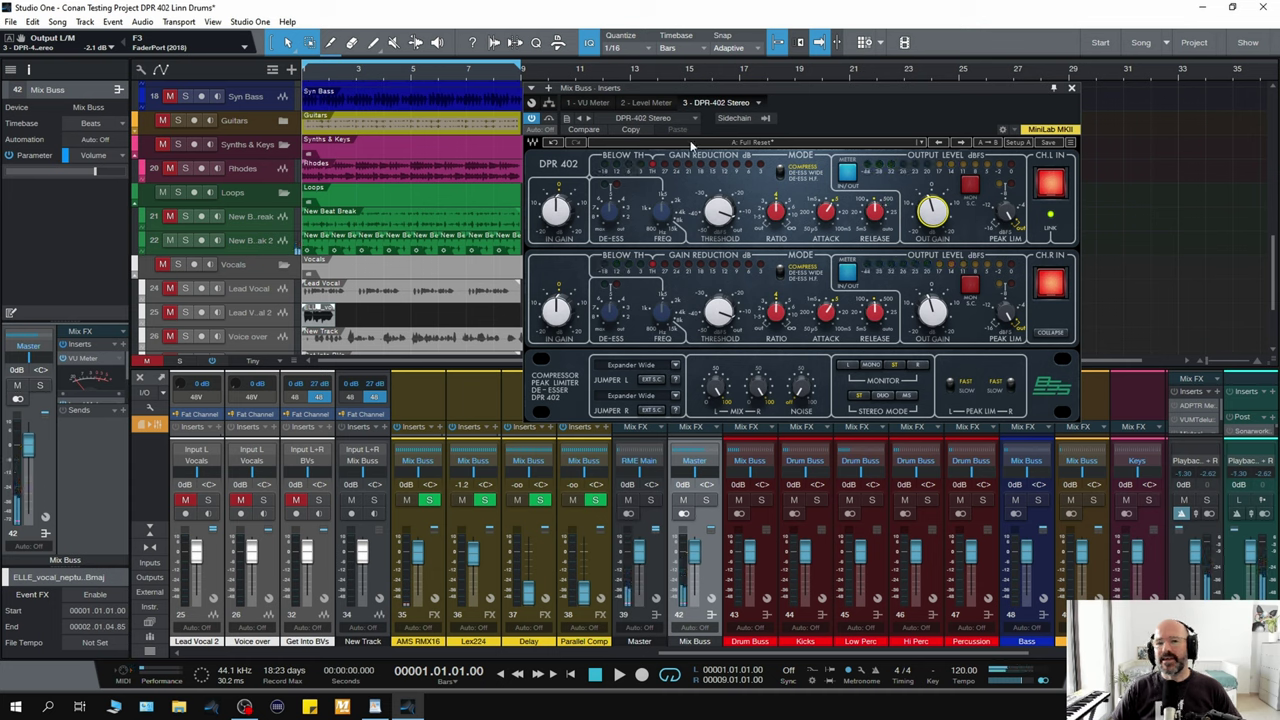
- Replay the opening of the song several times with the wide expander active and bypassed to compare the two
{"action": "key", "text": "space"}
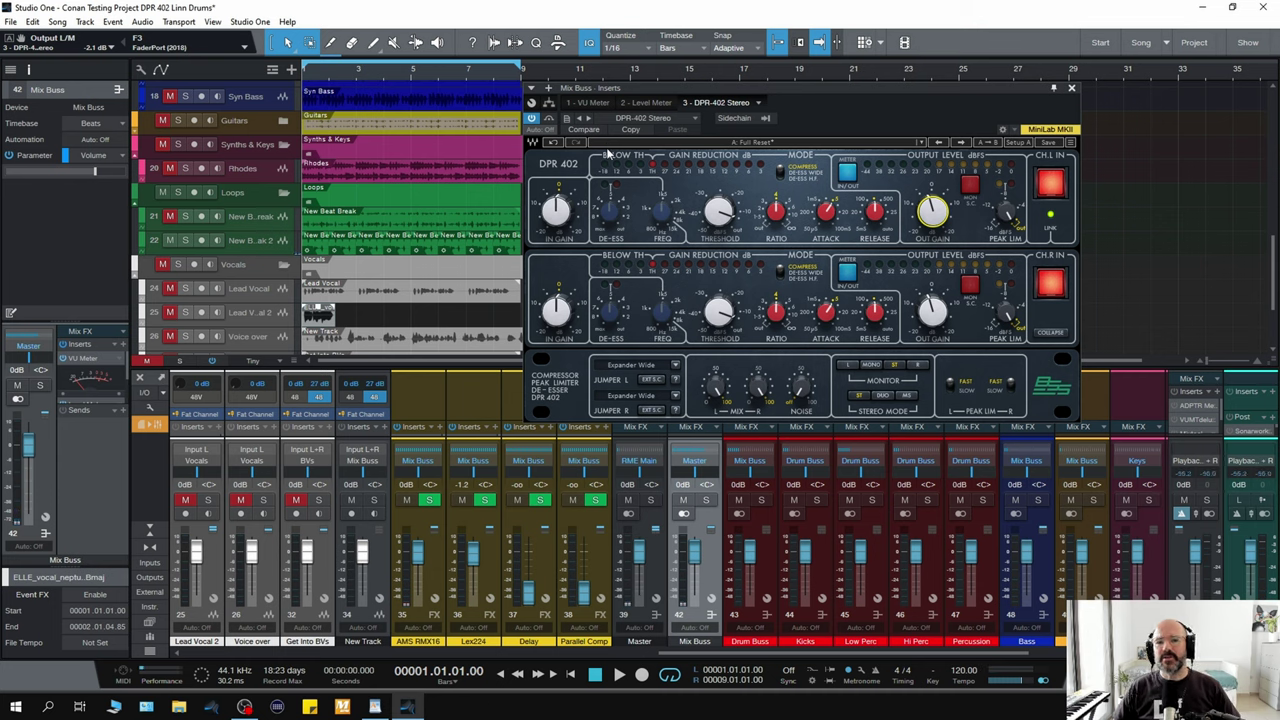
{"action": "left_click", "coordinate": [549, 119]}
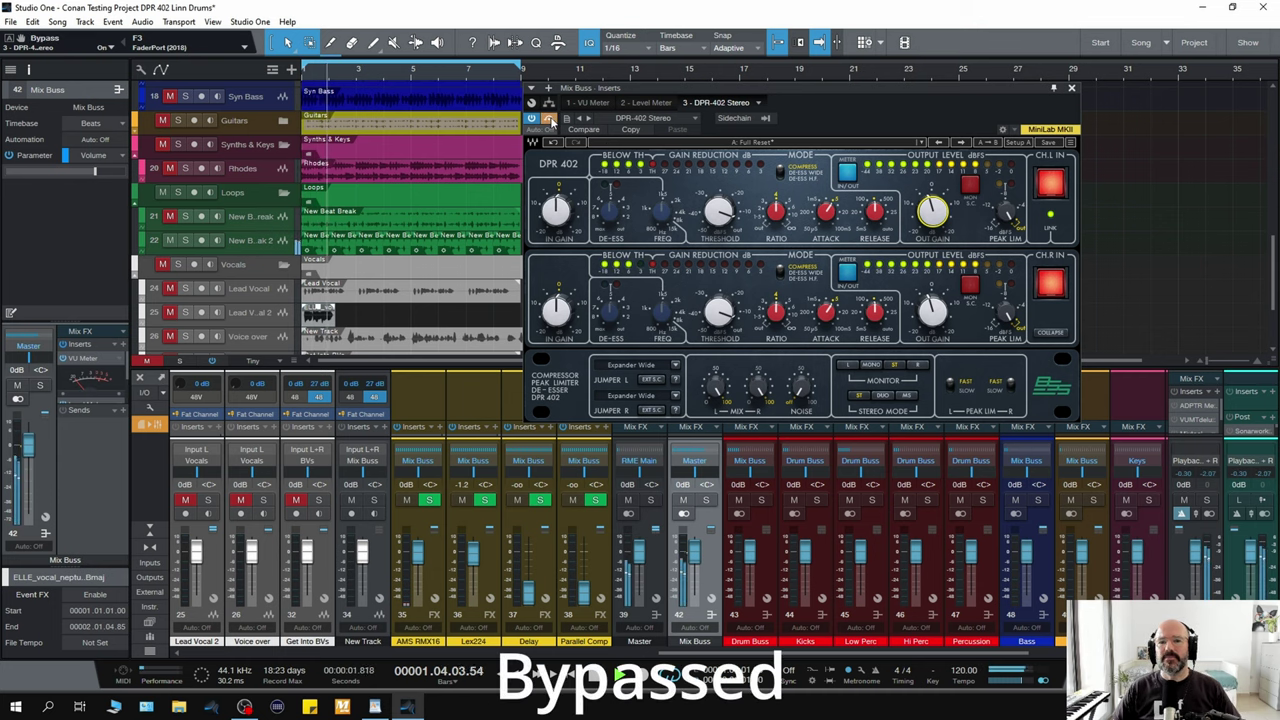
{"action": "key", "text": "space"}
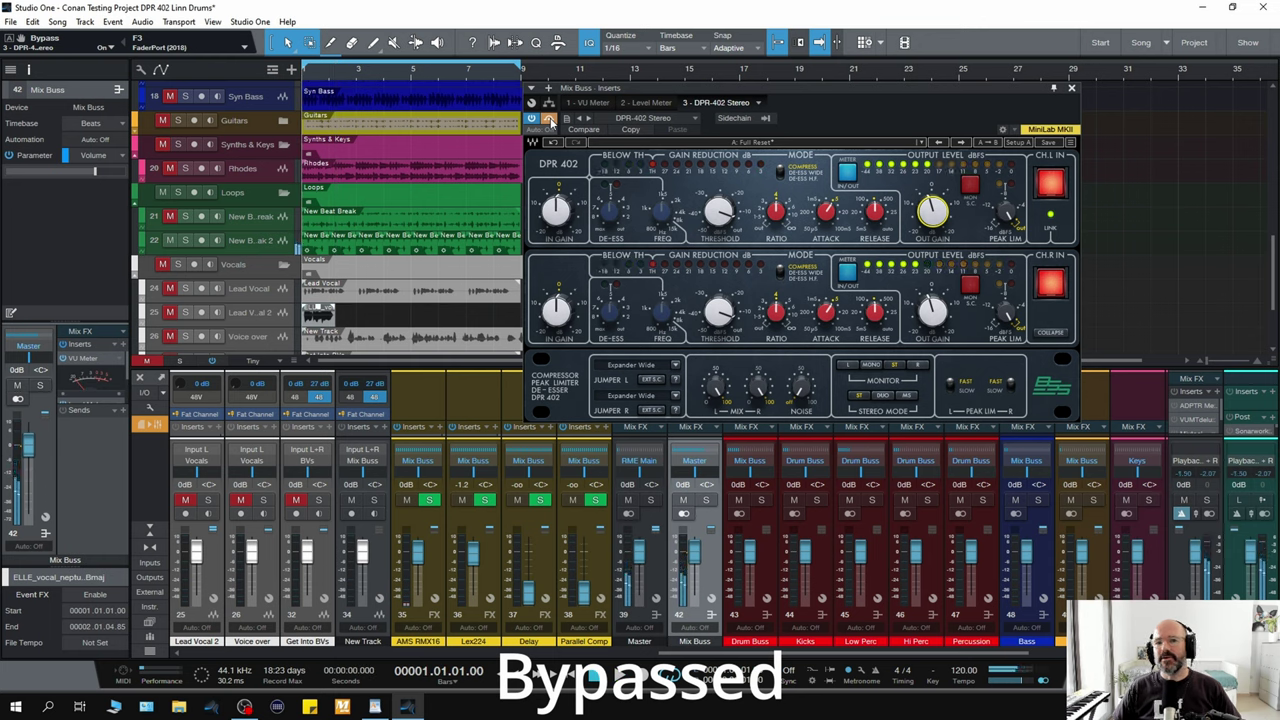
{"action": "key", "text": "space"}
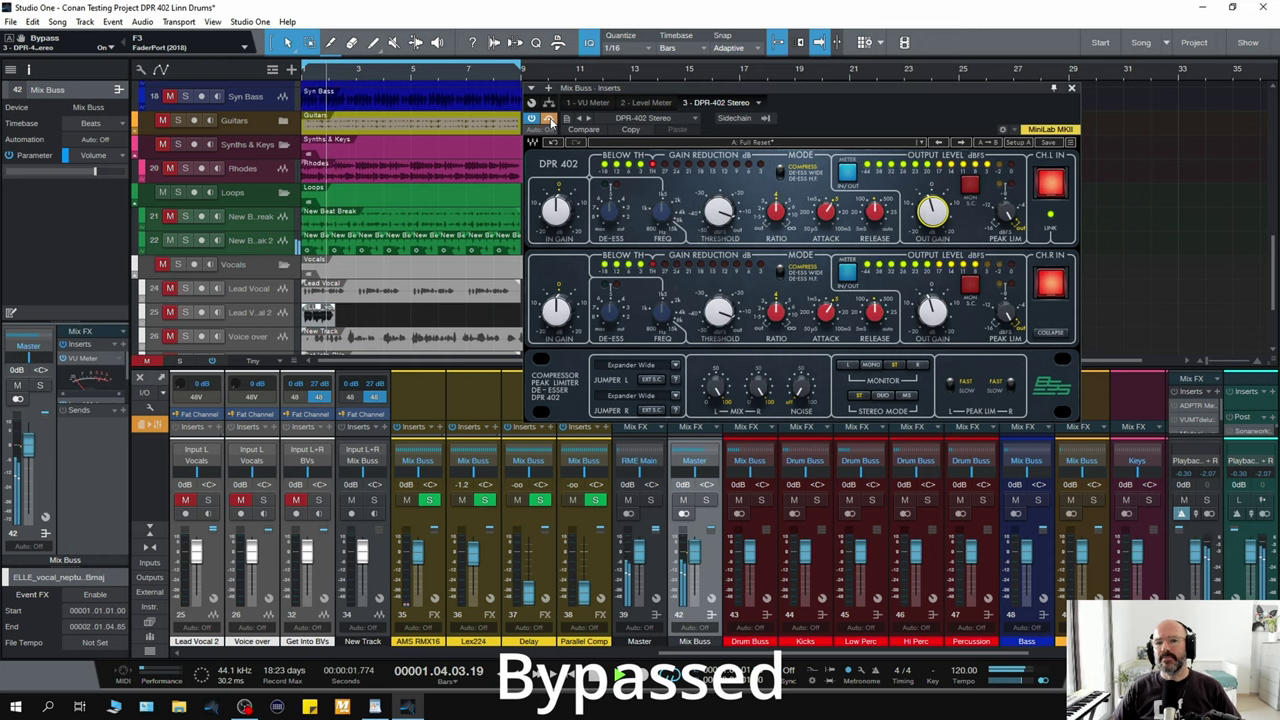
{"action": "key", "text": "space"}
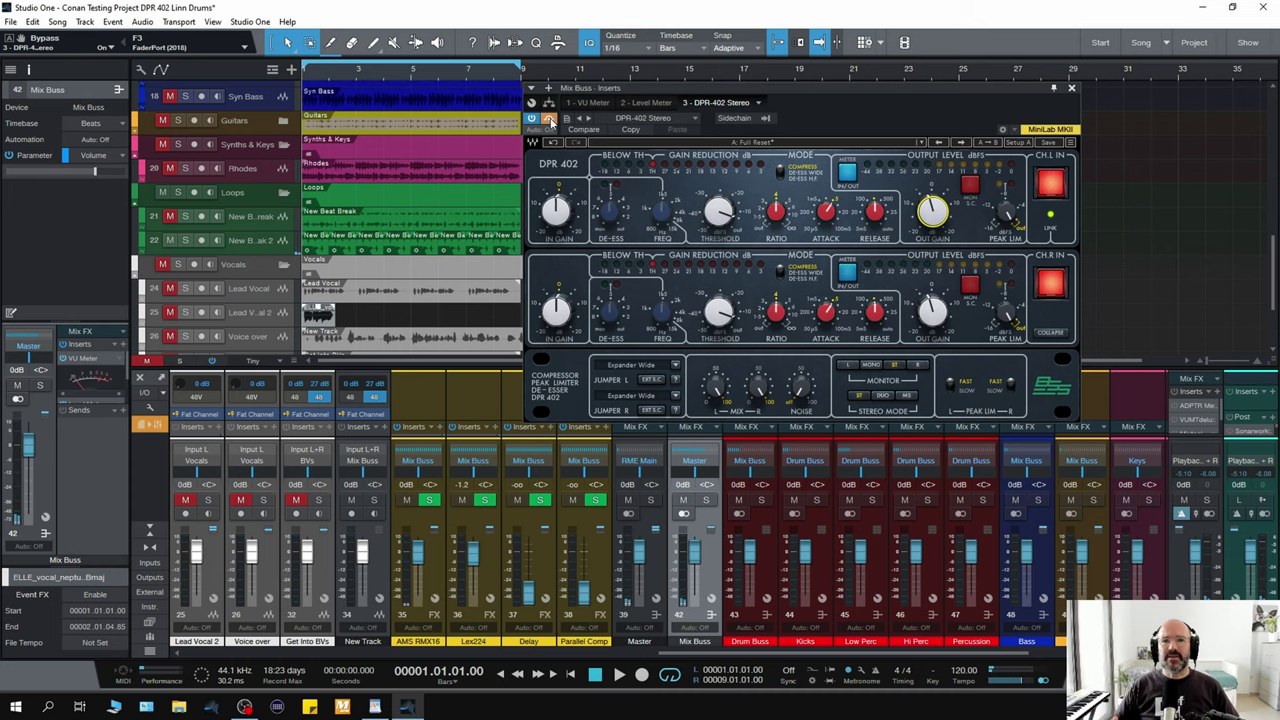
{"action": "key", "text": "space"}
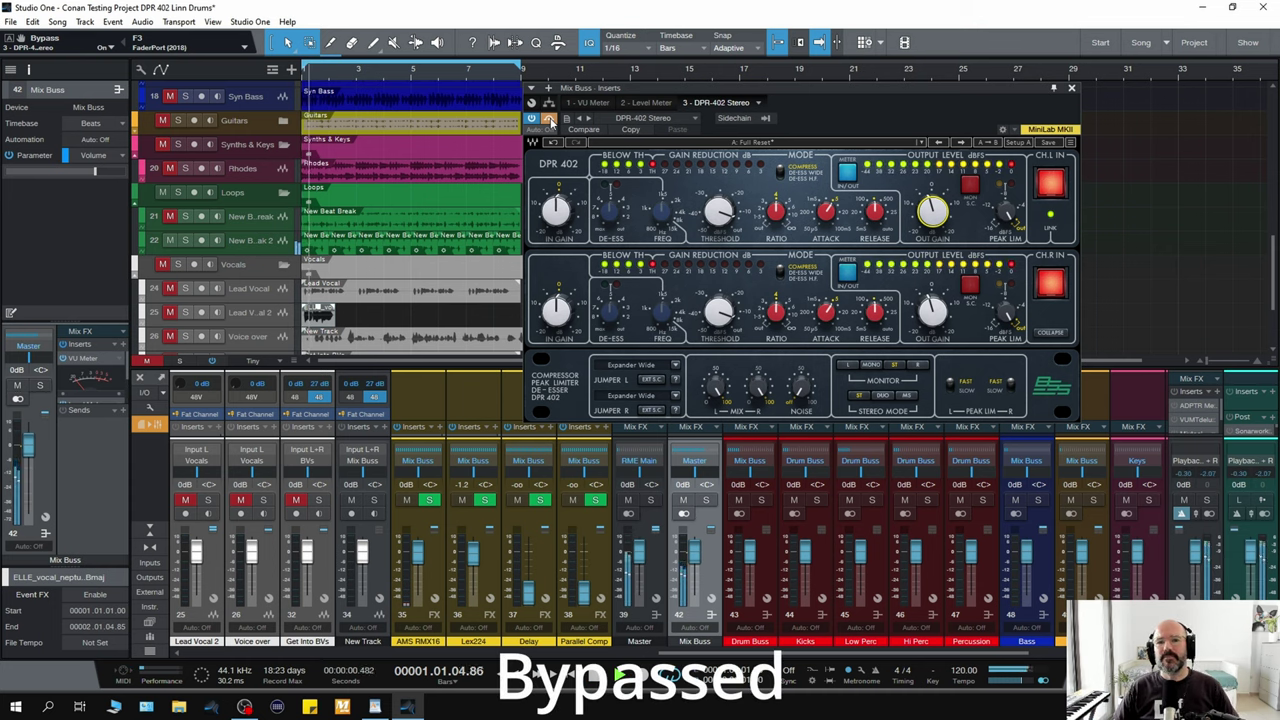
- Re-enable the expander during playback and set its threshold to -6.2 dB and the wet/dry mix to 86.8%
{"action": "left_click", "coordinate": [549, 120]}
{"action": "mouse_move", "coordinate": [718, 216]}
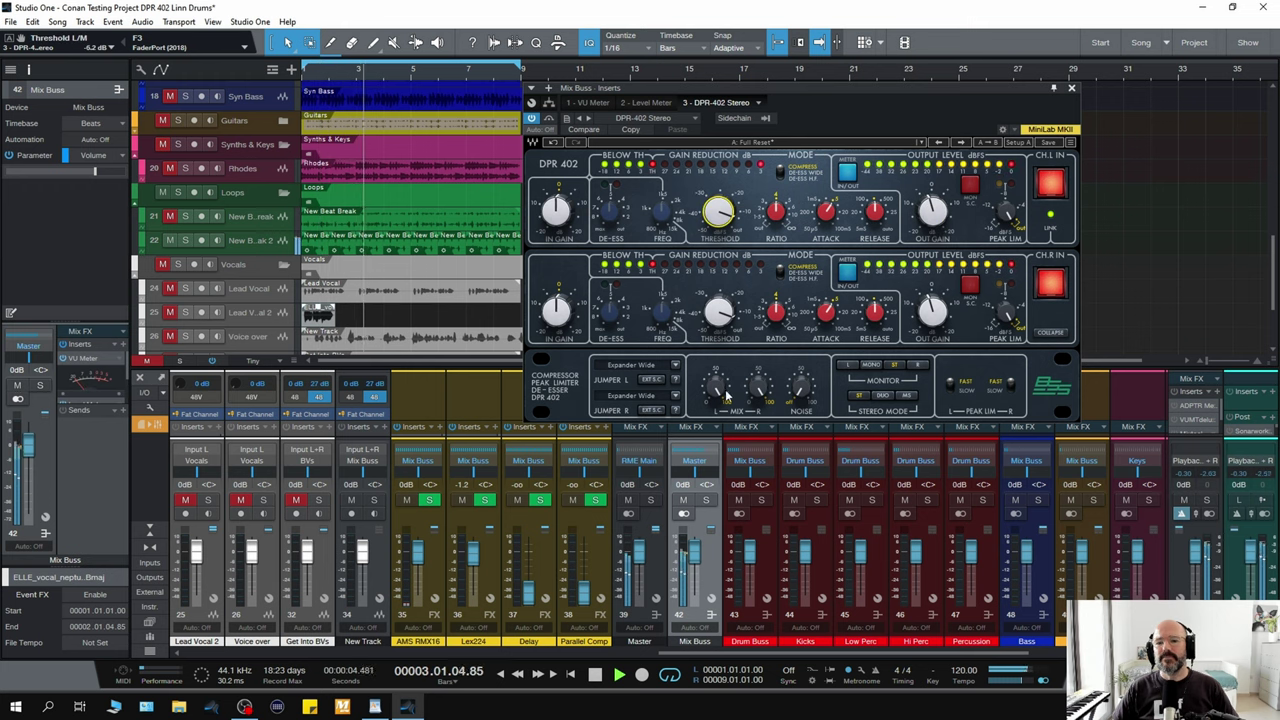
{"action": "mouse_move", "coordinate": [716, 390]}
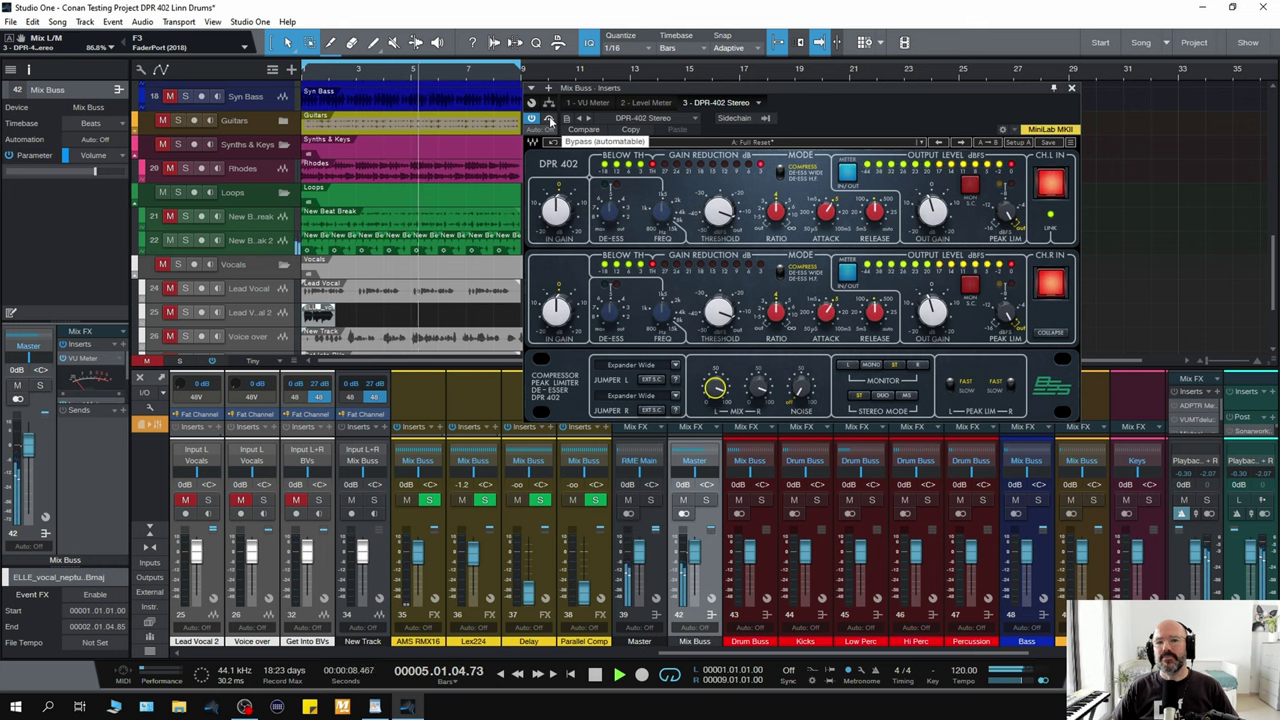
- Compare the blended expander against bypass, set the output gain to -2.0 dB and stop playback
{"action": "left_click", "coordinate": [549, 120]}
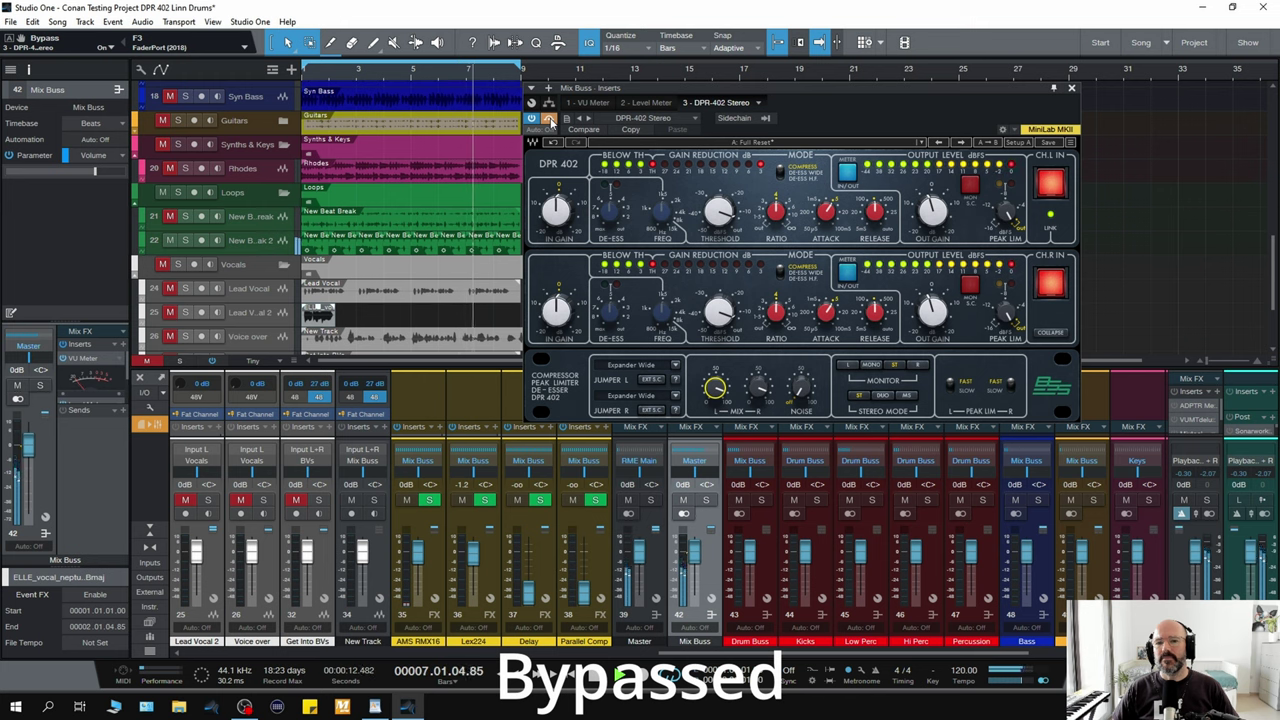
{"action": "left_click", "coordinate": [549, 120]}
{"action": "left_click", "coordinate": [931, 210]}
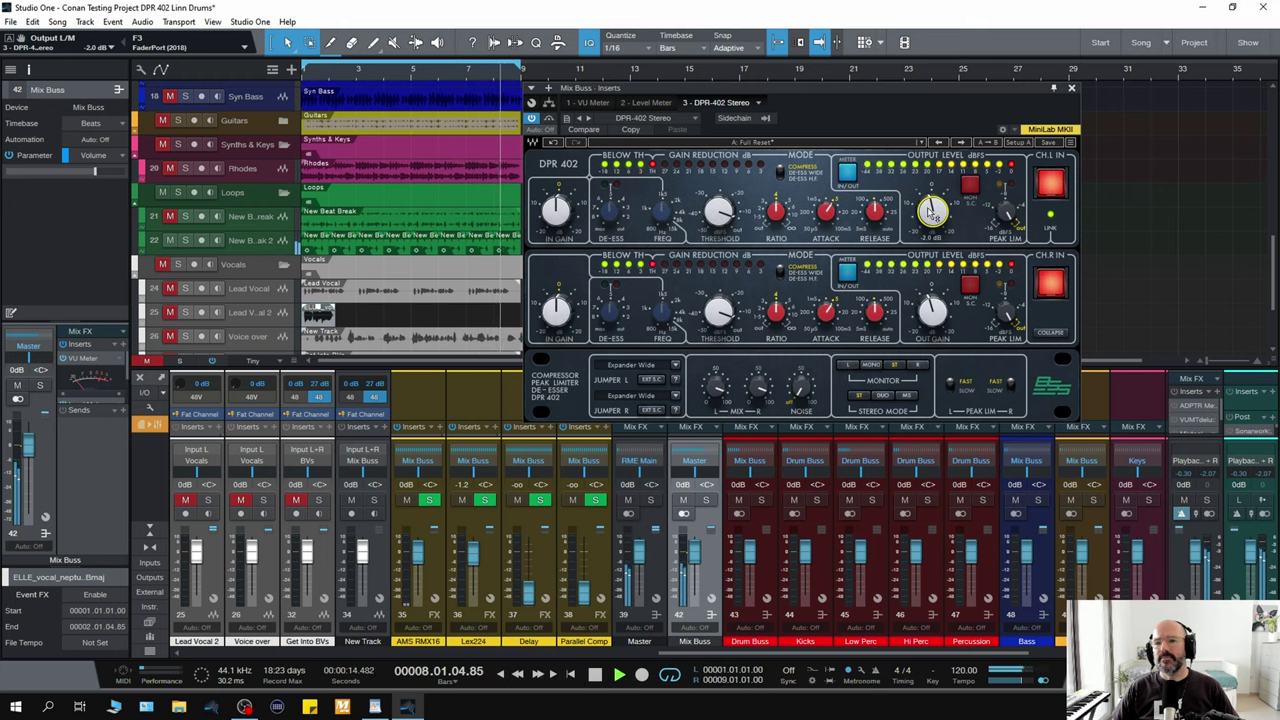
{"action": "key", "text": "space"}
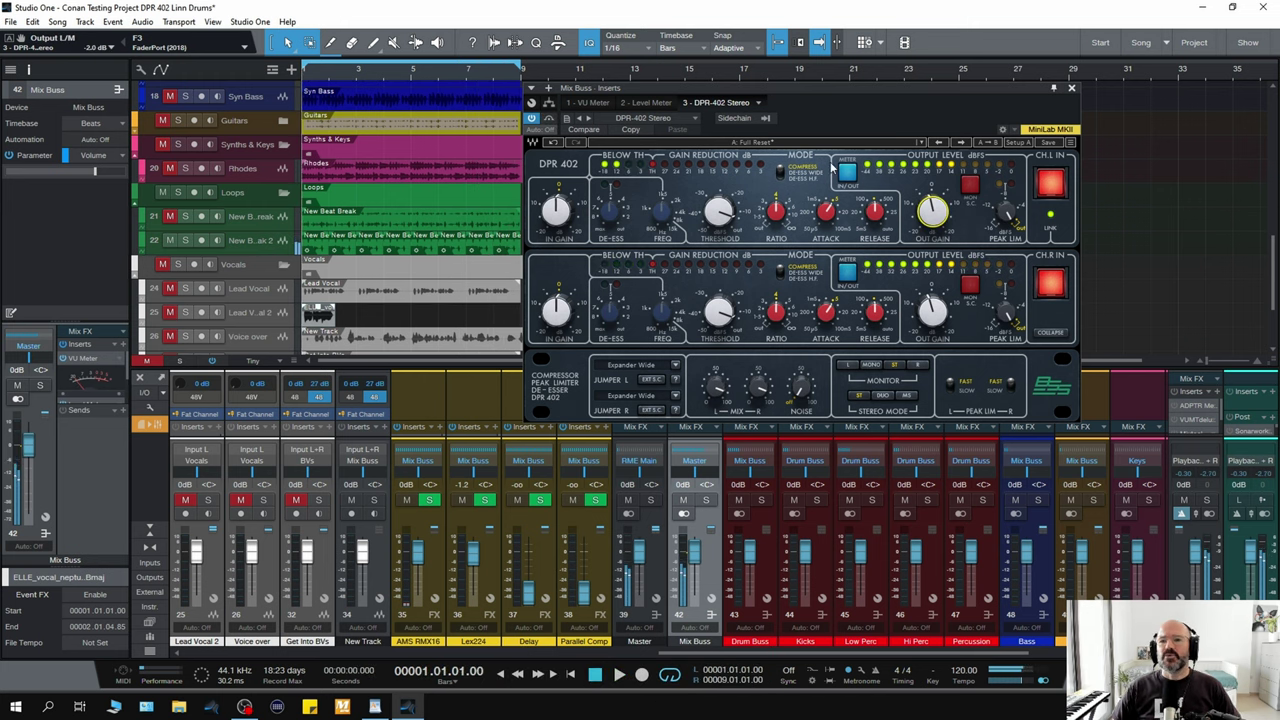
- Switch the linked channels' jumper setting to Normal Comp and load the Full Reset factory preset
{"action": "left_click", "coordinate": [676, 368]}
{"action": "left_click", "coordinate": [650, 380]}
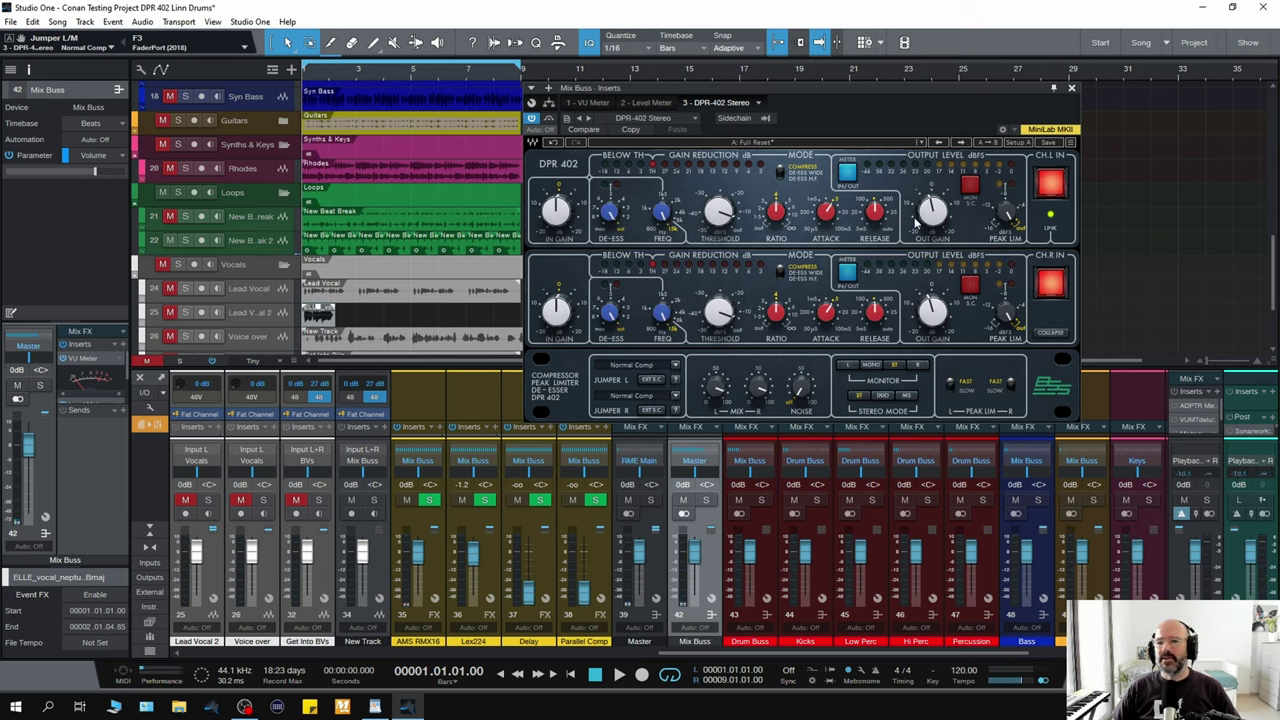
{"action": "left_click", "coordinate": [923, 143]}
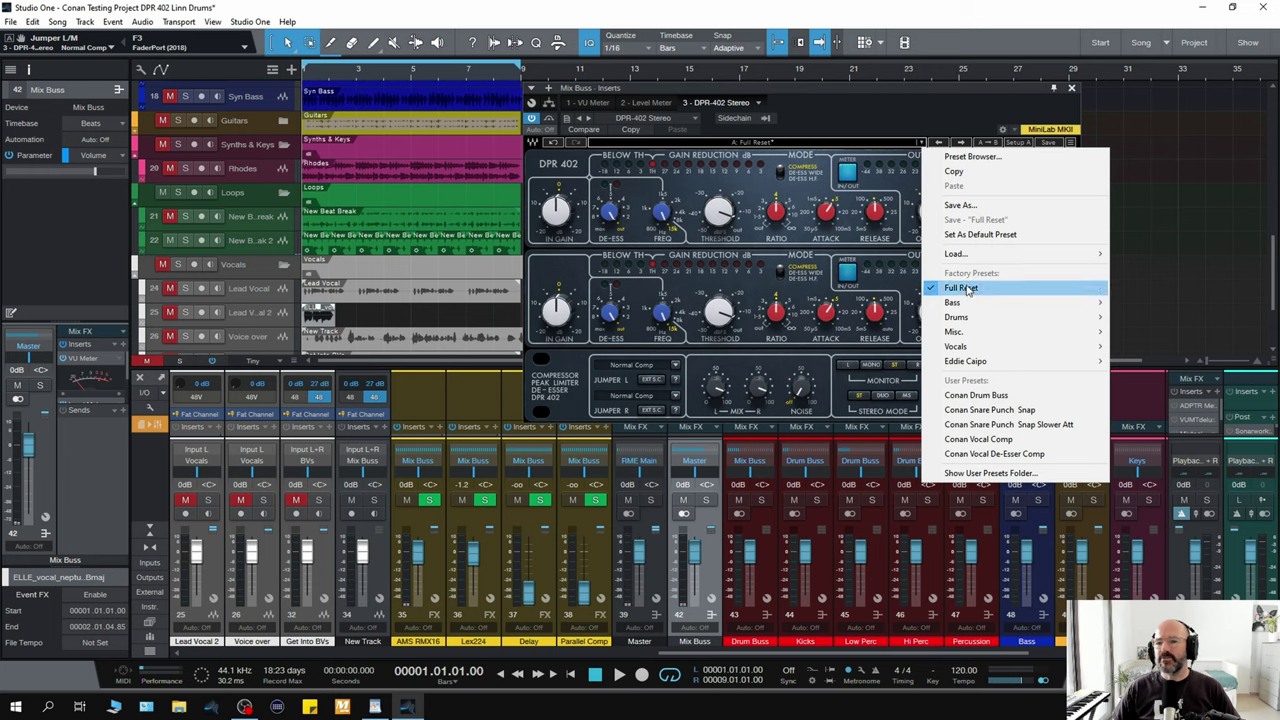
{"action": "left_click", "coordinate": [1063, 286]}
- During playback, adjust the compressor's attack, set the release to about 10 ms and lower the threshold to about -22 dB
{"action": "key", "text": "space"}
{"action": "left_click_drag", "start_coordinate": [722, 222], "coordinate": [722, 240]}
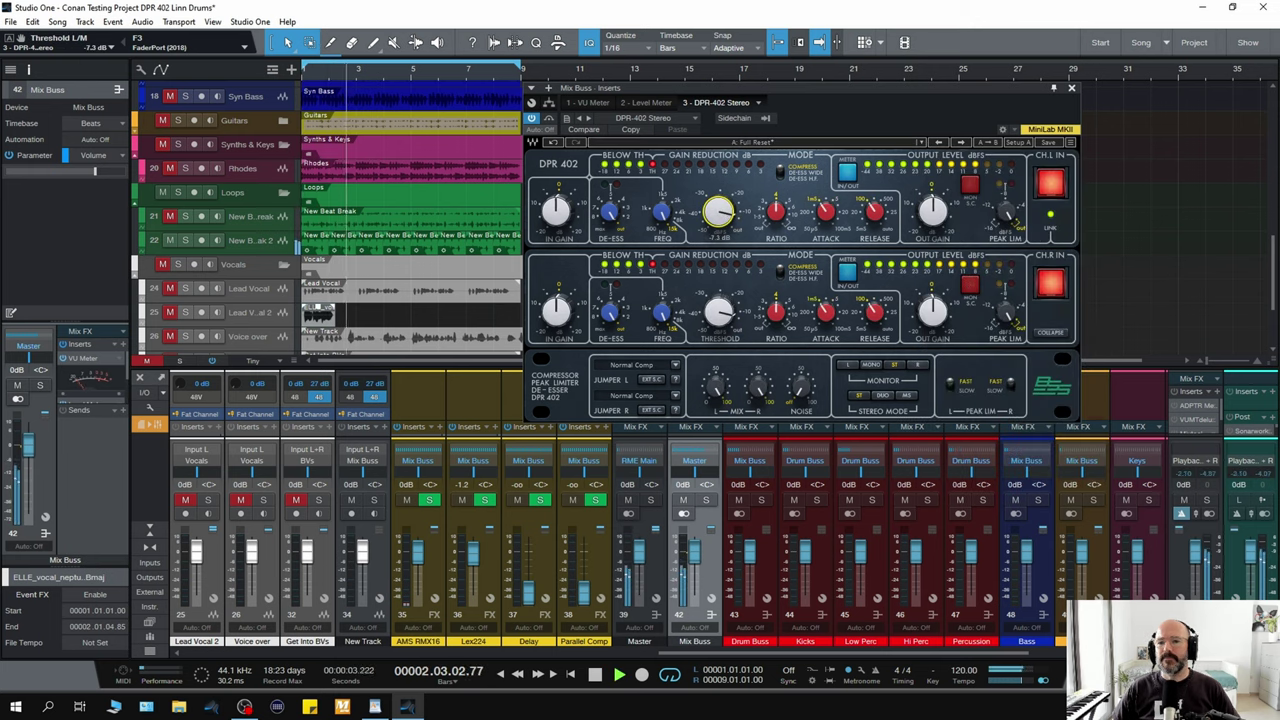
{"action": "left_click_drag", "start_coordinate": [826, 212], "coordinate": [875, 214]}
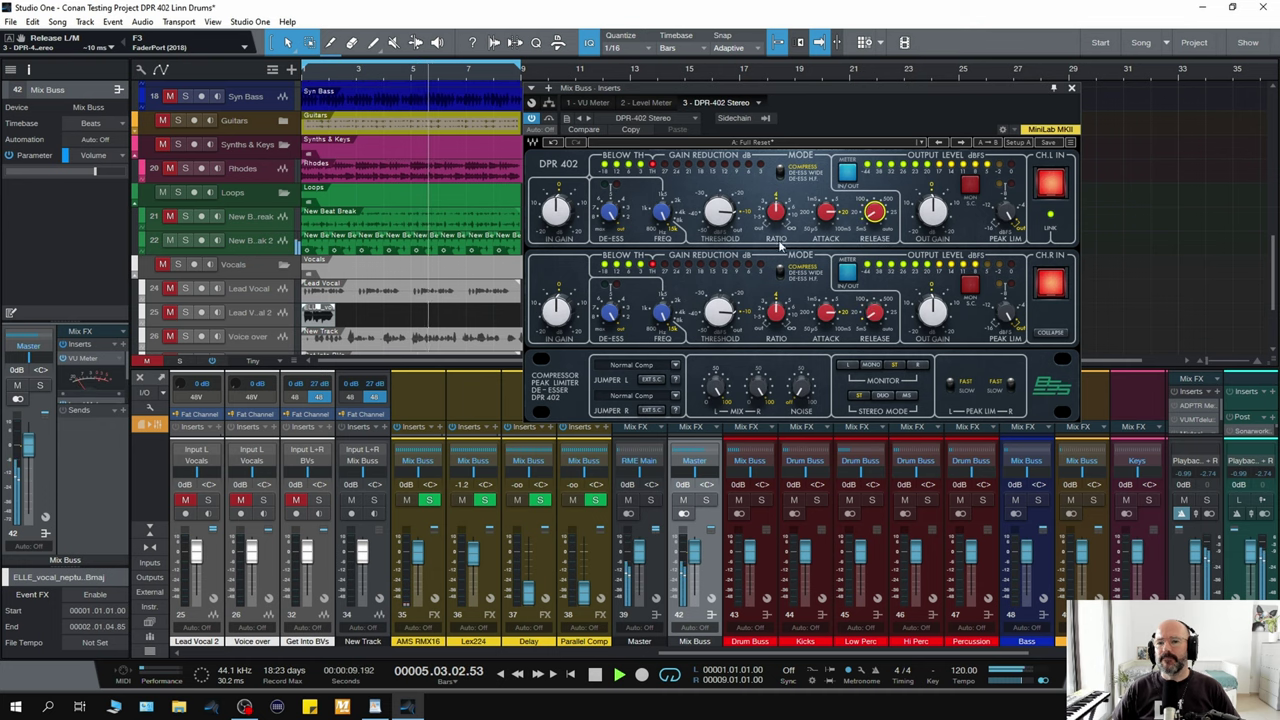
{"action": "left_click_drag", "start_coordinate": [718, 316], "coordinate": [718, 324]}
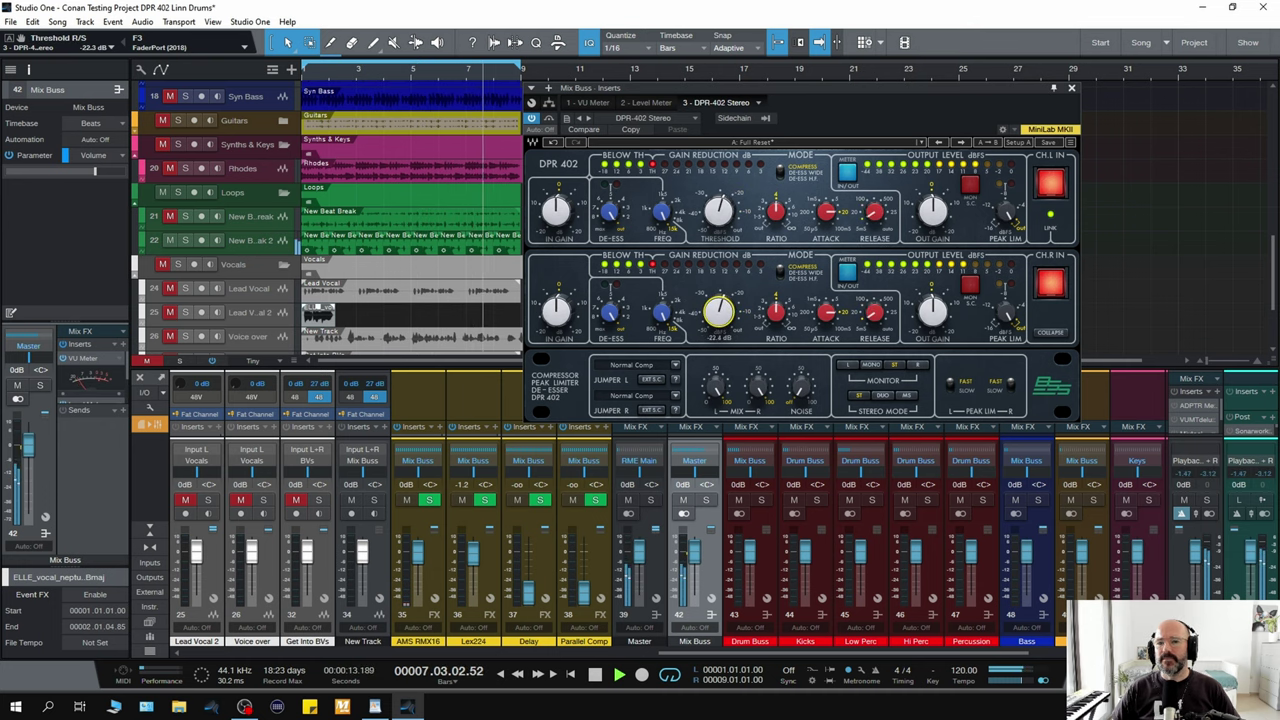
- Set the wet/dry mix to about 47% and the output gain to 0.8 dB, comparing the parallel compression against bypass
{"action": "left_click", "coordinate": [714, 387]}
{"action": "left_click_drag", "start_coordinate": [714, 387], "coordinate": [714, 427]}
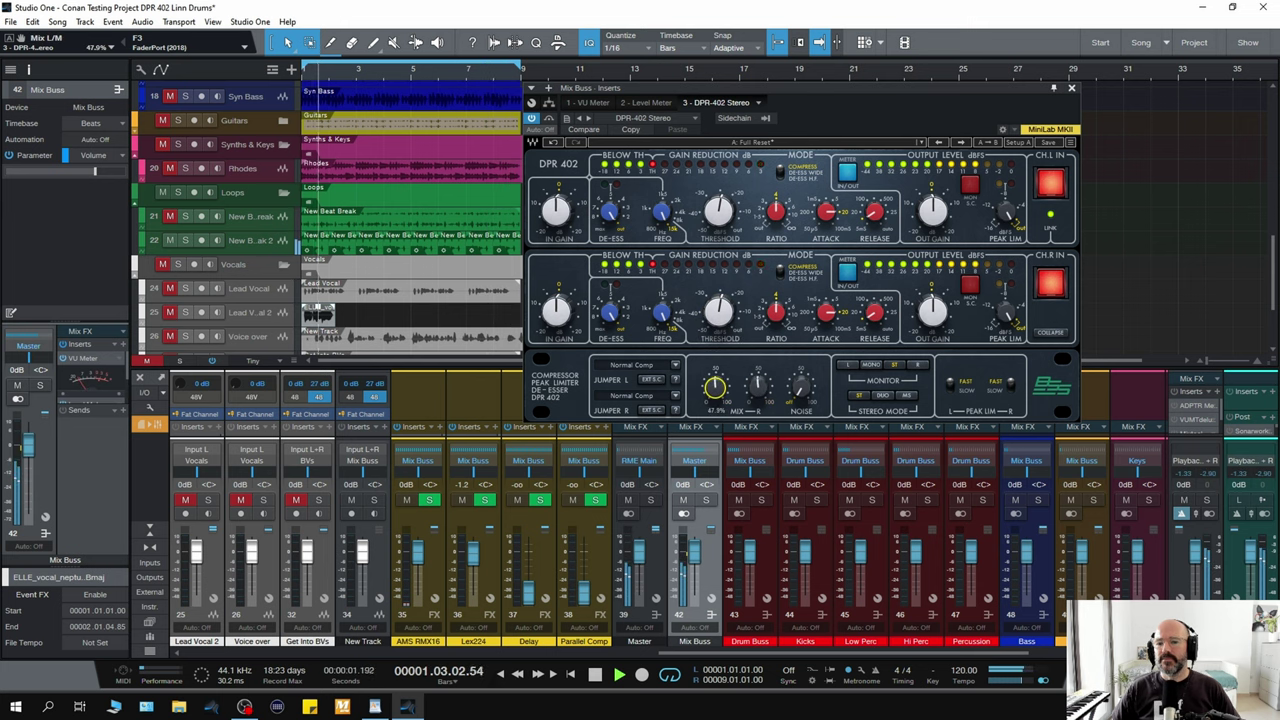
{"action": "left_click", "coordinate": [549, 119]}
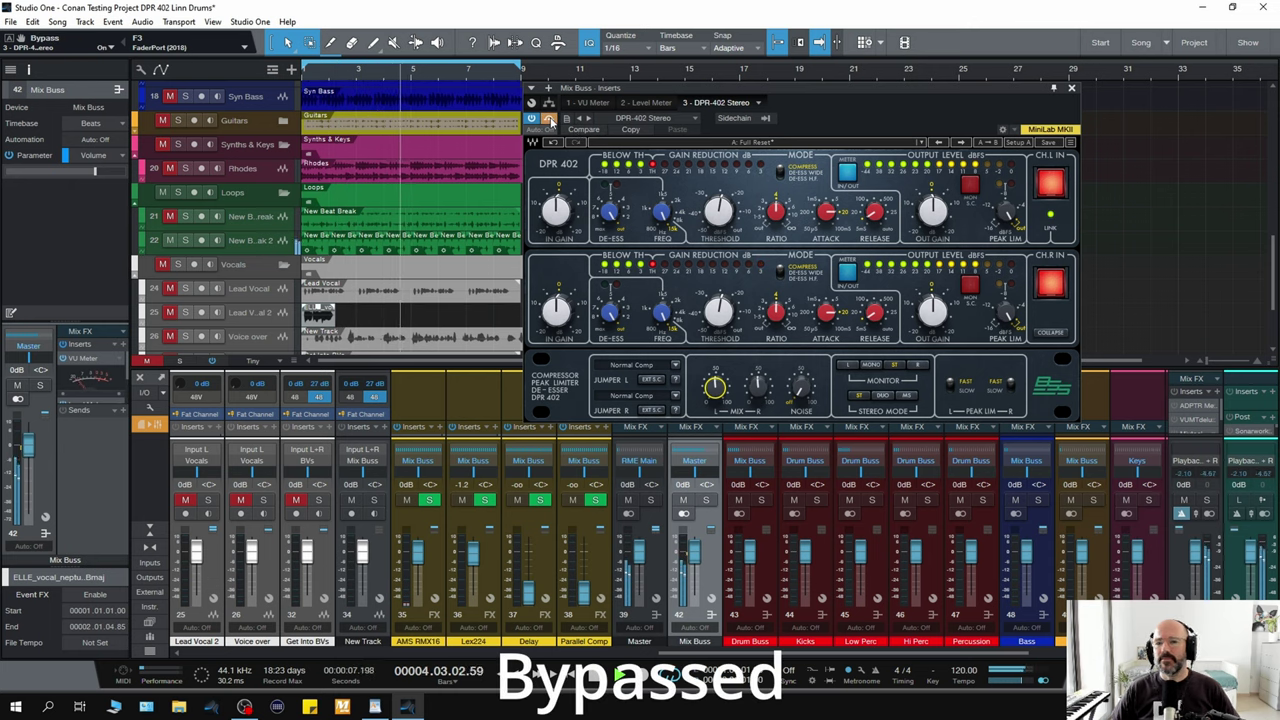
{"action": "left_click", "coordinate": [549, 119]}
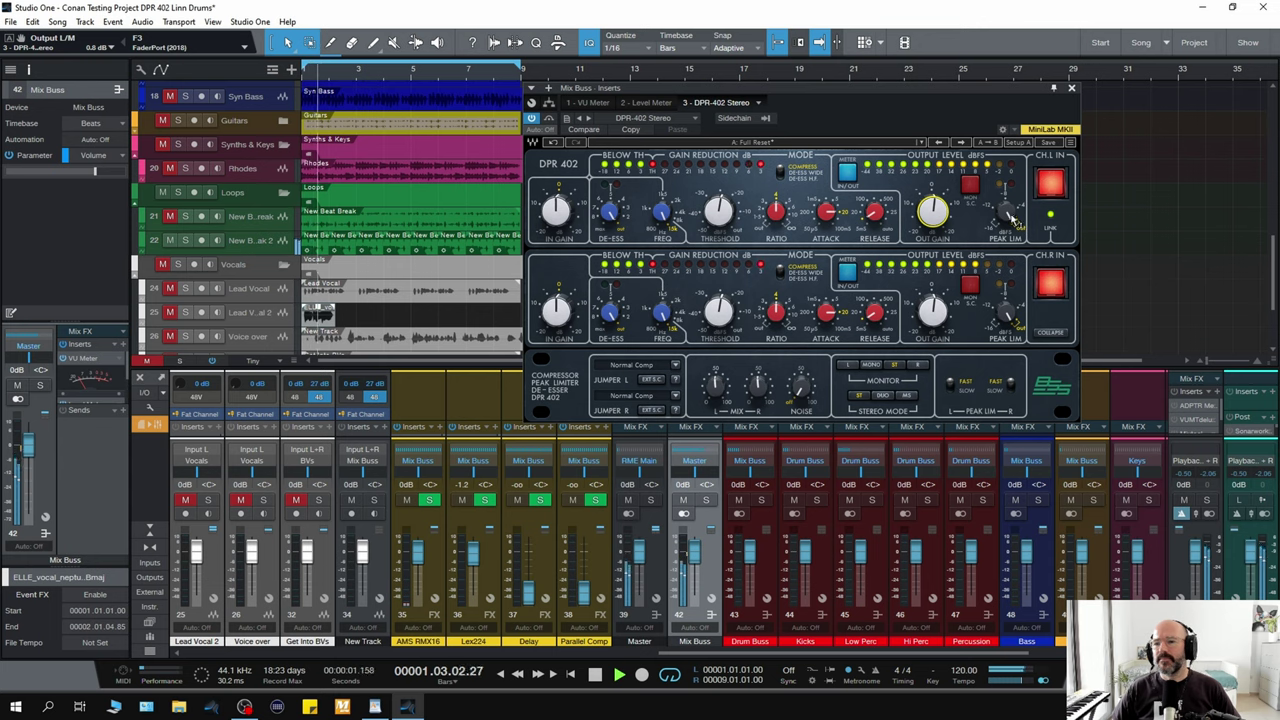
- Set the peak limiter to -5.6 dB, compare the result against bypass and stop playback
{"action": "scroll", "coordinate": [1006, 211], "scroll_direction": "down", "scroll_amount": 8}
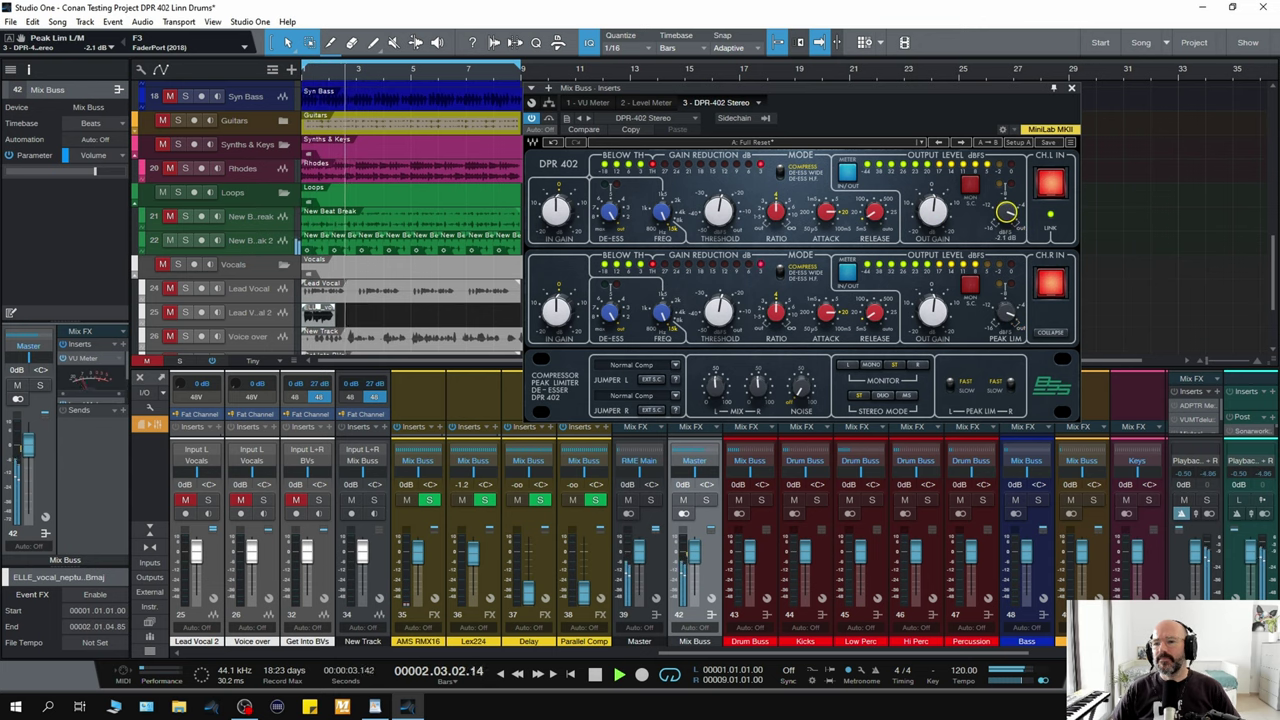
{"action": "scroll", "coordinate": [1006, 211], "scroll_direction": "down", "scroll_amount": 10}
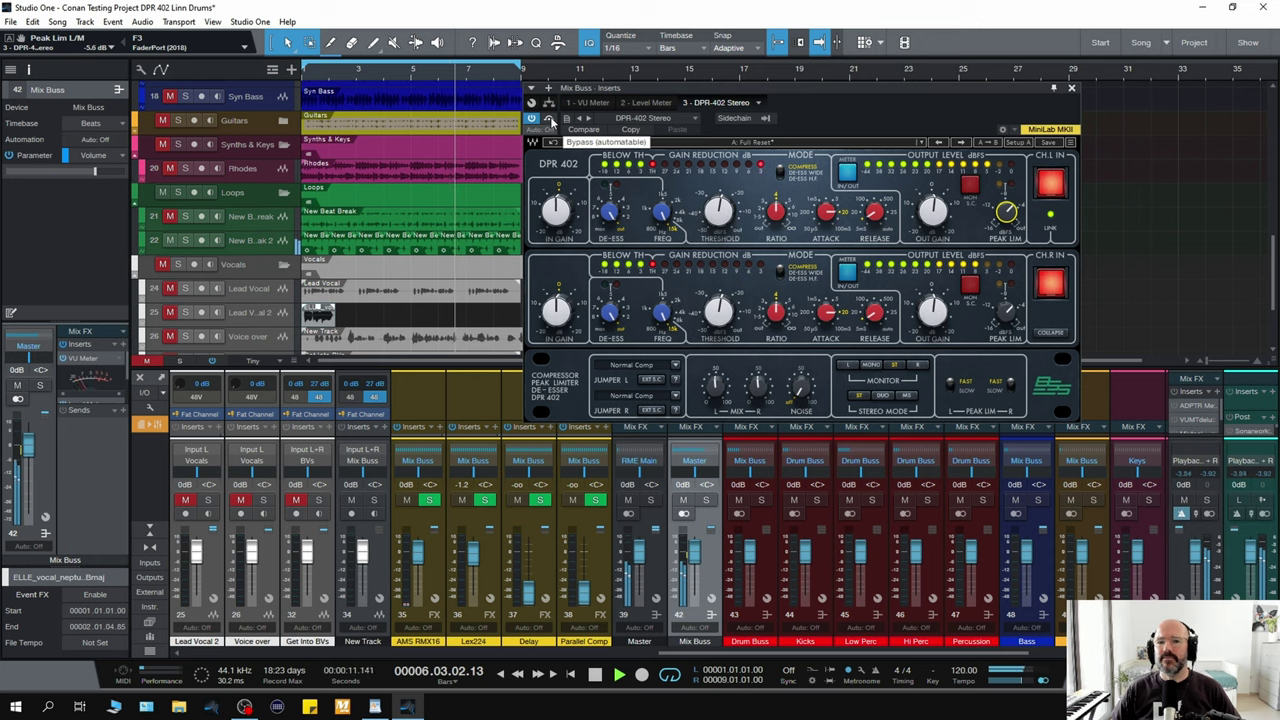
{"action": "left_click", "coordinate": [549, 119]}
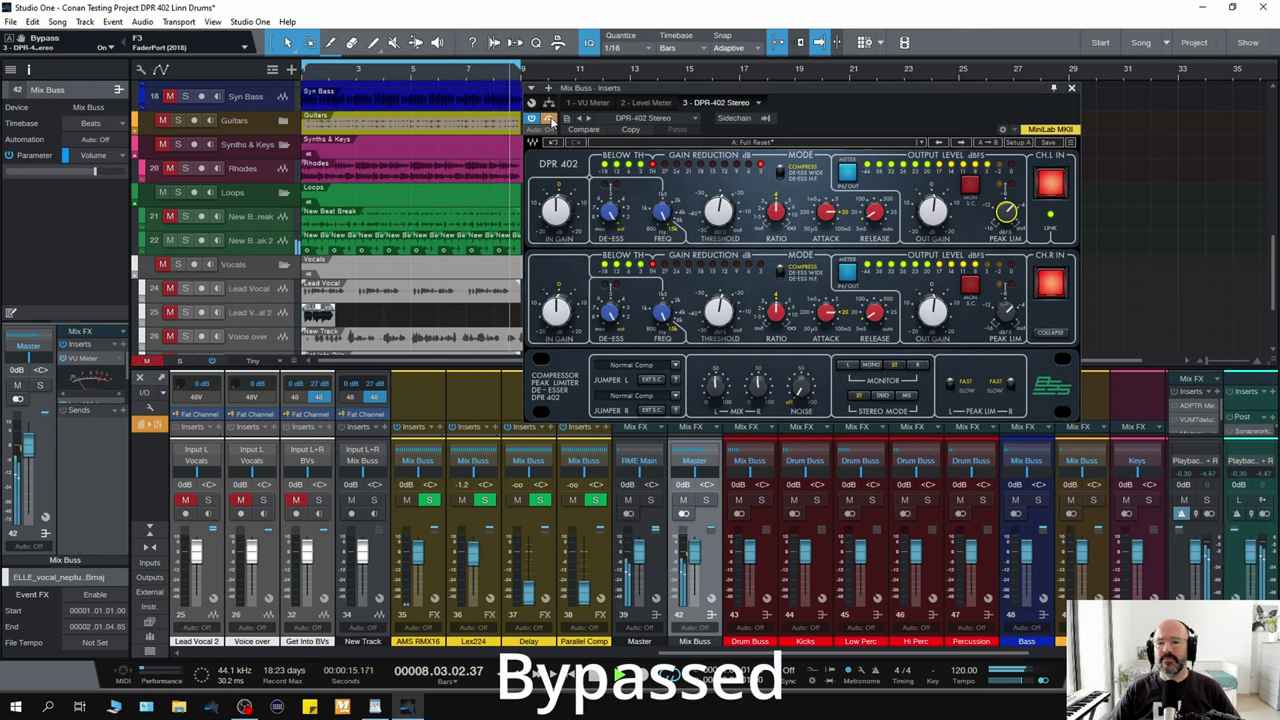
{"action": "left_click", "coordinate": [549, 119]}
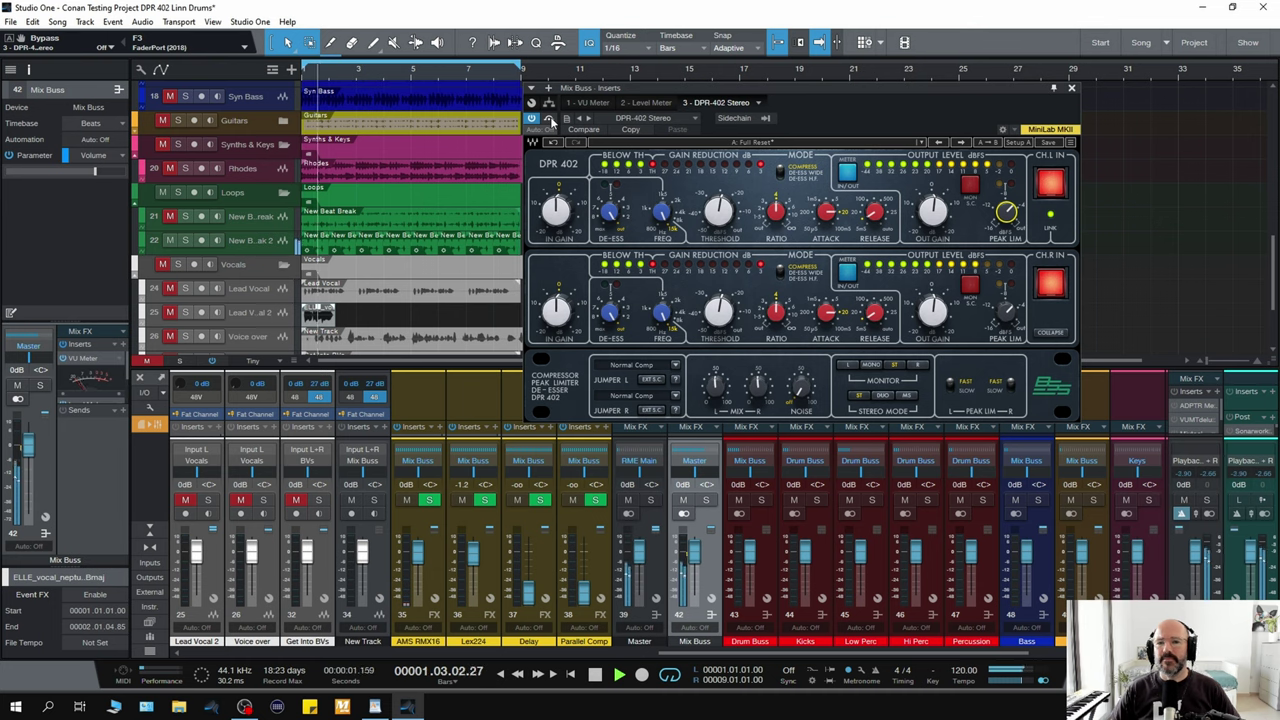
{"action": "key", "text": "space"}
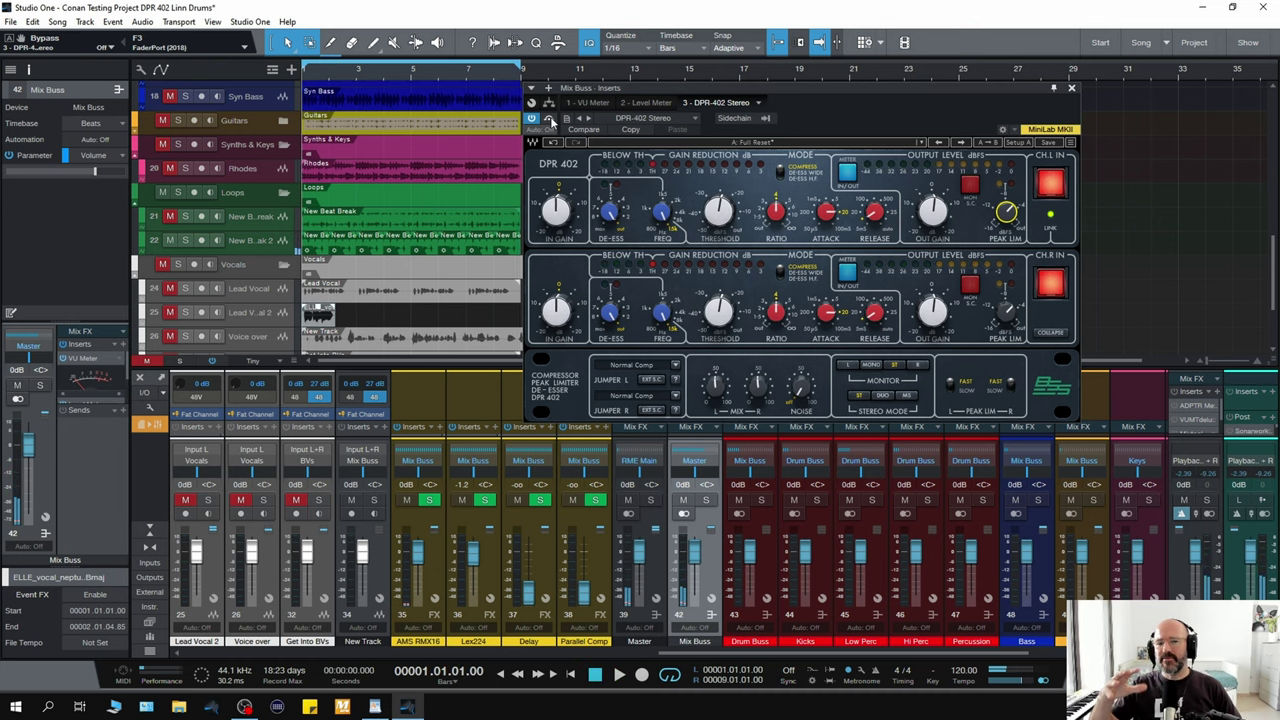
- Play the song section and compare the peak-limited mix with the bypassed signal, ending with playback stopped
{"action": "key", "text": "space"}
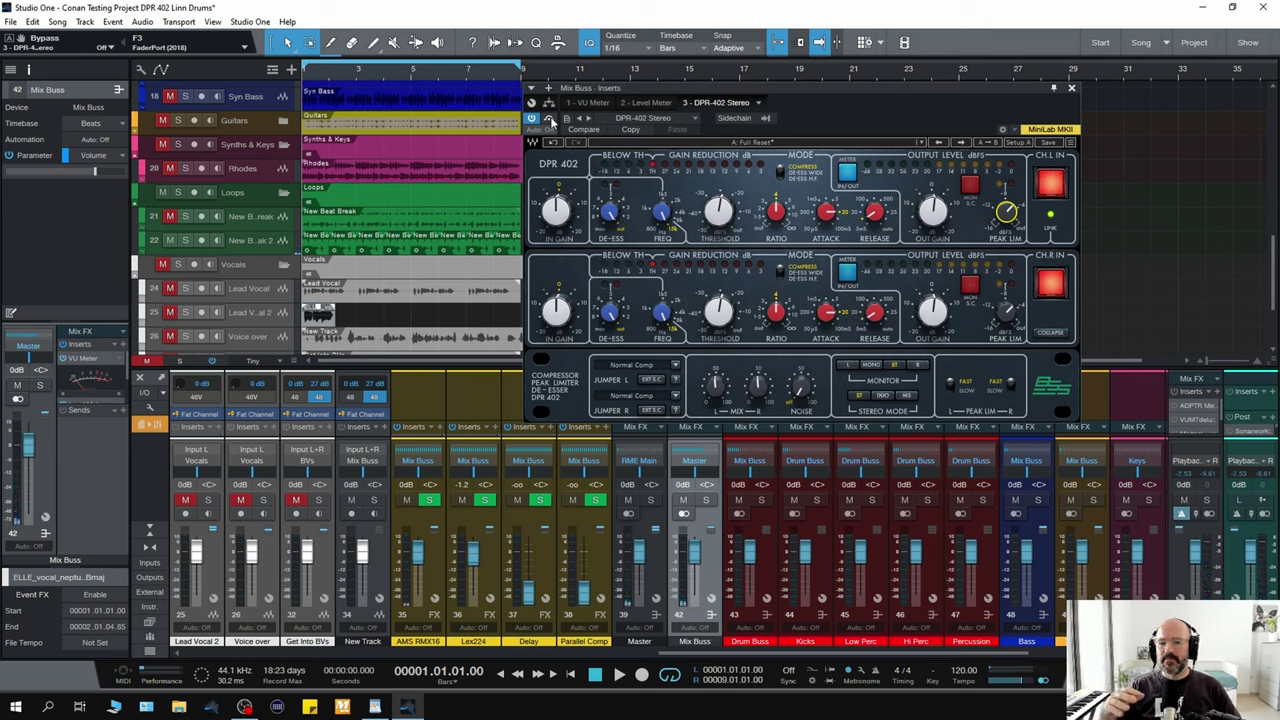
{"action": "key", "text": "space"}
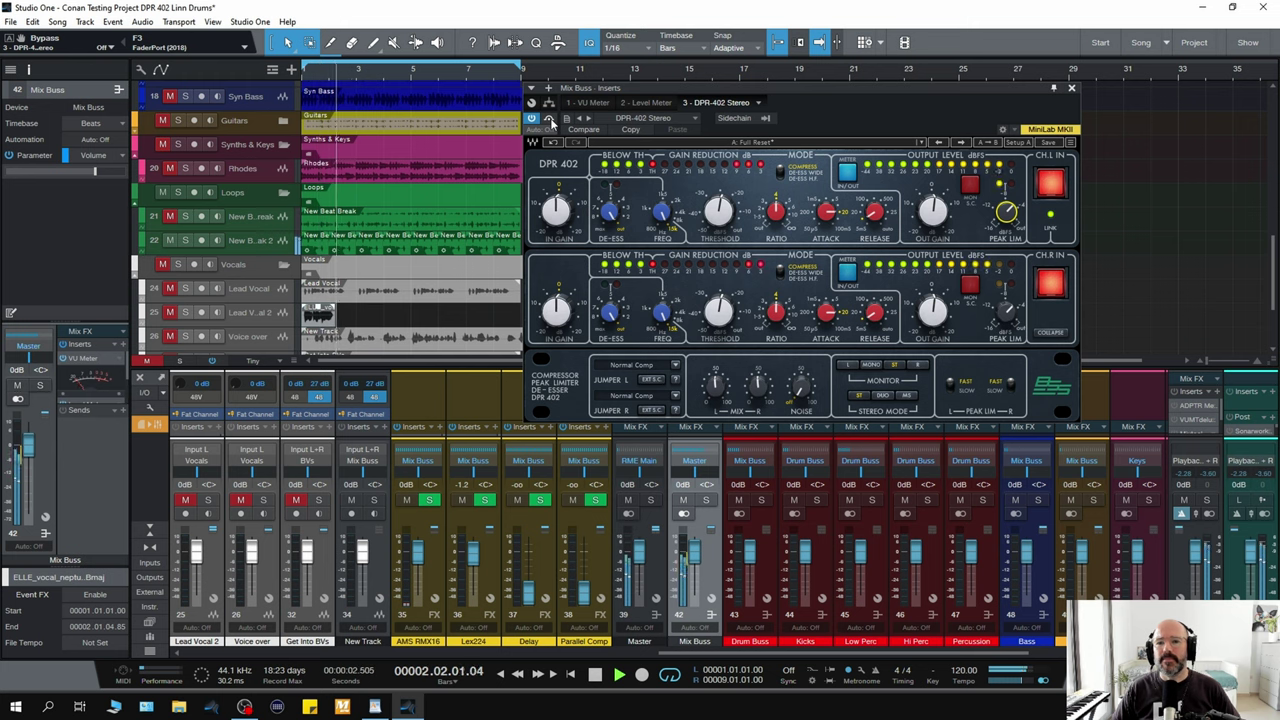
{"action": "left_click", "coordinate": [549, 118]}
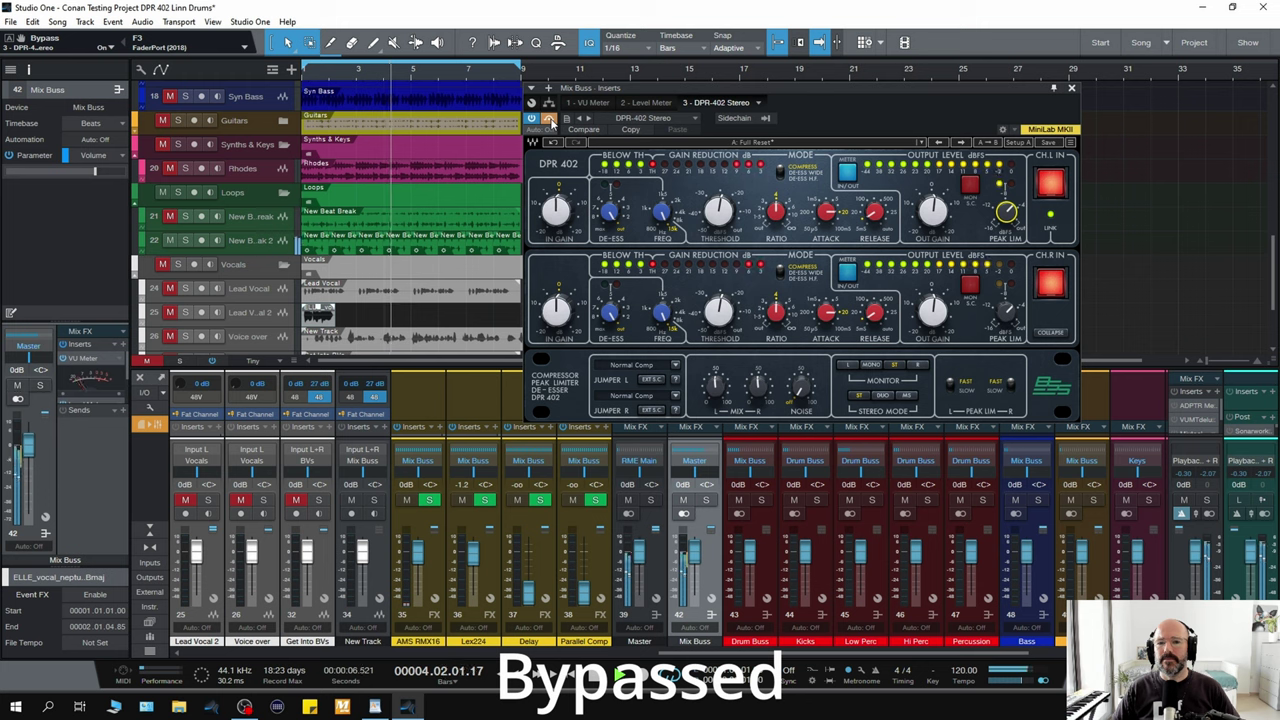
{"action": "left_click", "coordinate": [549, 118]}
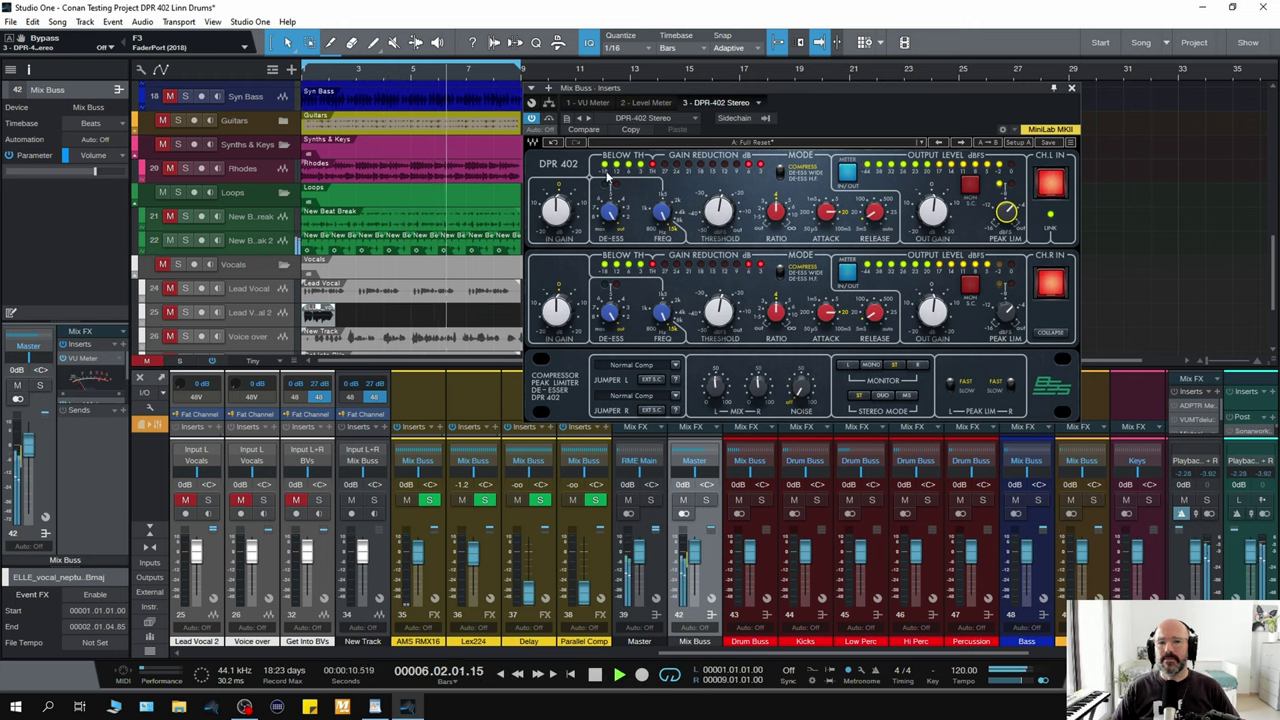
{"action": "key", "text": "space"}
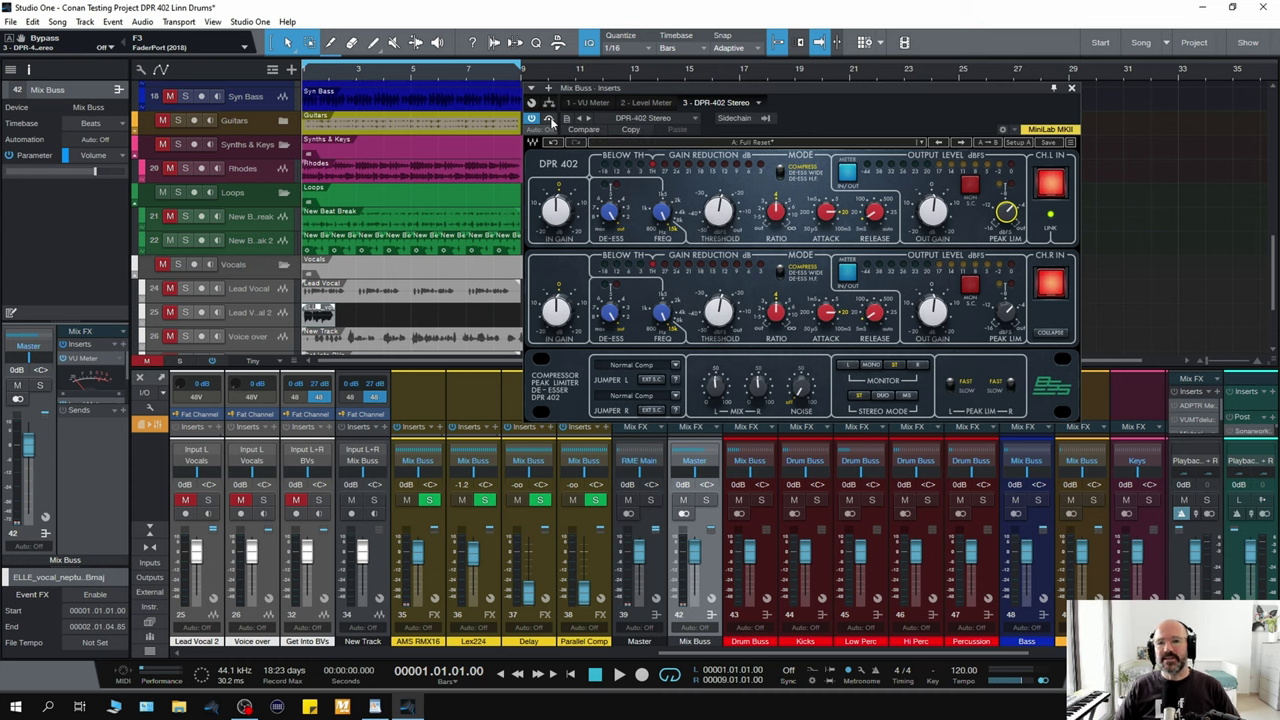
- Play the mix, set the wet/dry mix to 50% and compare the result against bypass
{"action": "key", "text": "space"}
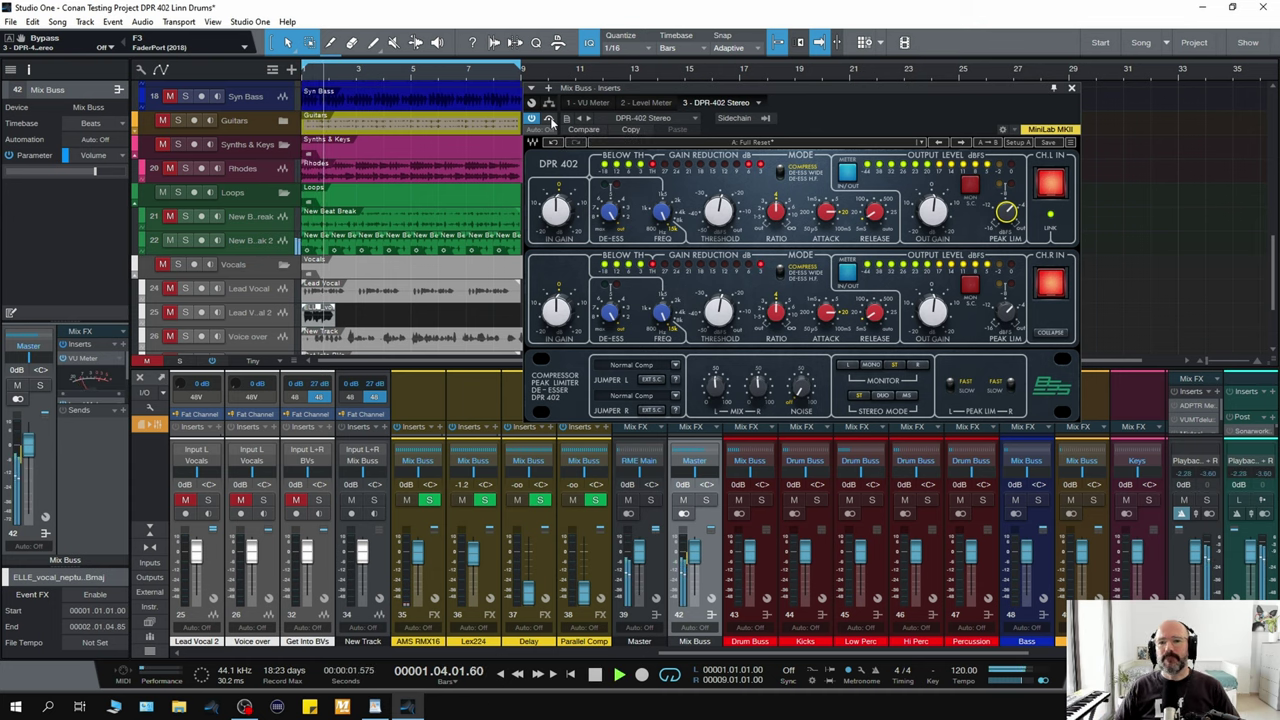
{"action": "left_click", "coordinate": [549, 118]}
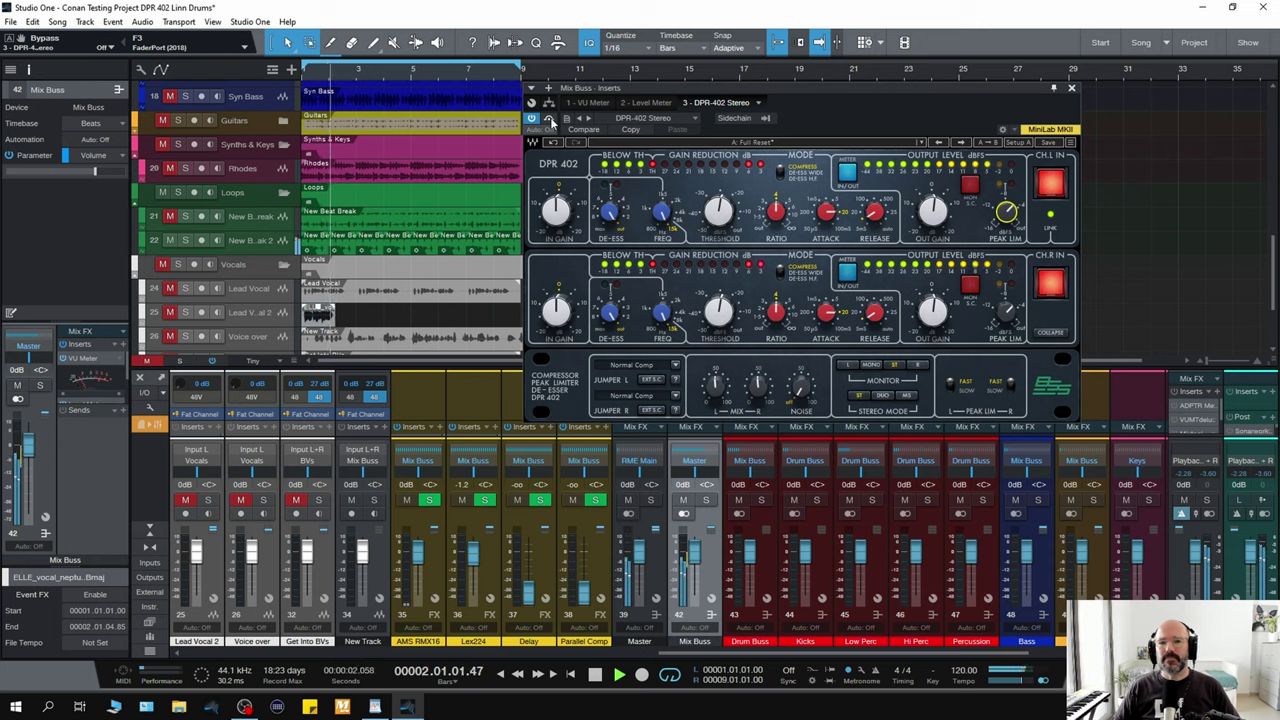
{"action": "left_click", "coordinate": [716, 388]}
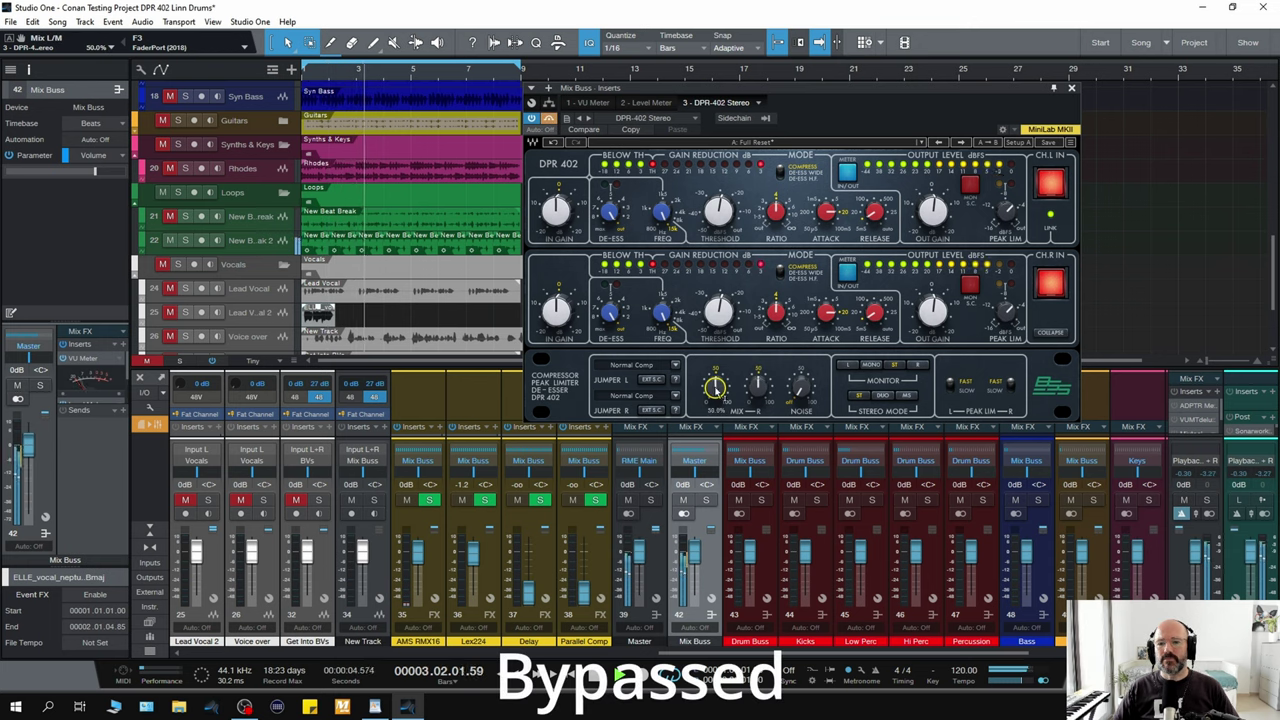
{"action": "left_click", "coordinate": [549, 118]}
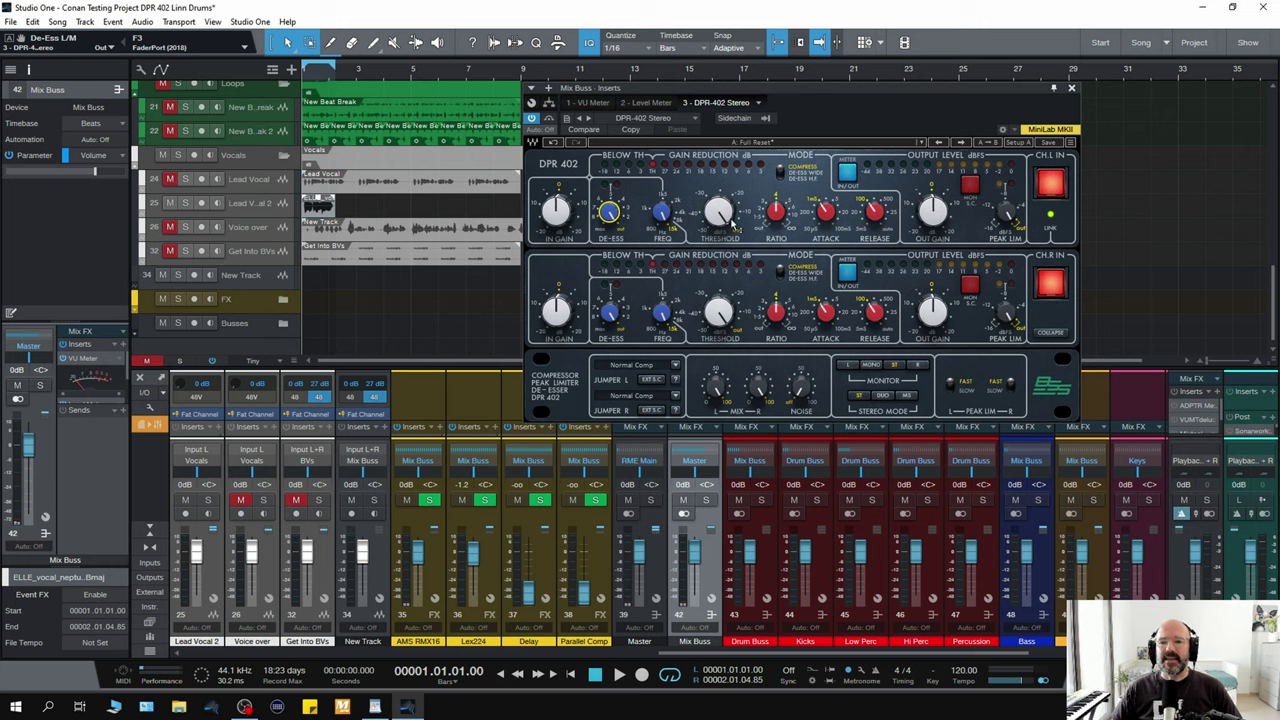
- During vocal playback, set the de-ess amount to 3.5, the release to 20 ms and the threshold to about -27.9 dB
{"action": "key", "text": "space"}
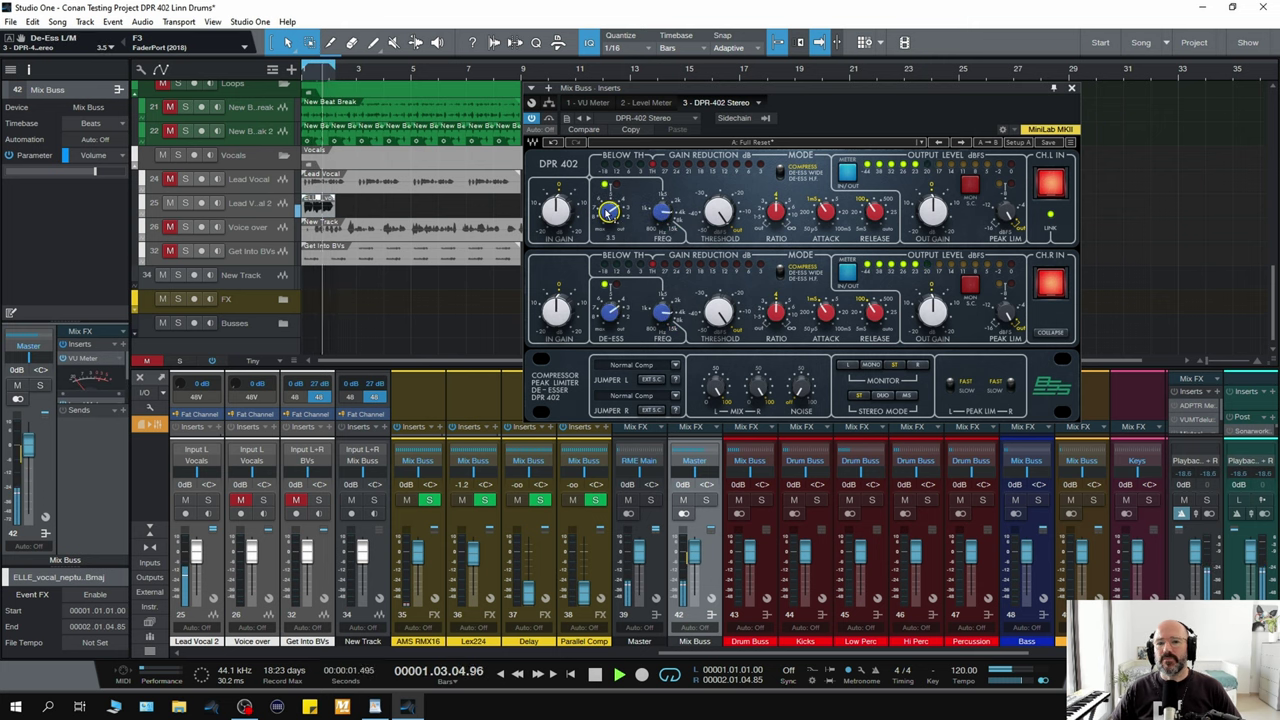
{"action": "left_click", "coordinate": [549, 119]}
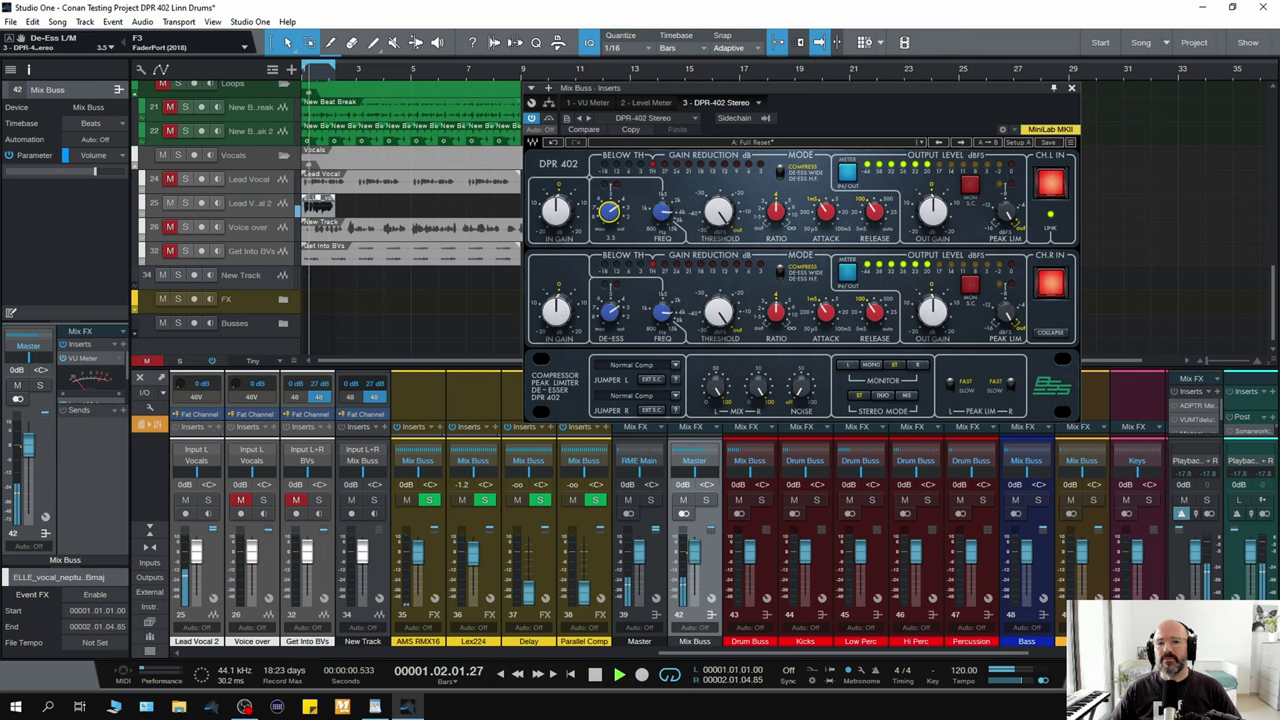
{"action": "left_click_drag", "start_coordinate": [718, 212], "coordinate": [718, 220]}
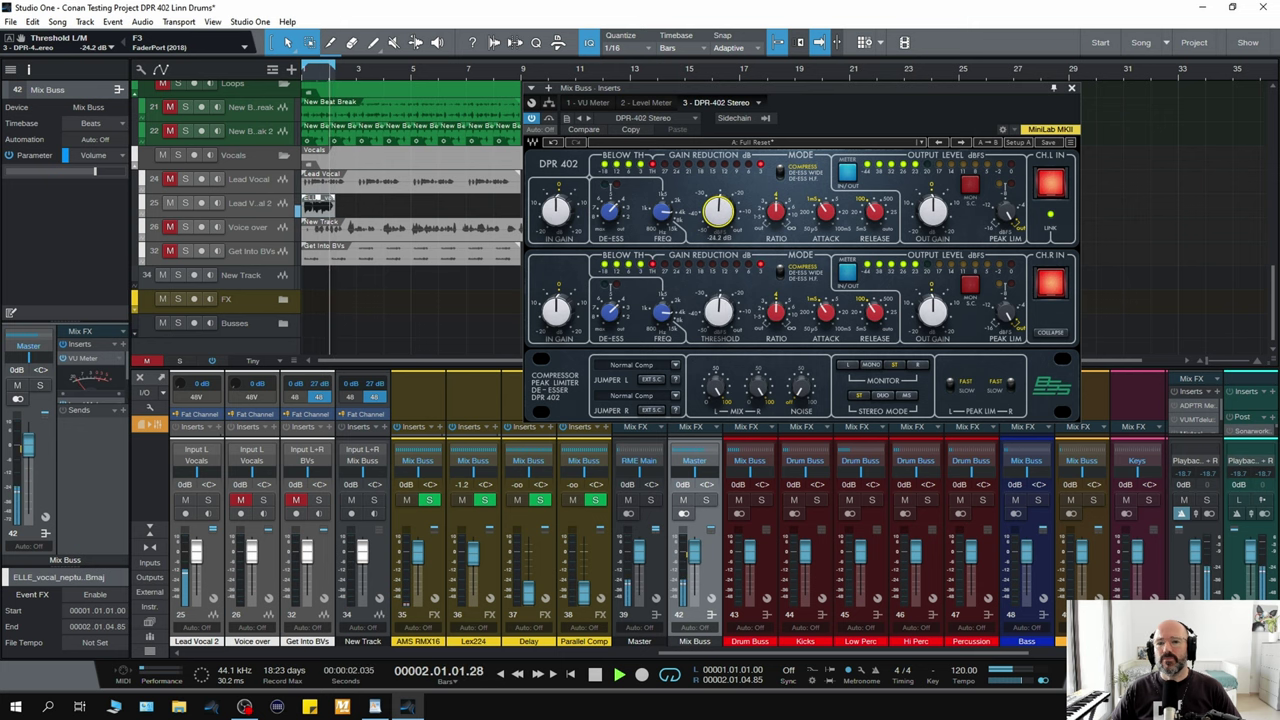
{"action": "left_click_drag", "start_coordinate": [826, 213], "coordinate": [874, 208]}
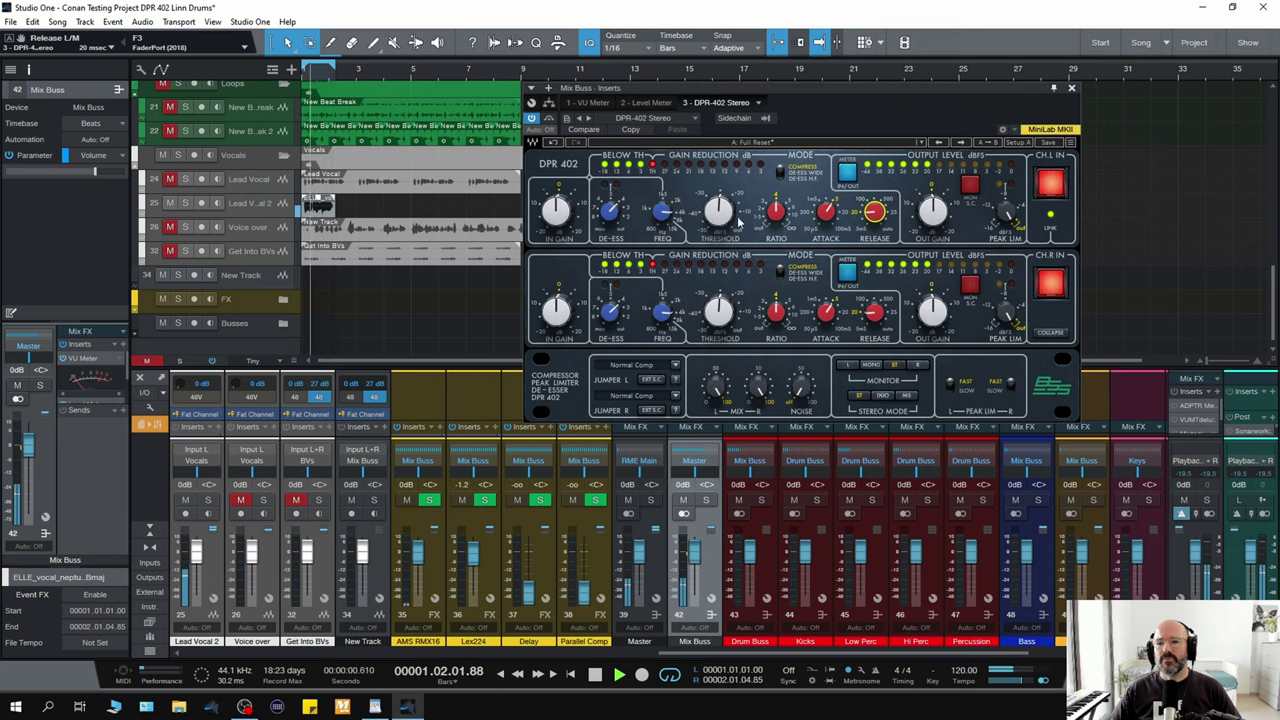
{"action": "left_click_drag", "start_coordinate": [718, 210], "coordinate": [718, 218]}
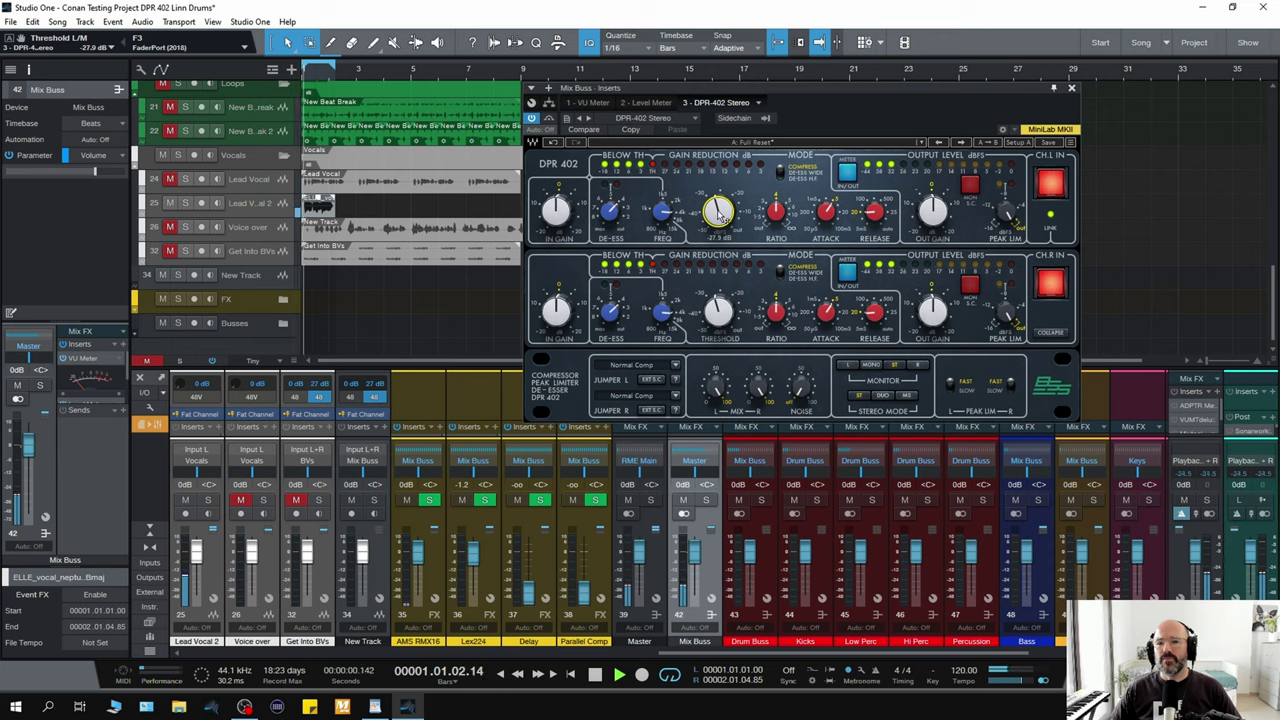
- Raise the output gain to 1.1 dB, comparing the de-essed vocal against bypass, and stop playback
{"action": "left_click", "coordinate": [549, 118]}
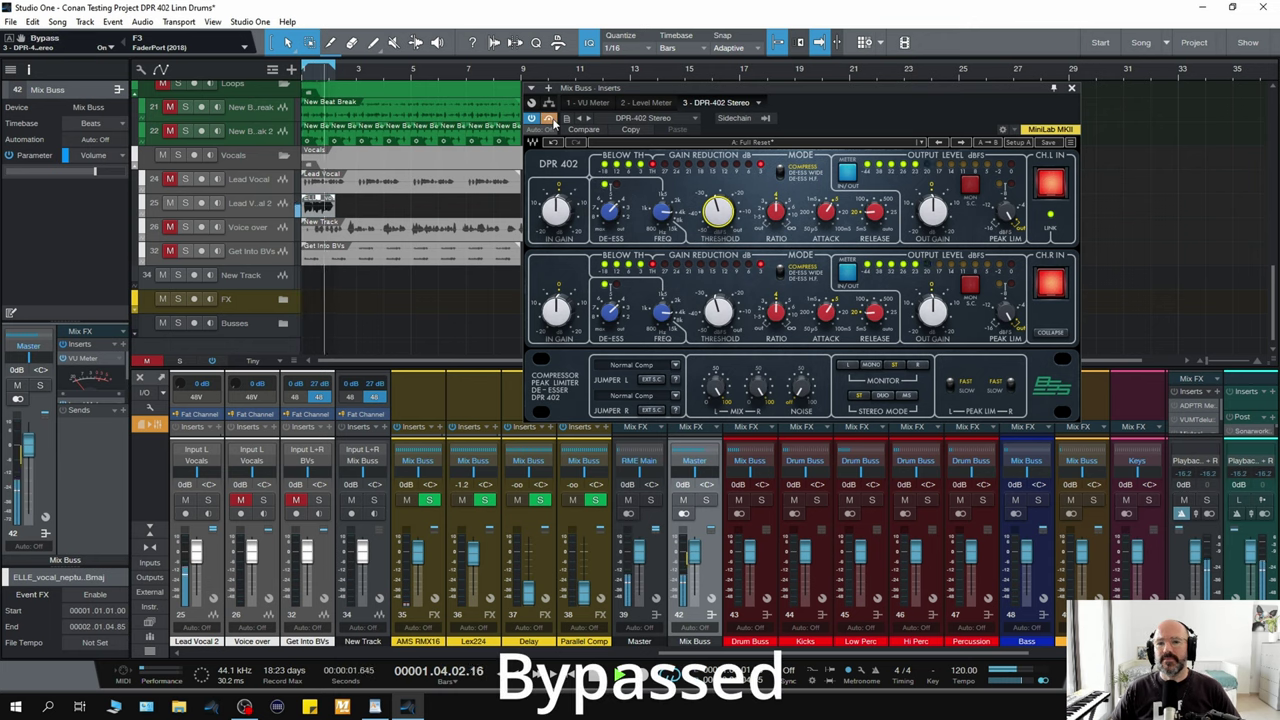
{"action": "left_click", "coordinate": [549, 118]}
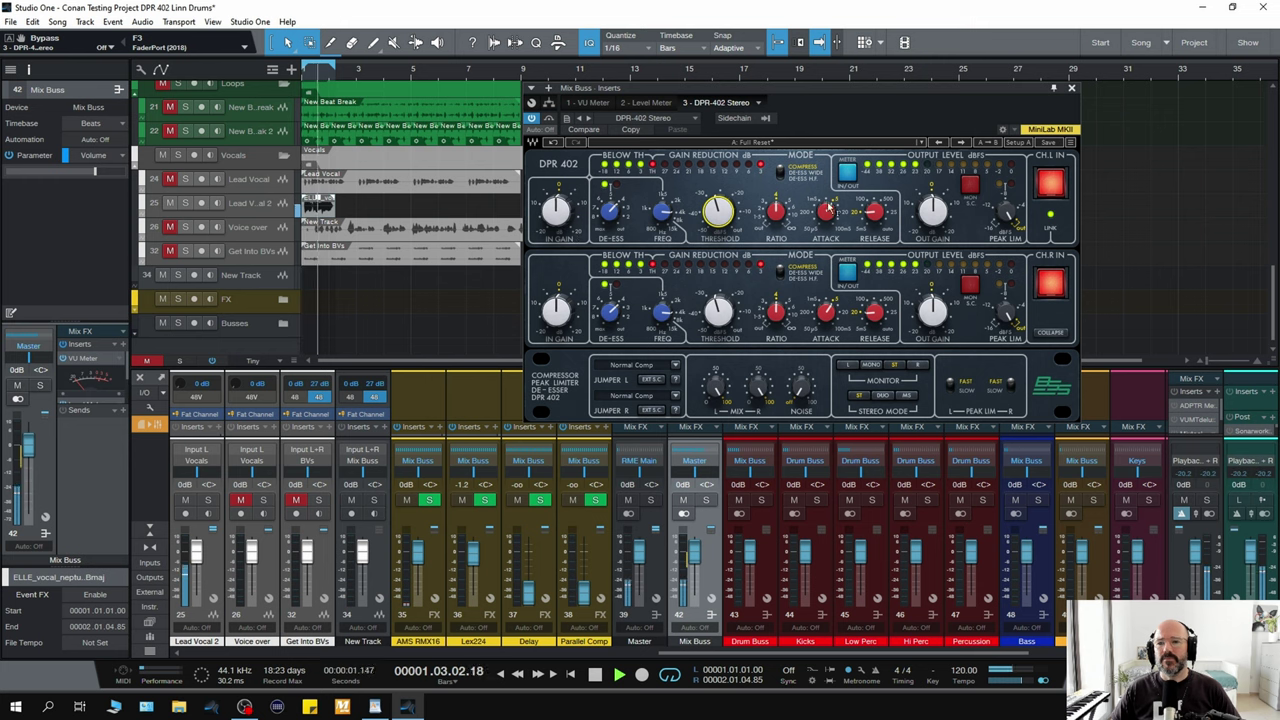
{"action": "left_click_drag", "start_coordinate": [932, 210], "coordinate": [932, 205]}
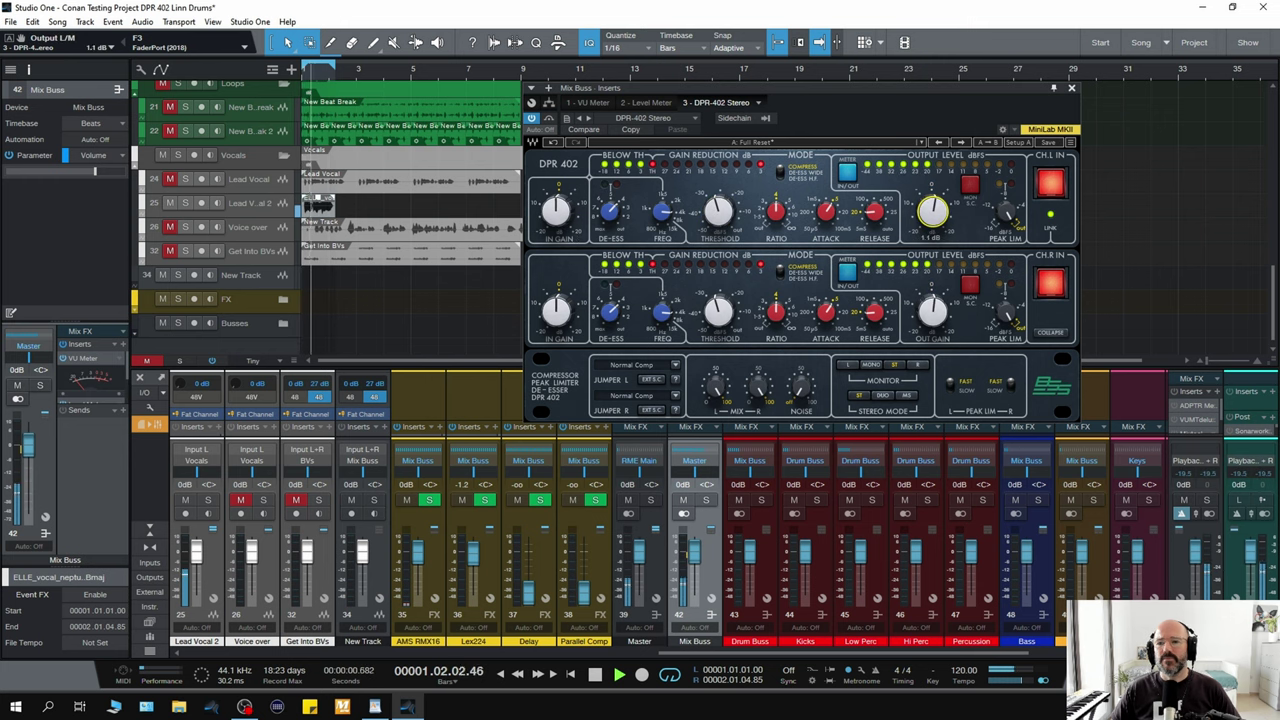
{"action": "left_click", "coordinate": [549, 118]}
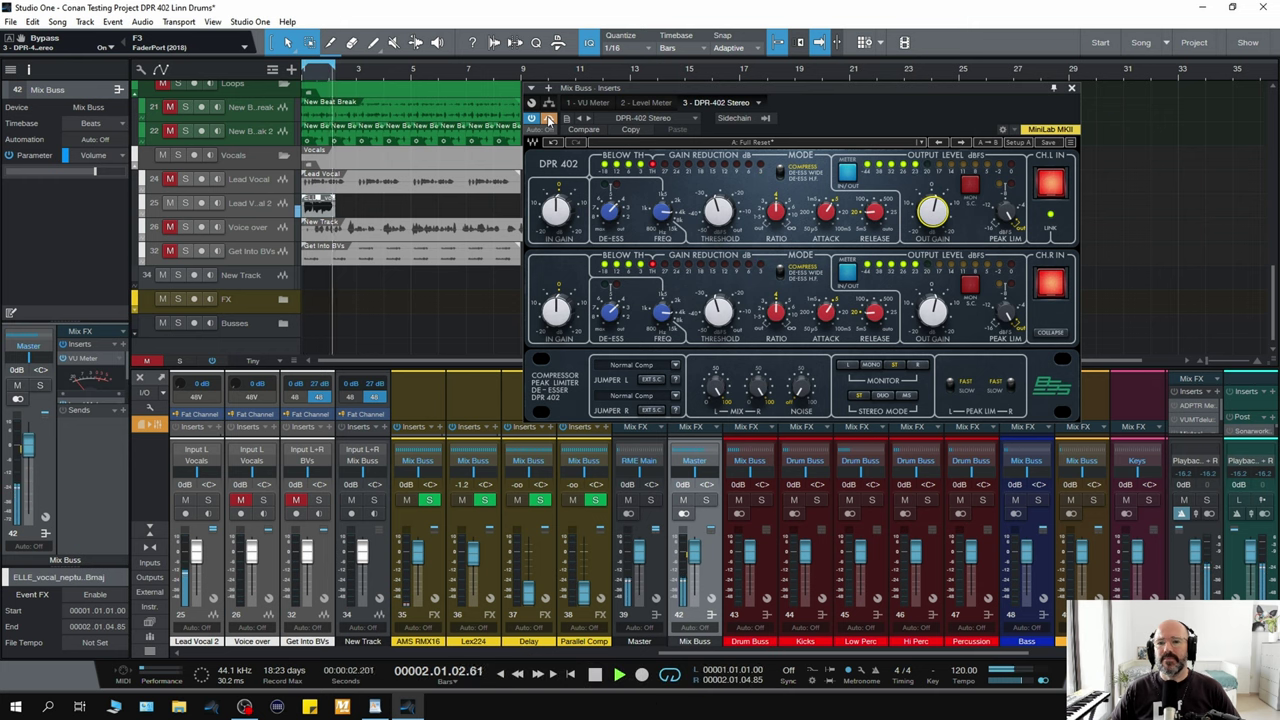
{"action": "left_click", "coordinate": [549, 118]}
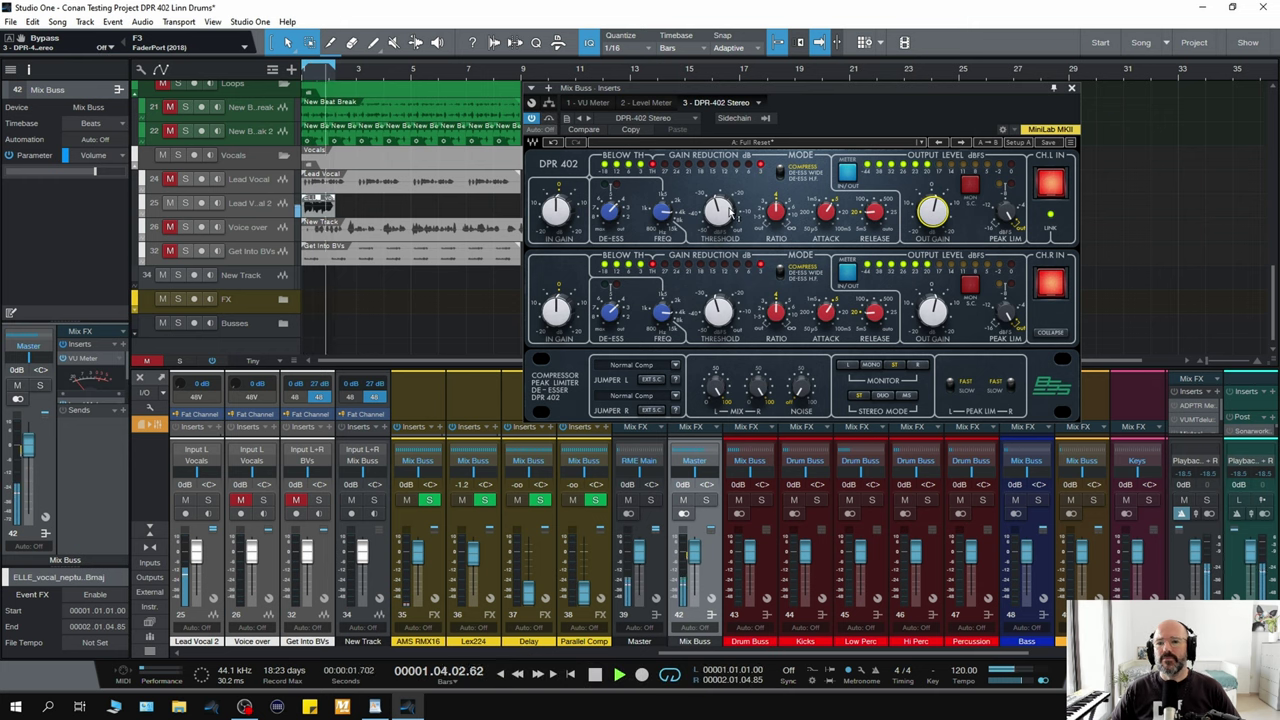
{"action": "key", "text": "space"}
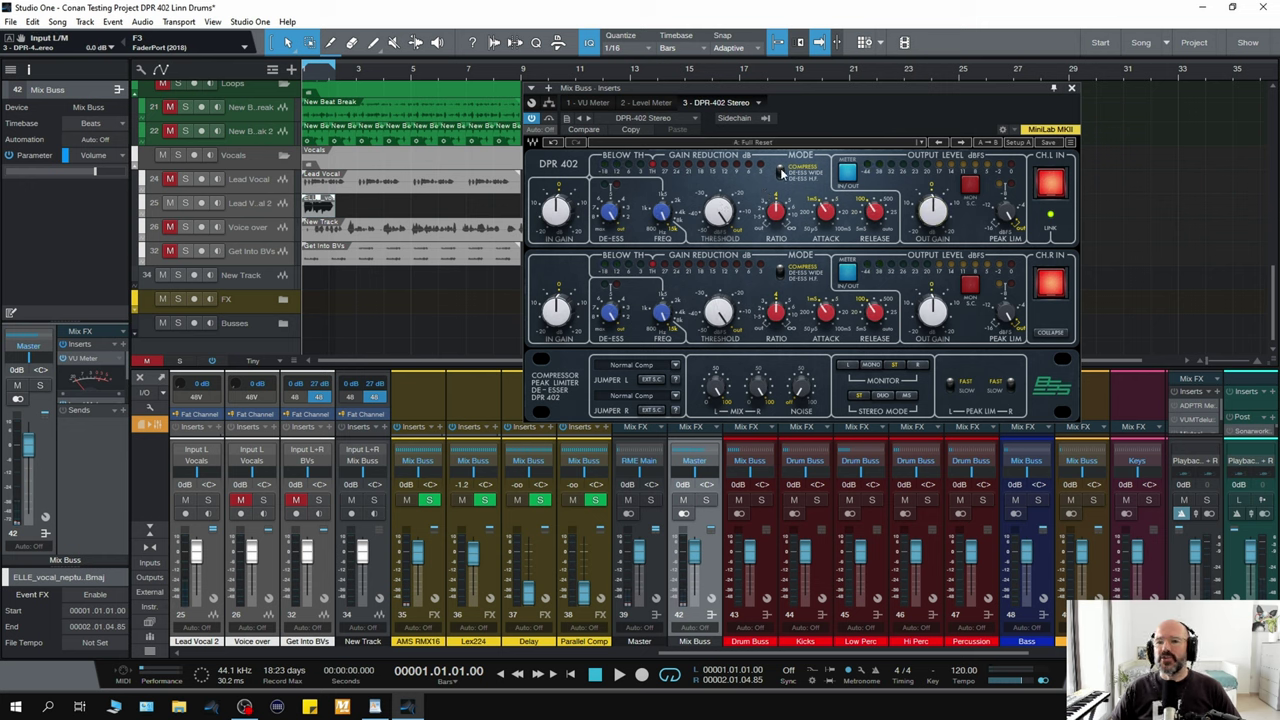
- Switch to De-Ess Wide mode, tune its frequency while monitoring the sidechain, and set the release to about 10 ms and threshold to about -32.6 dB
{"action": "left_click", "coordinate": [781, 171]}
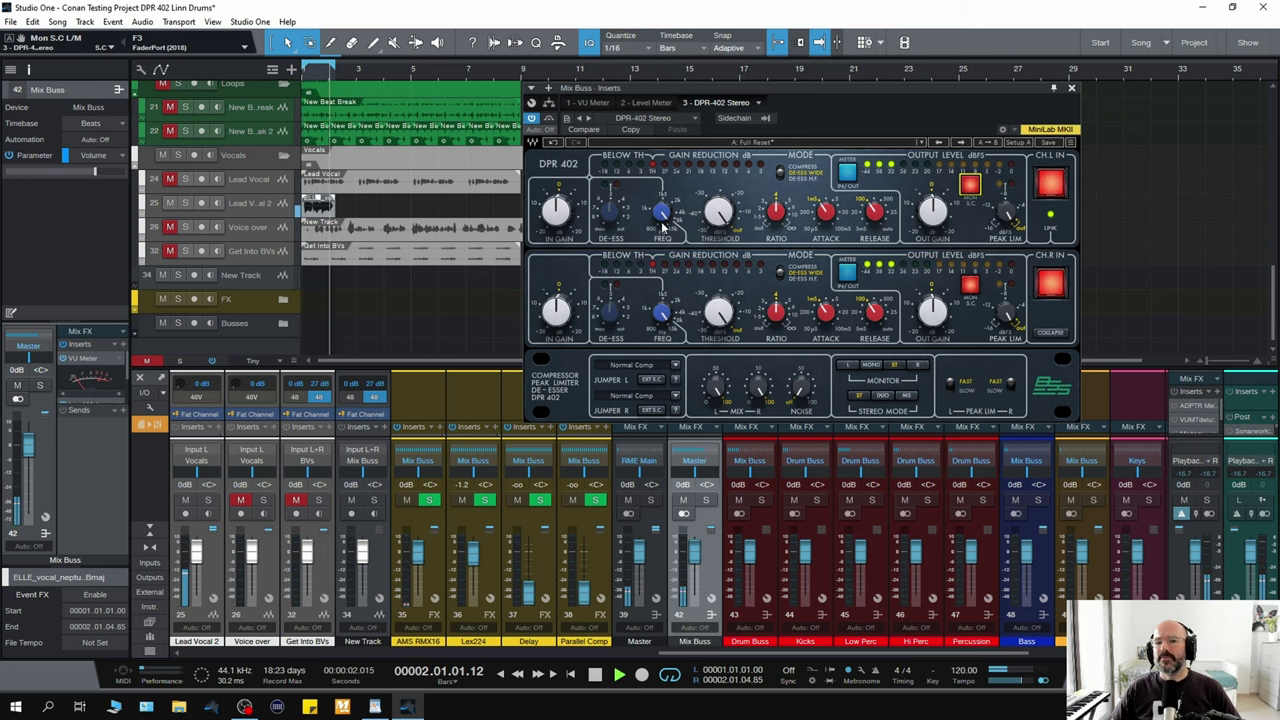
{"action": "left_click_drag", "start_coordinate": [662, 228], "coordinate": [718, 255]}
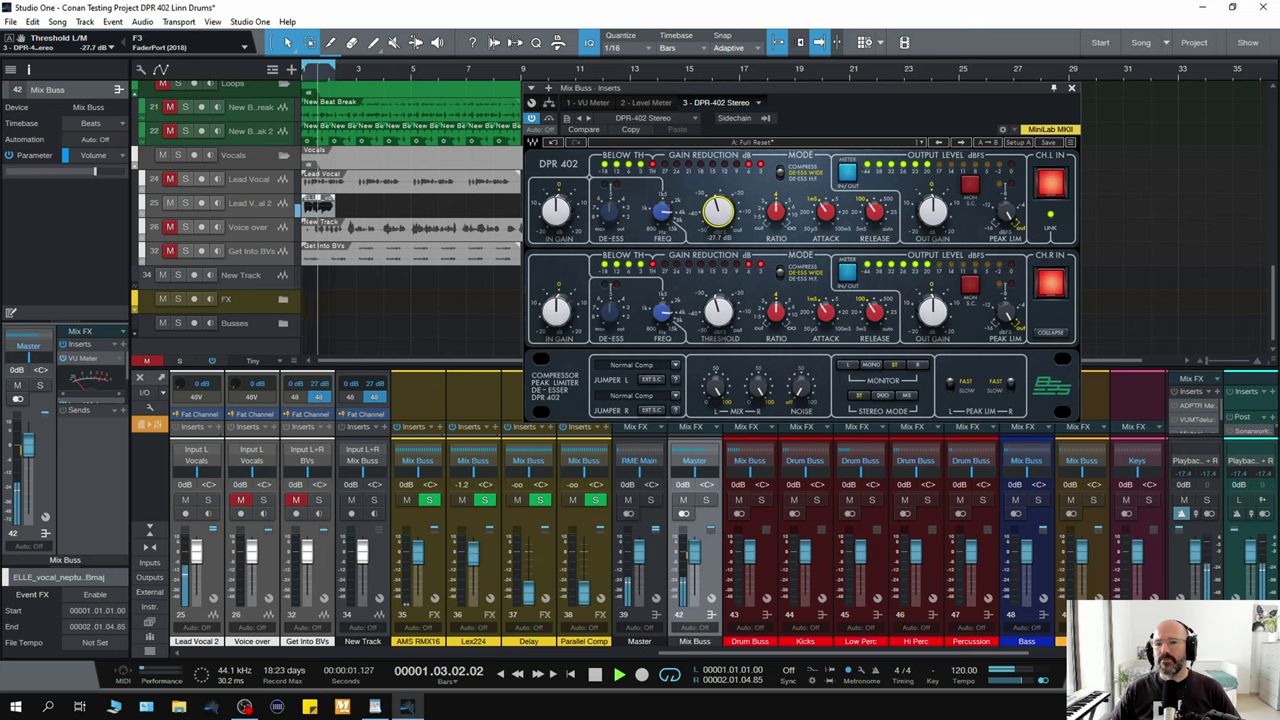
{"action": "left_click", "coordinate": [825, 211]}
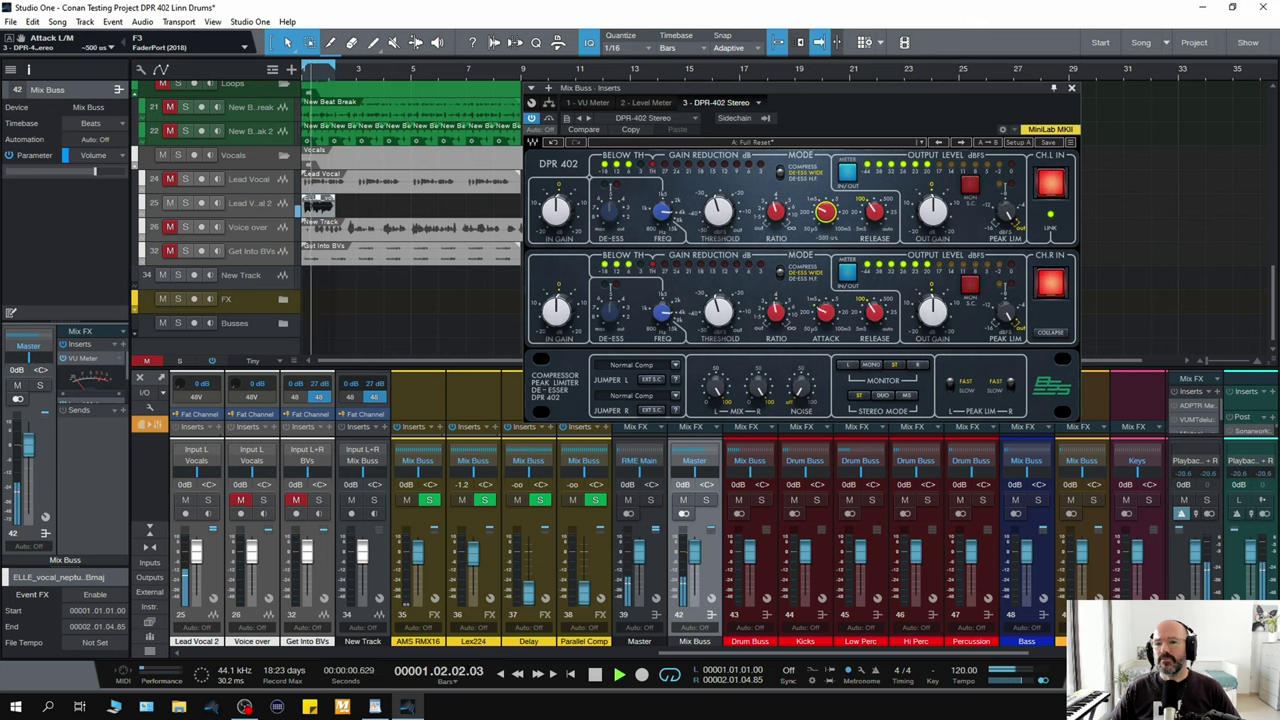
{"action": "left_click_drag", "start_coordinate": [825, 211], "coordinate": [875, 217]}
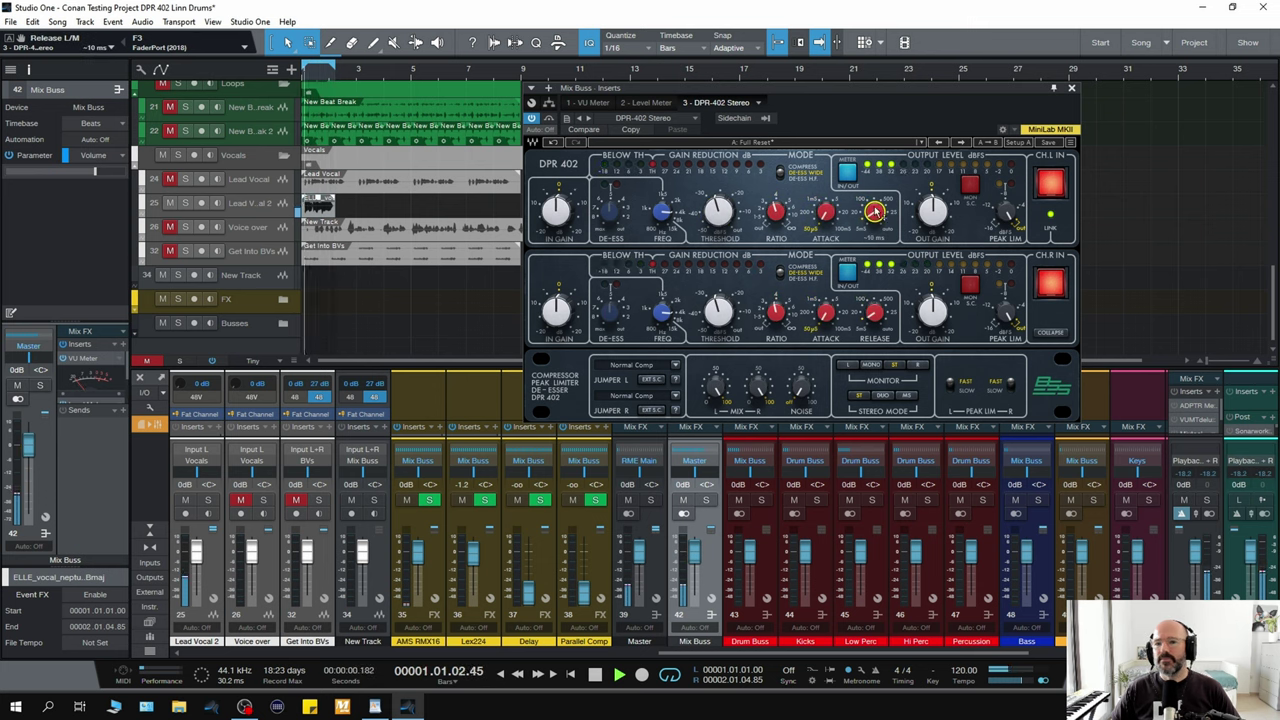
{"action": "left_click_drag", "start_coordinate": [718, 211], "coordinate": [718, 220]}
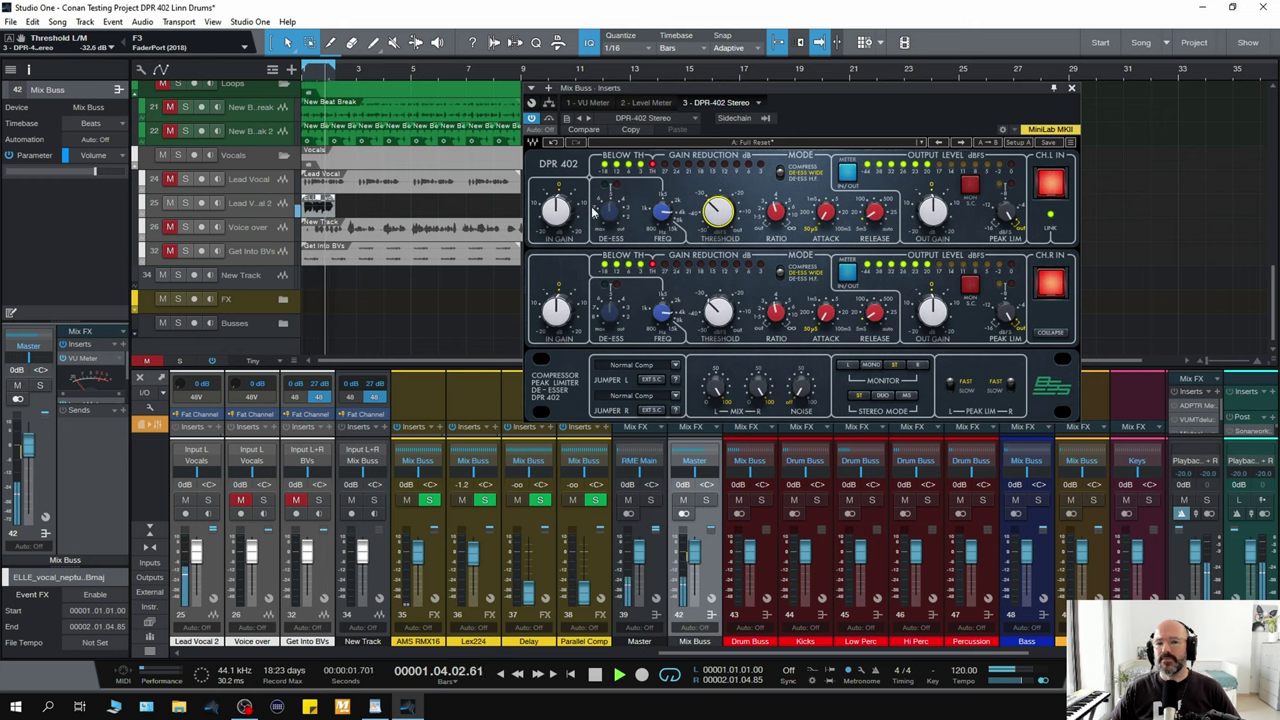
- Set the output gain to about 1.0 dB and compare the wide de-essing against bypass
{"action": "left_click_drag", "start_coordinate": [932, 210], "coordinate": [932, 211]}
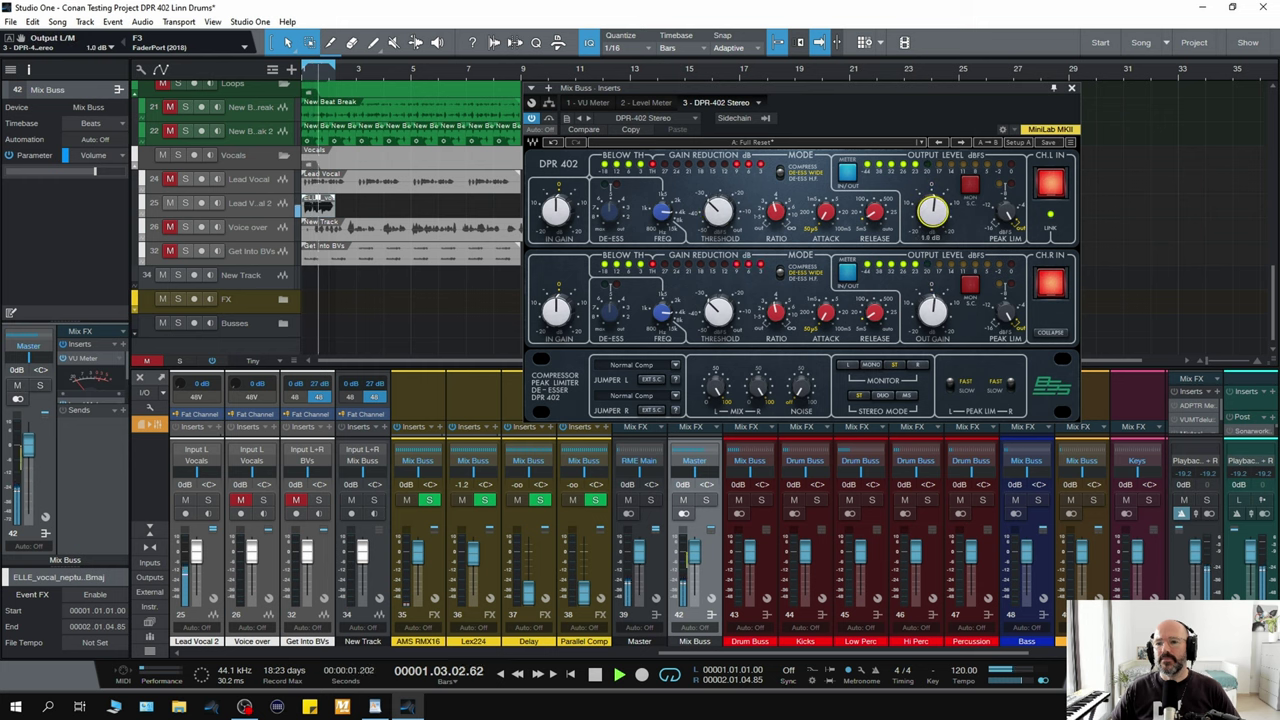
{"action": "left_click", "coordinate": [550, 118]}
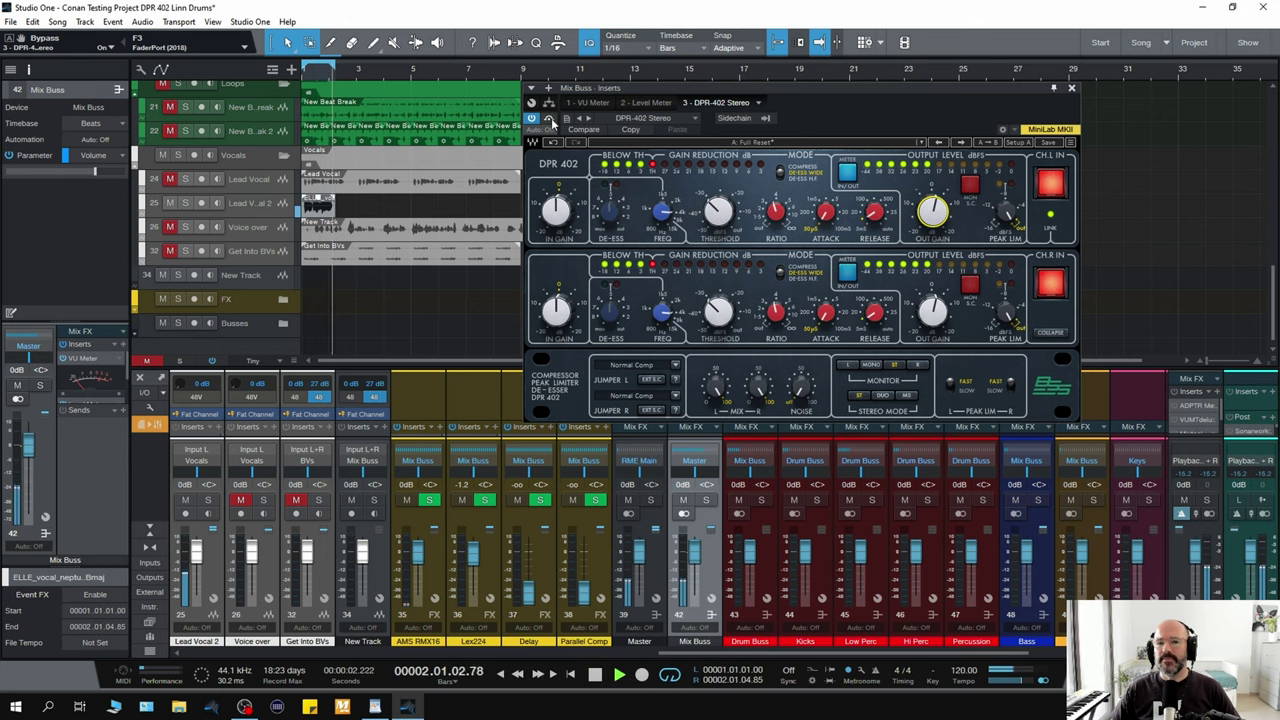
{"action": "left_click", "coordinate": [552, 120]}
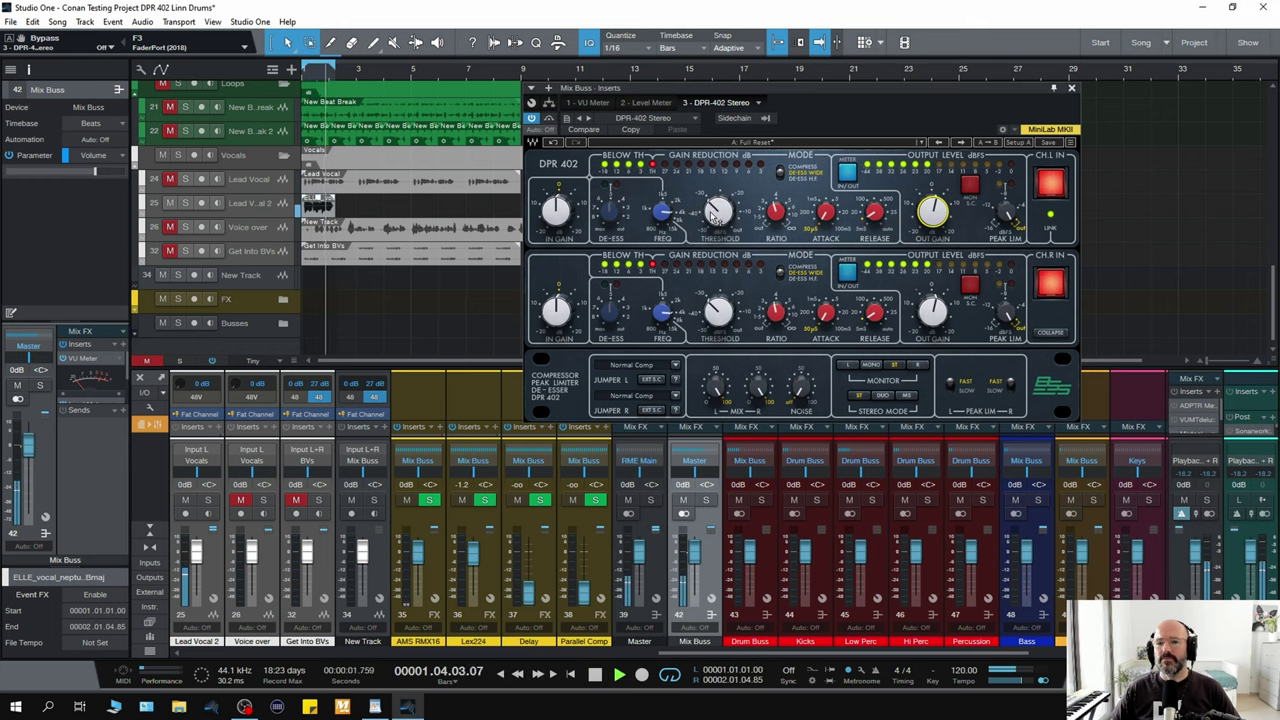
- Lower the threshold to about -33.7 dB, compare the wide de-essing against bypass and stop playback
{"action": "left_click_drag", "start_coordinate": [718, 210], "coordinate": [718, 231]}
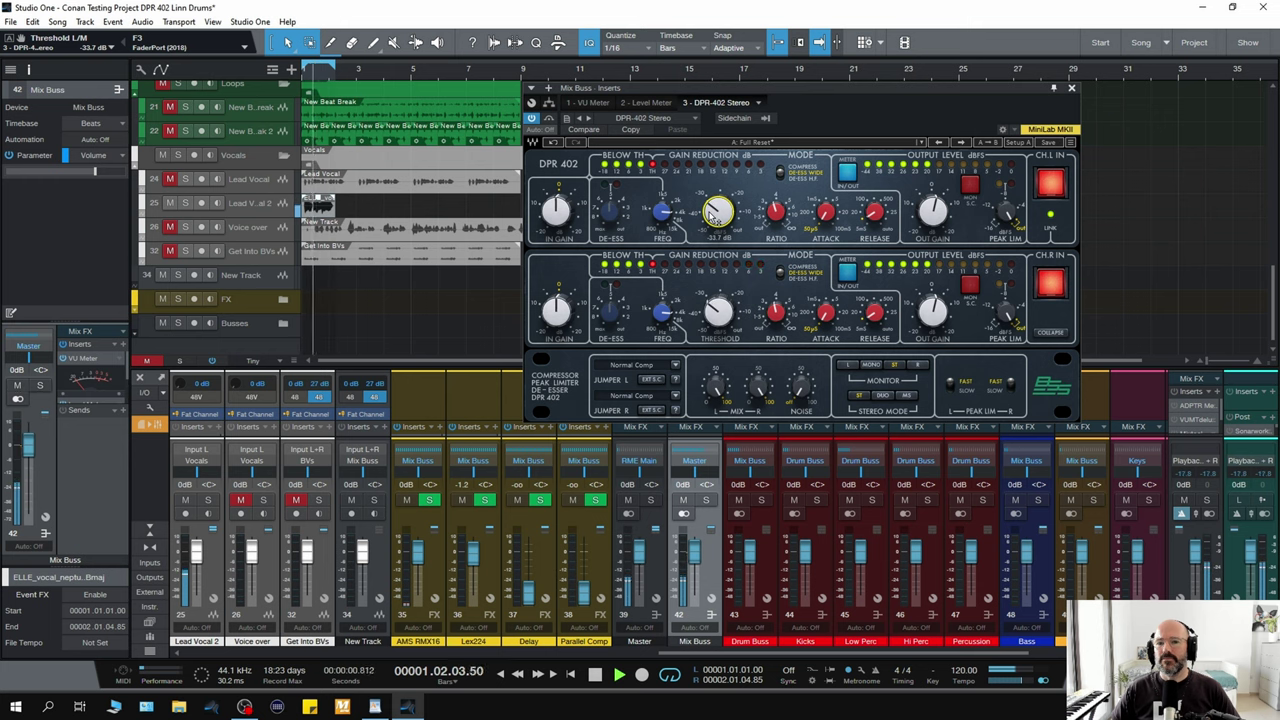
{"action": "left_click", "coordinate": [549, 119]}
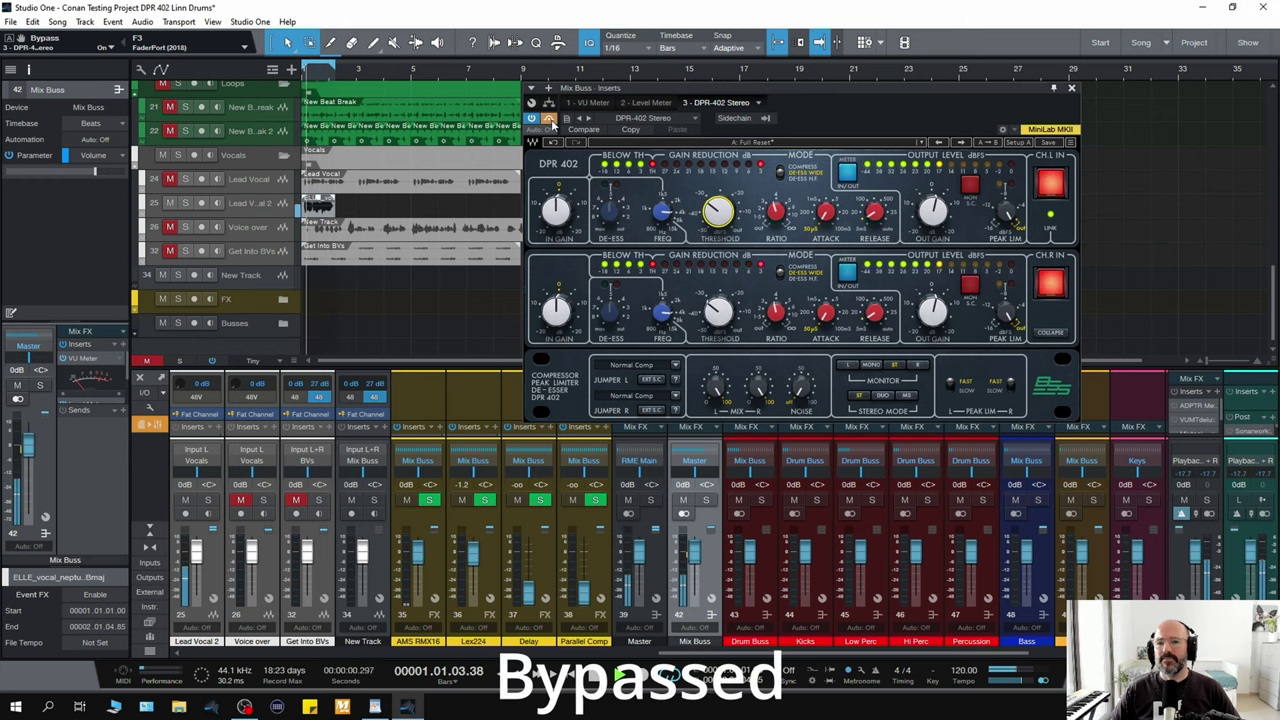
{"action": "left_click", "coordinate": [549, 119]}
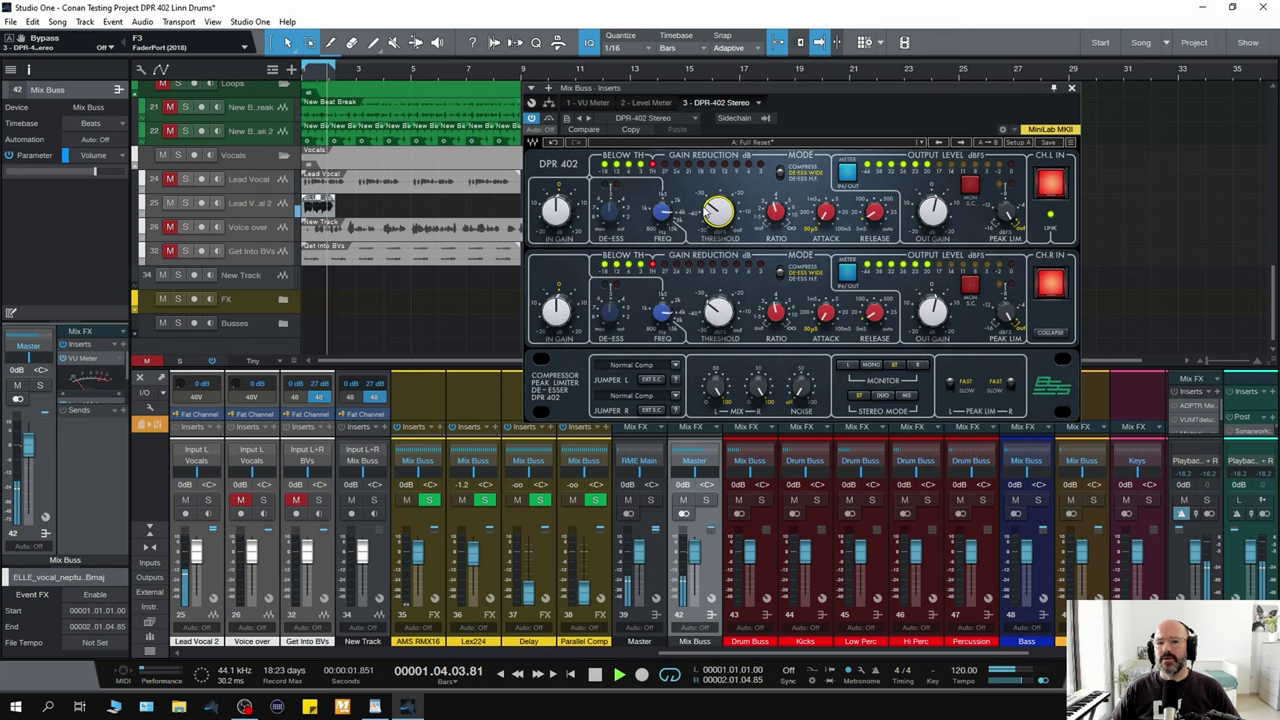
{"action": "key", "text": "space"}
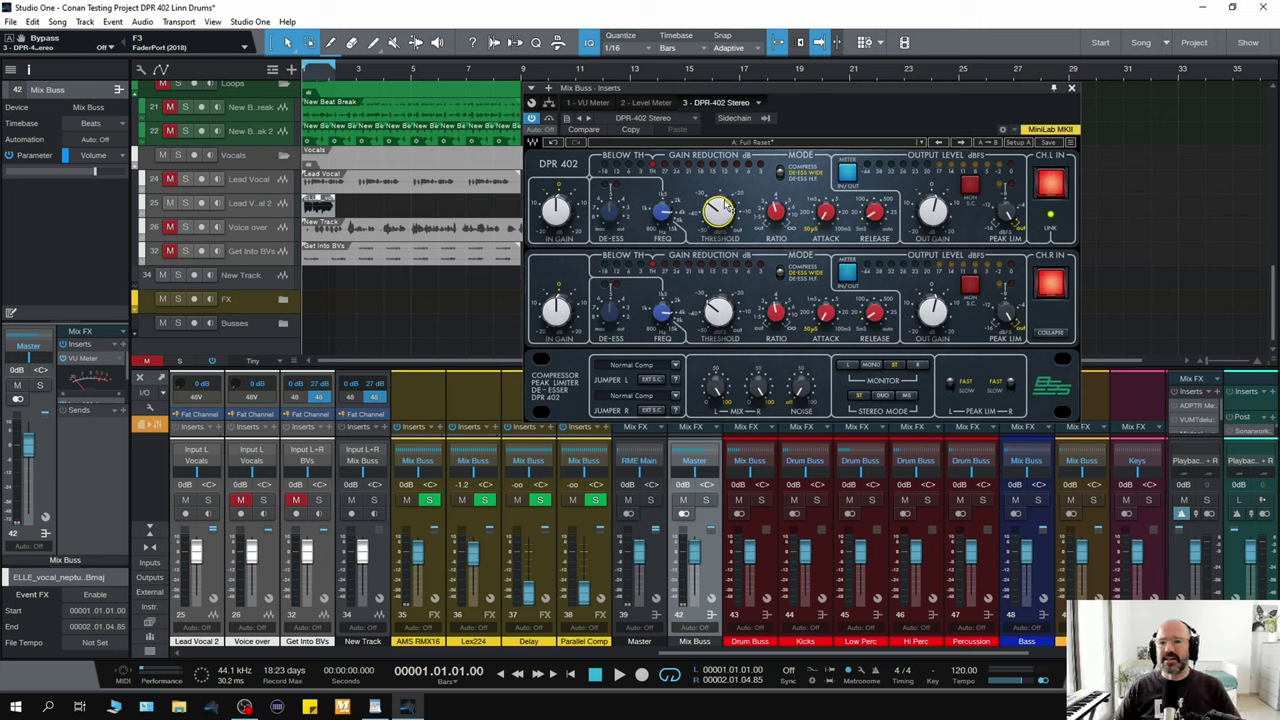
- Set the threshold to about -31.4 dB and reduce the wet/dry mix to about 96%
{"action": "left_click_drag", "start_coordinate": [726, 208], "coordinate": [715, 215]}
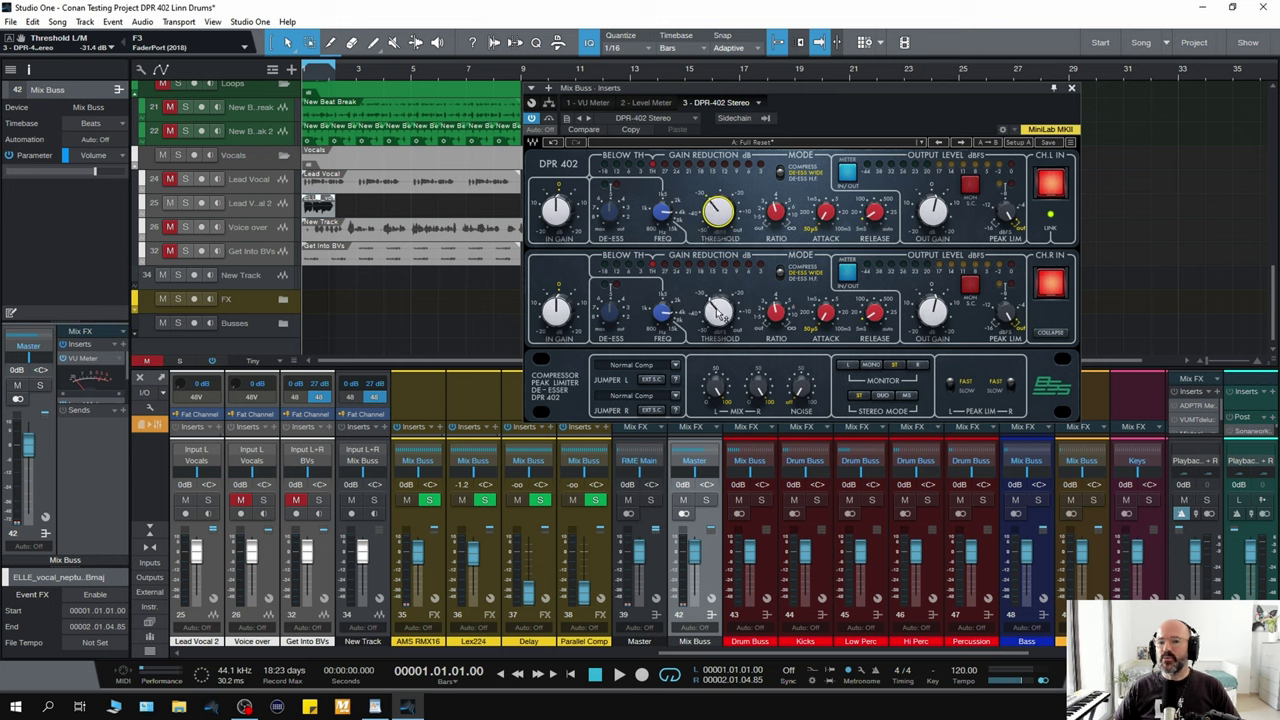
{"action": "left_click", "coordinate": [716, 390]}
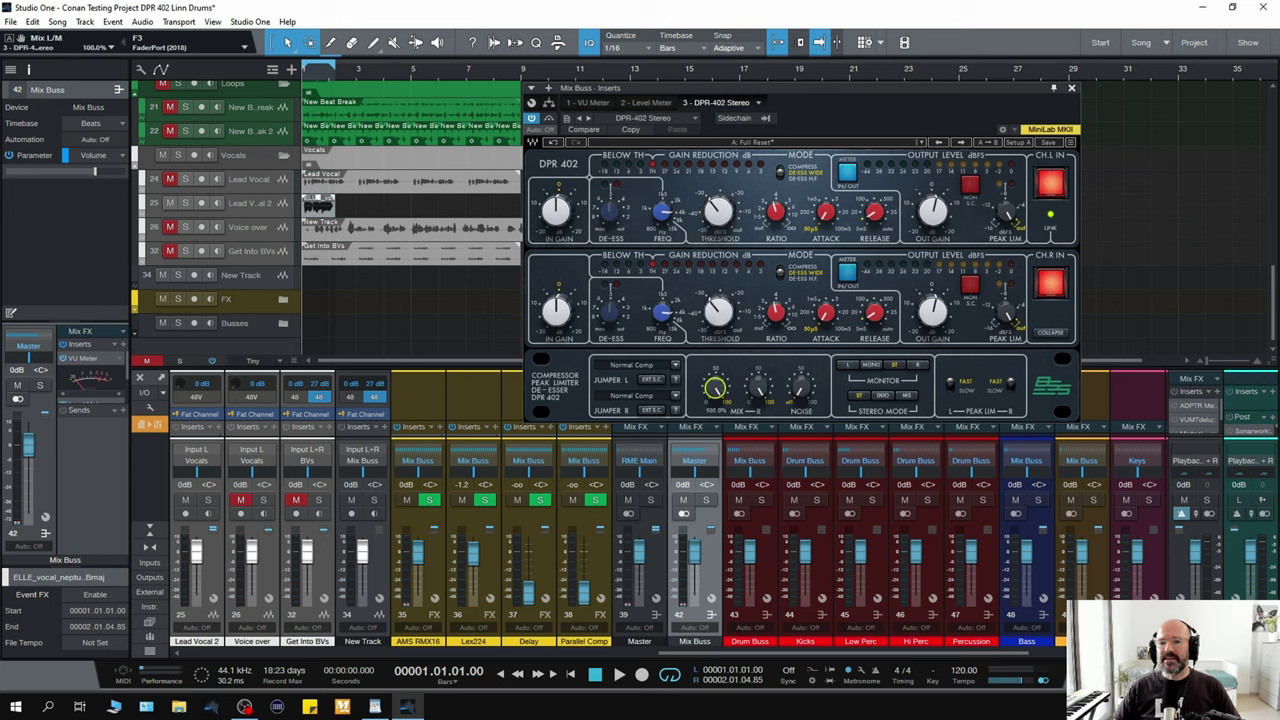
{"action": "left_click_drag", "start_coordinate": [716, 390], "coordinate": [716, 400]}
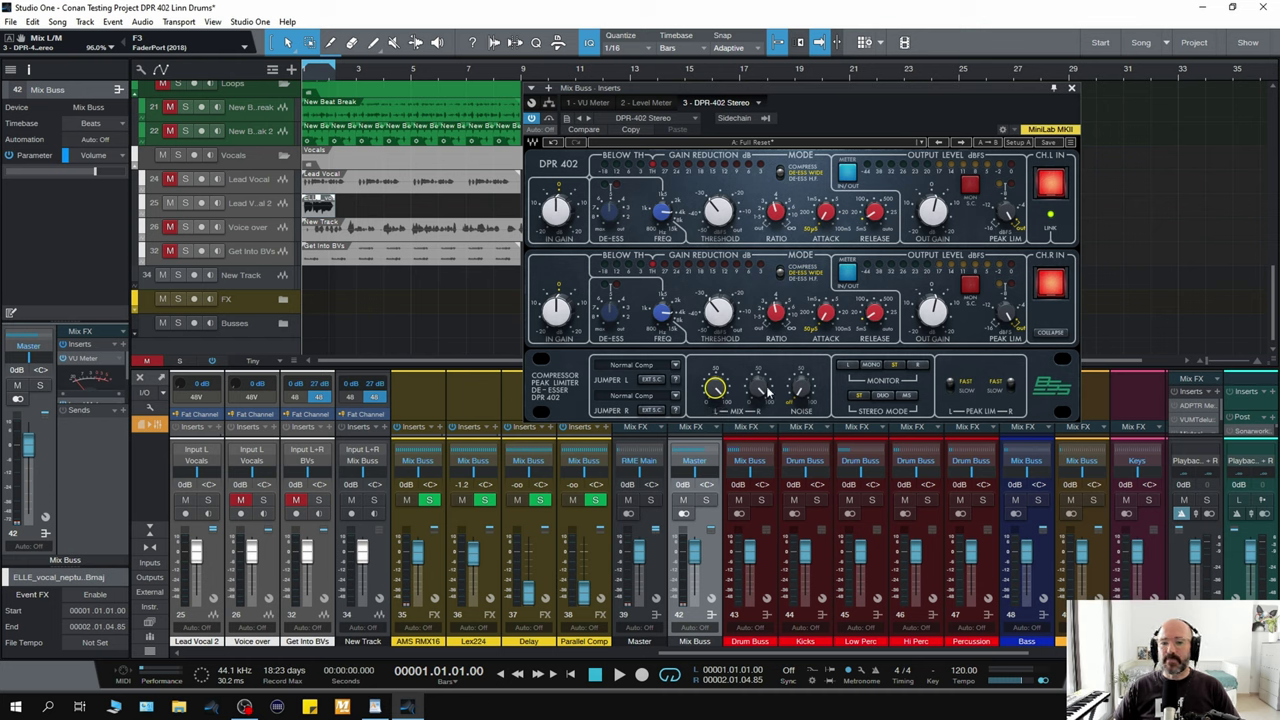
- Start playback of the vocal and reduce the wet/dry mix of the wide de-essing to about 72%
{"action": "key", "text": "space"}
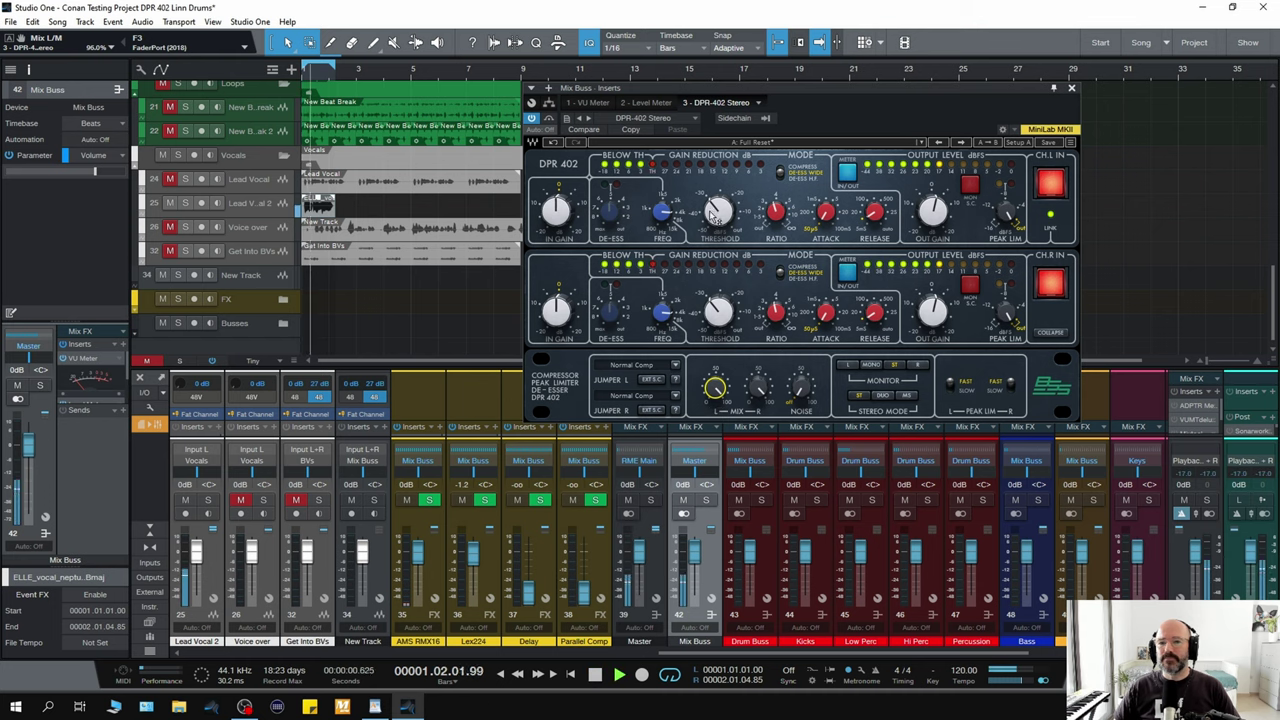
{"action": "left_click", "coordinate": [716, 212]}
{"action": "left_click_drag", "start_coordinate": [716, 388], "coordinate": [716, 390]}
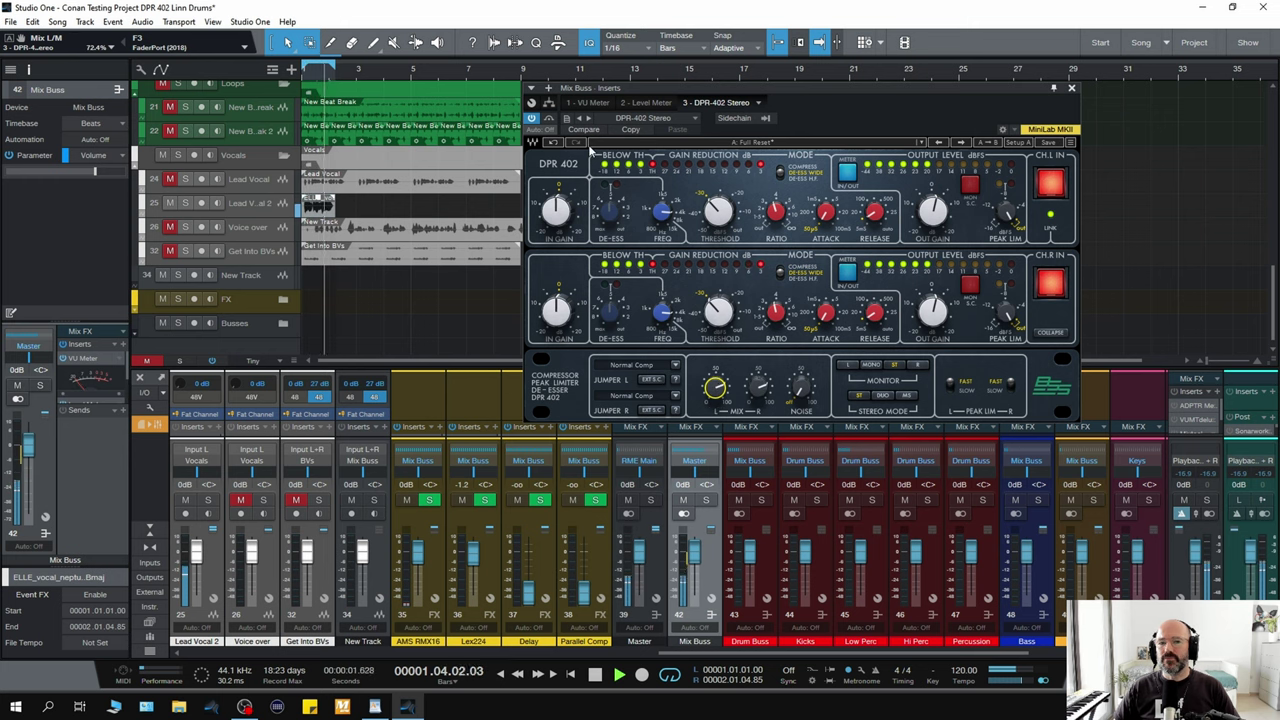
- Compare the partly mixed wide de-essing against the bypassed vocal twice and stop playback
{"action": "left_click", "coordinate": [549, 118]}
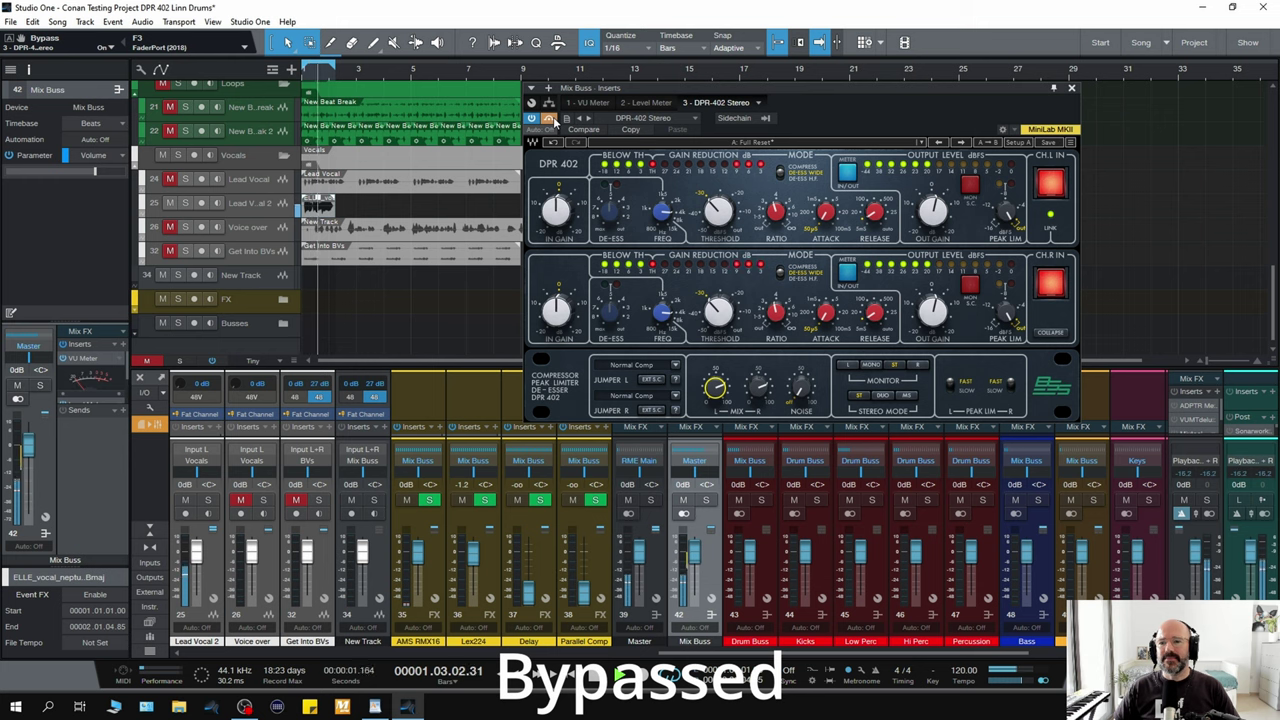
{"action": "left_click", "coordinate": [549, 118]}
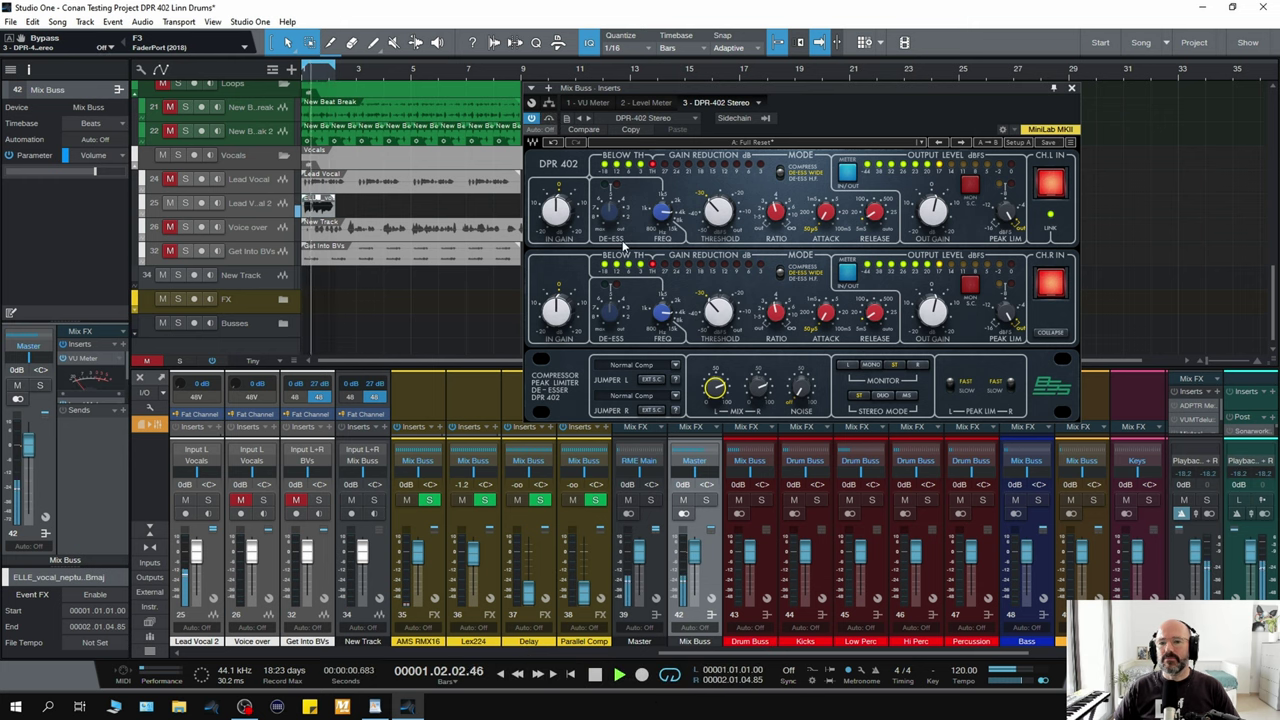
{"action": "left_click", "coordinate": [549, 118]}
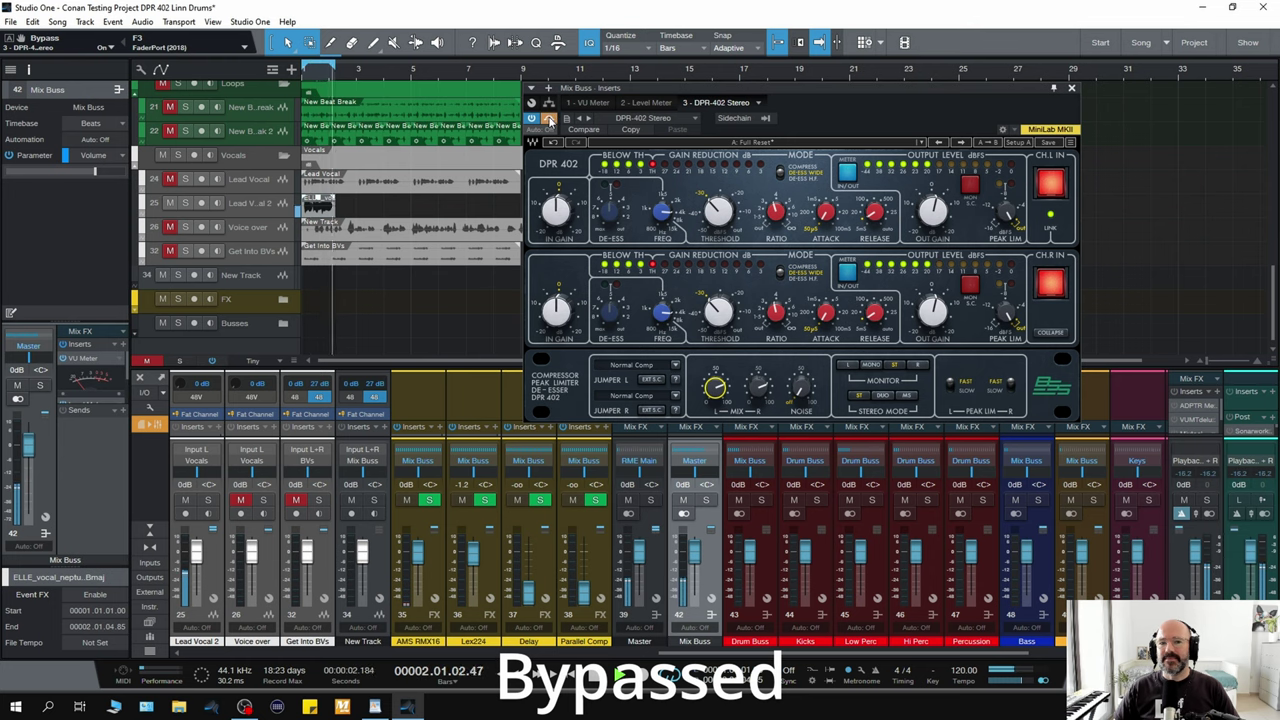
{"action": "left_click", "coordinate": [549, 118]}
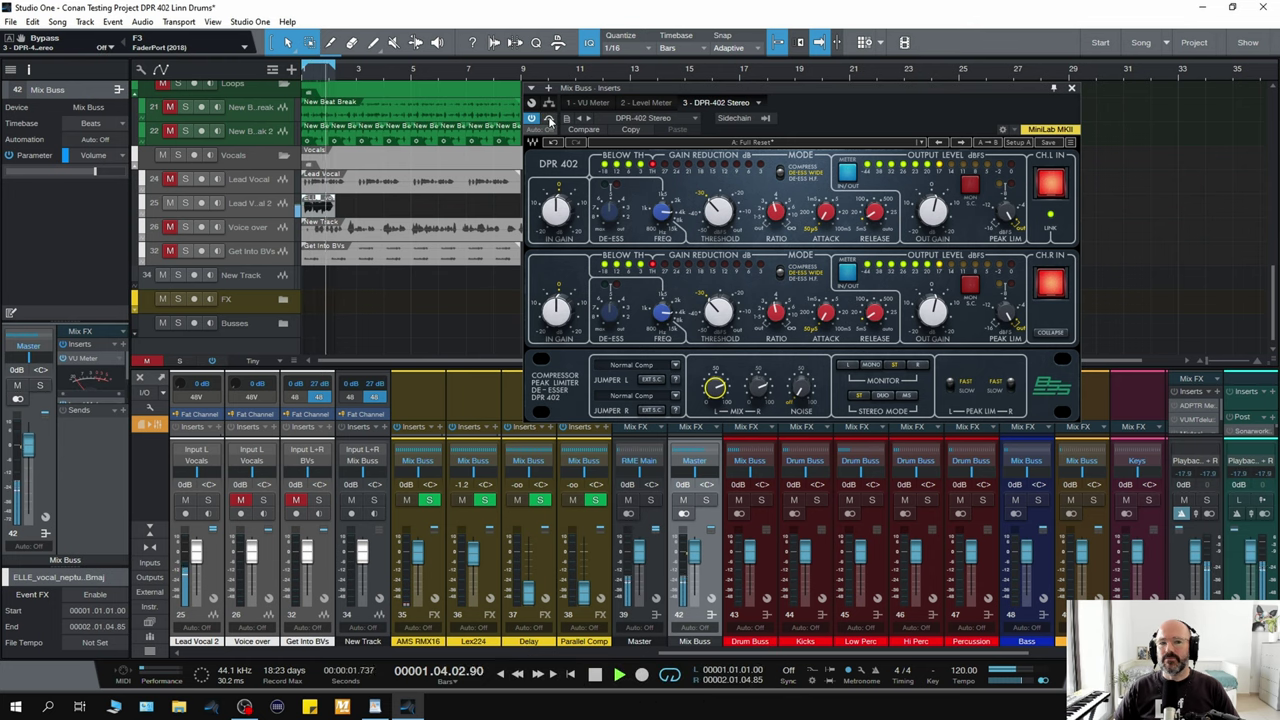
{"action": "key", "text": "space"}
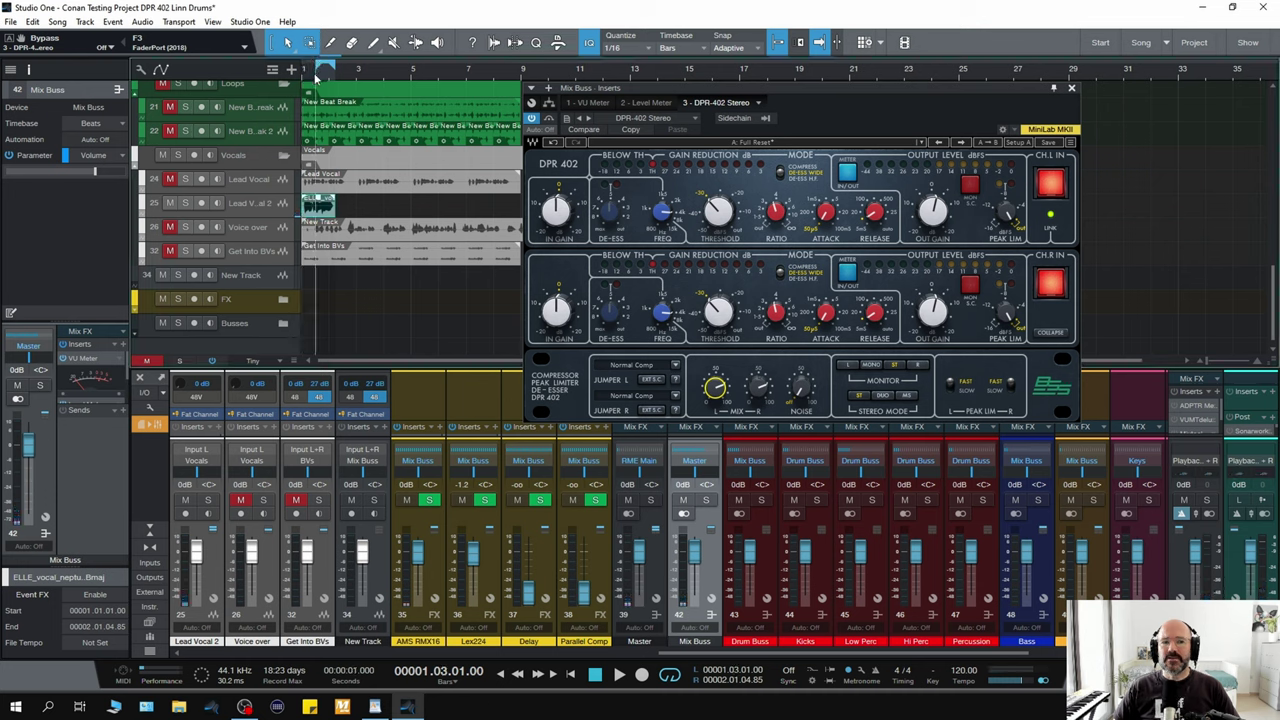
- Shorten the playback loop to run from 1.02.01.00 to 1.04.01.00 and play the vocal section
{"action": "key", "text": "space"}
{"action": "key", "text": "space"}
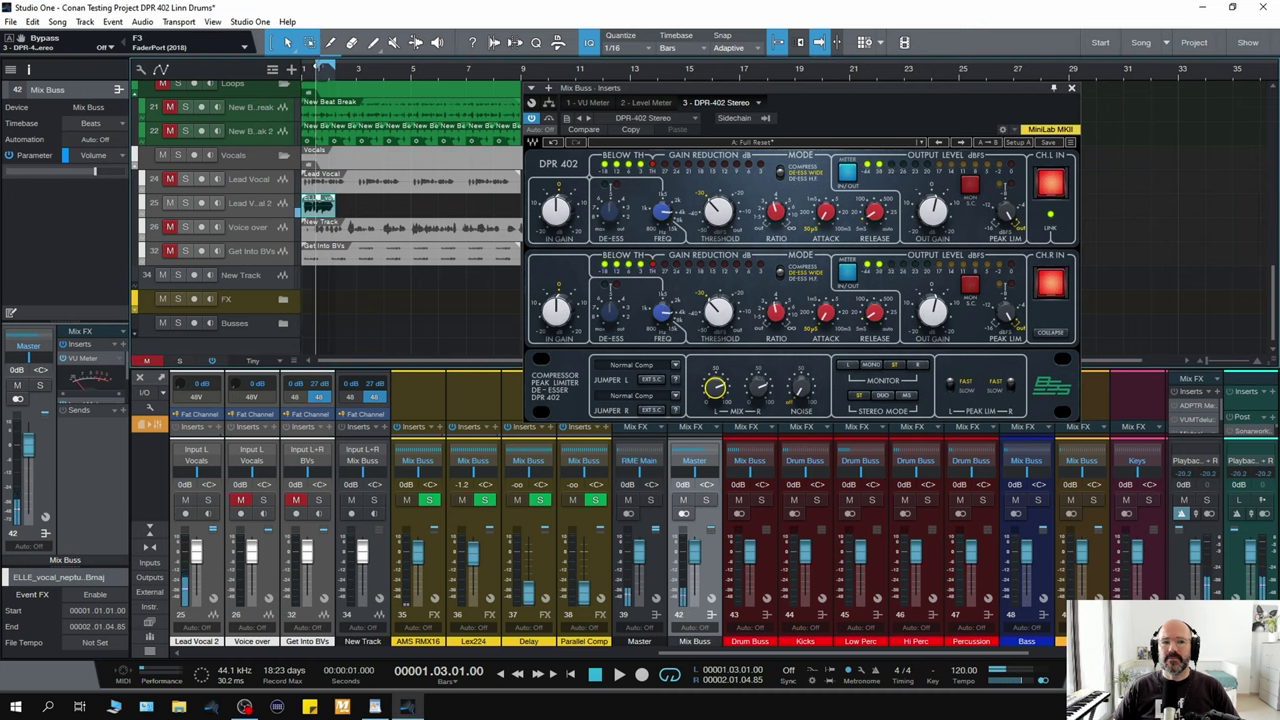
{"action": "key", "text": "space"}
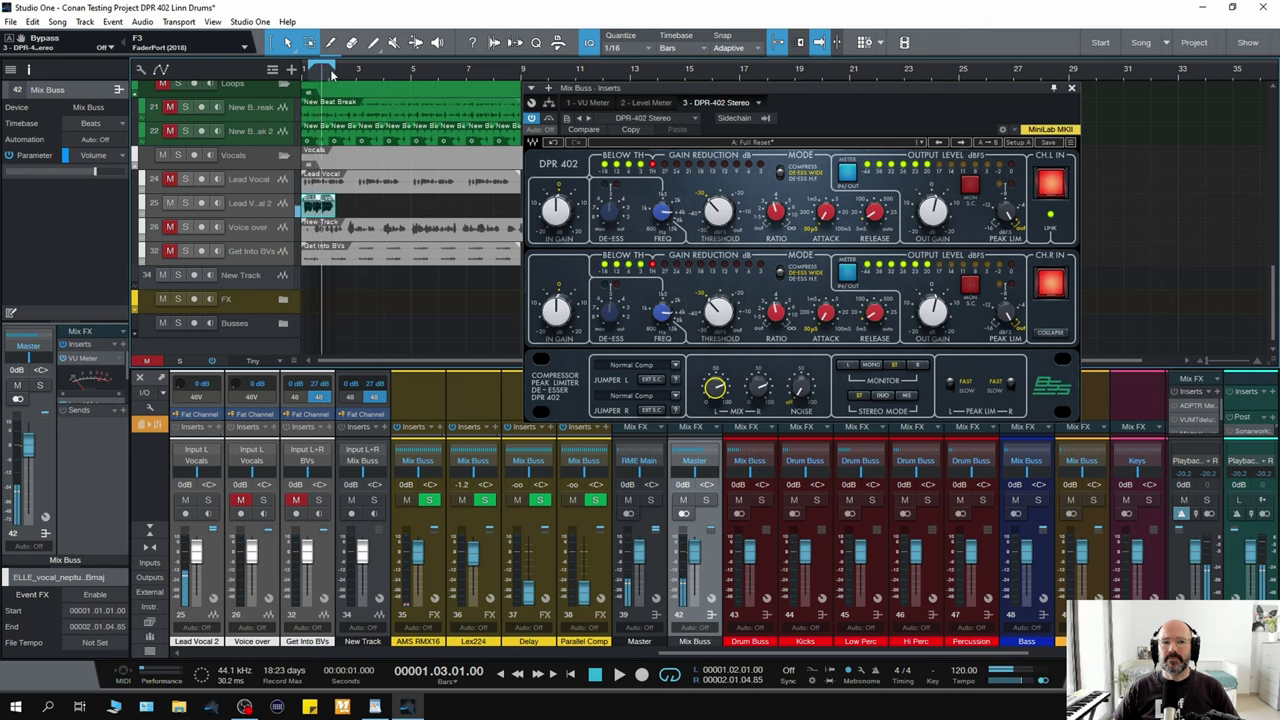
{"action": "key", "text": "space"}
{"action": "key", "text": "space"}
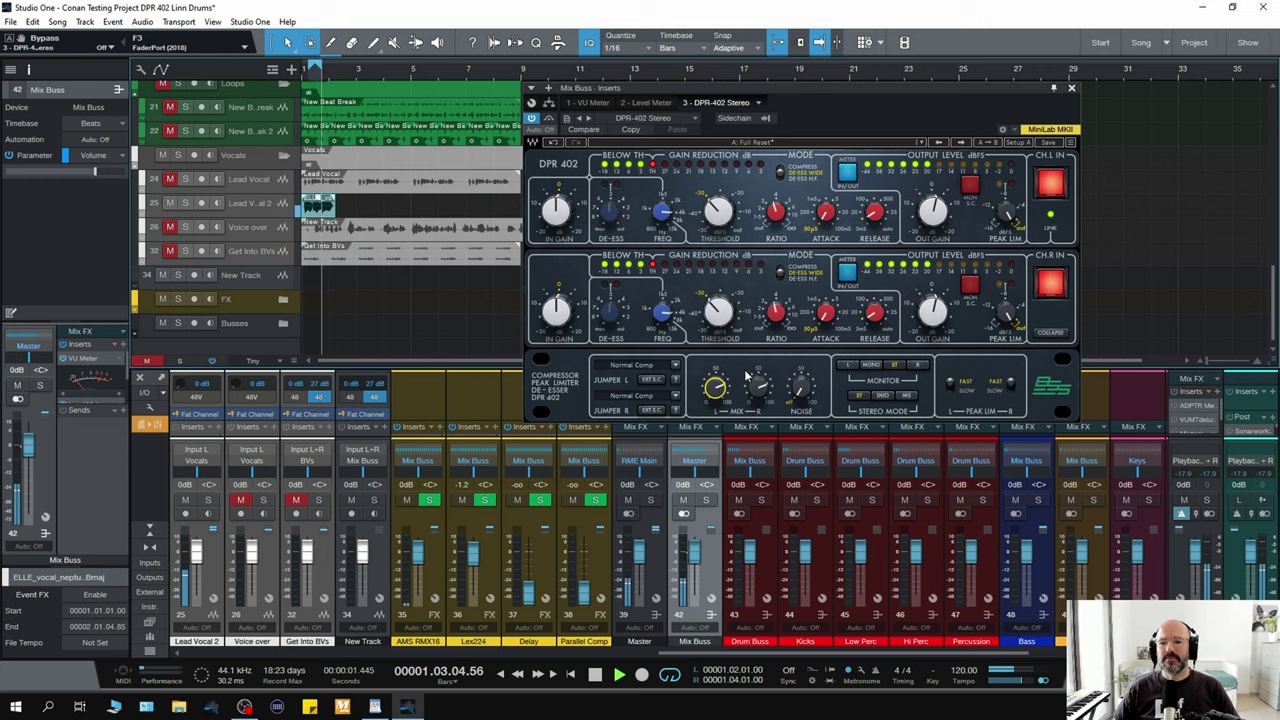
- Set the wet/dry mix to about 76% and compare the wide de-essing against bypass on the looped vocal section
{"action": "left_click", "coordinate": [550, 118]}
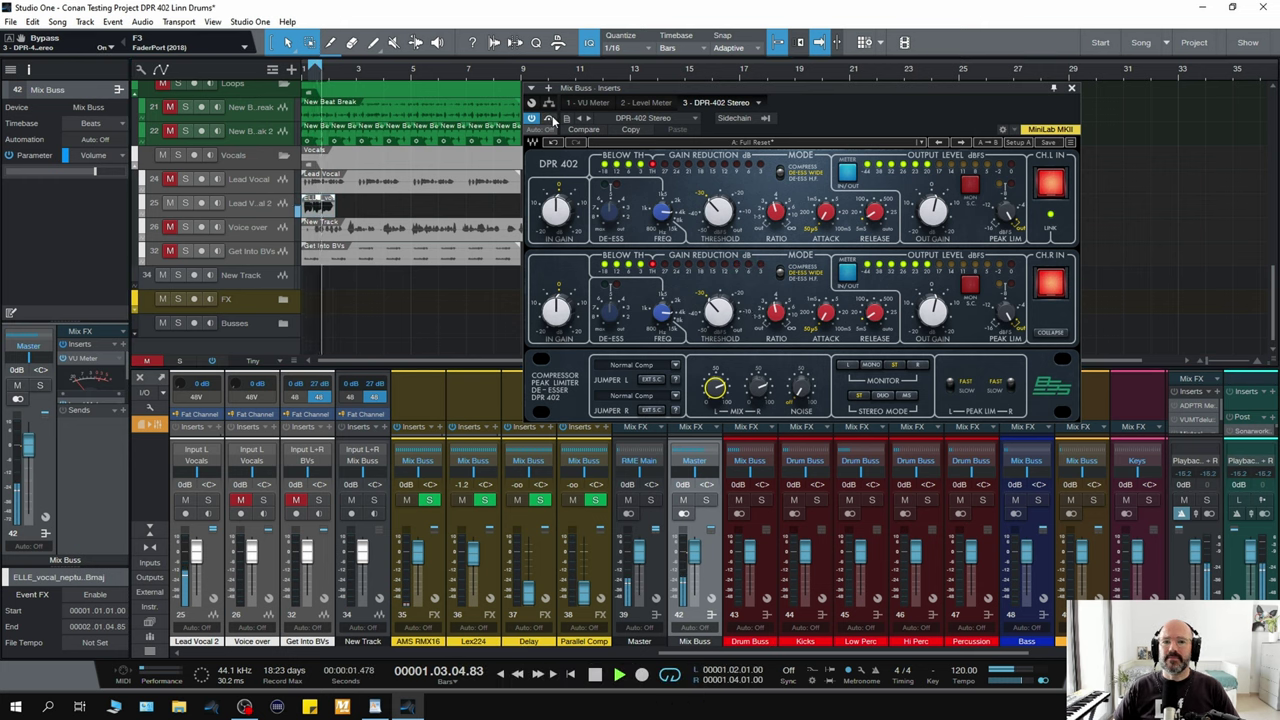
{"action": "left_click", "coordinate": [550, 118]}
{"action": "left_click", "coordinate": [716, 388]}
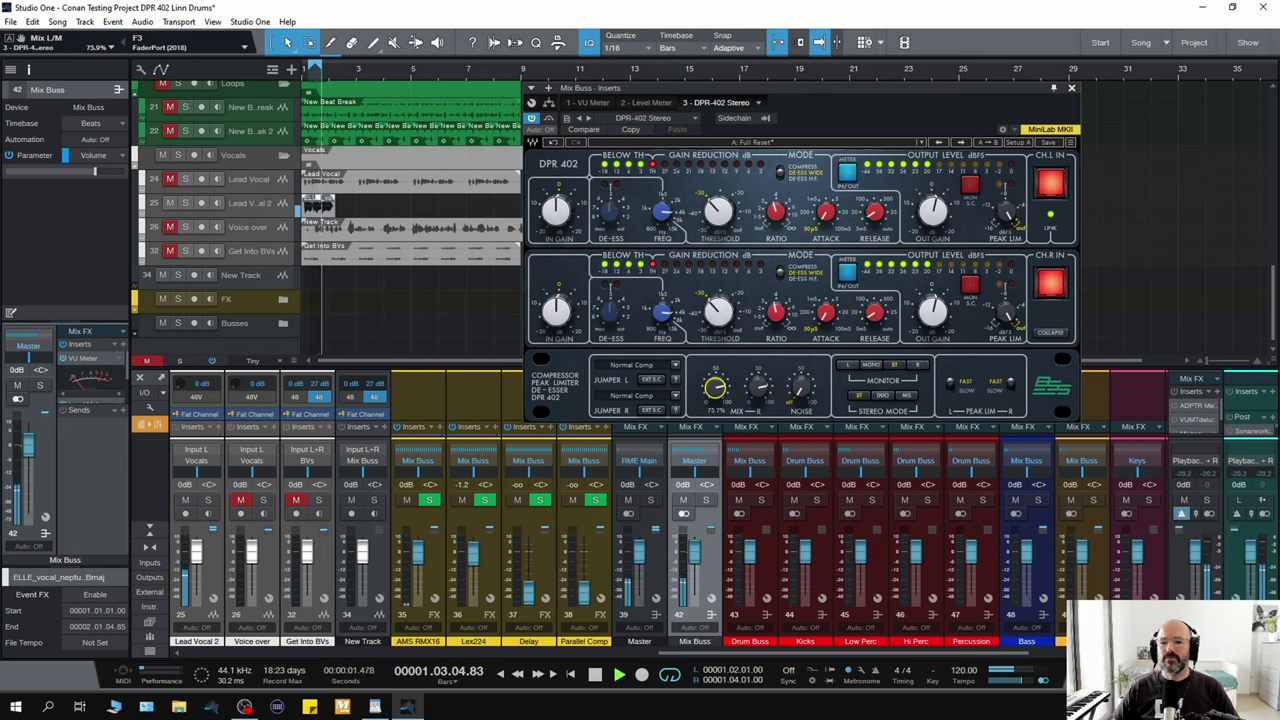
{"action": "left_click", "coordinate": [550, 118]}
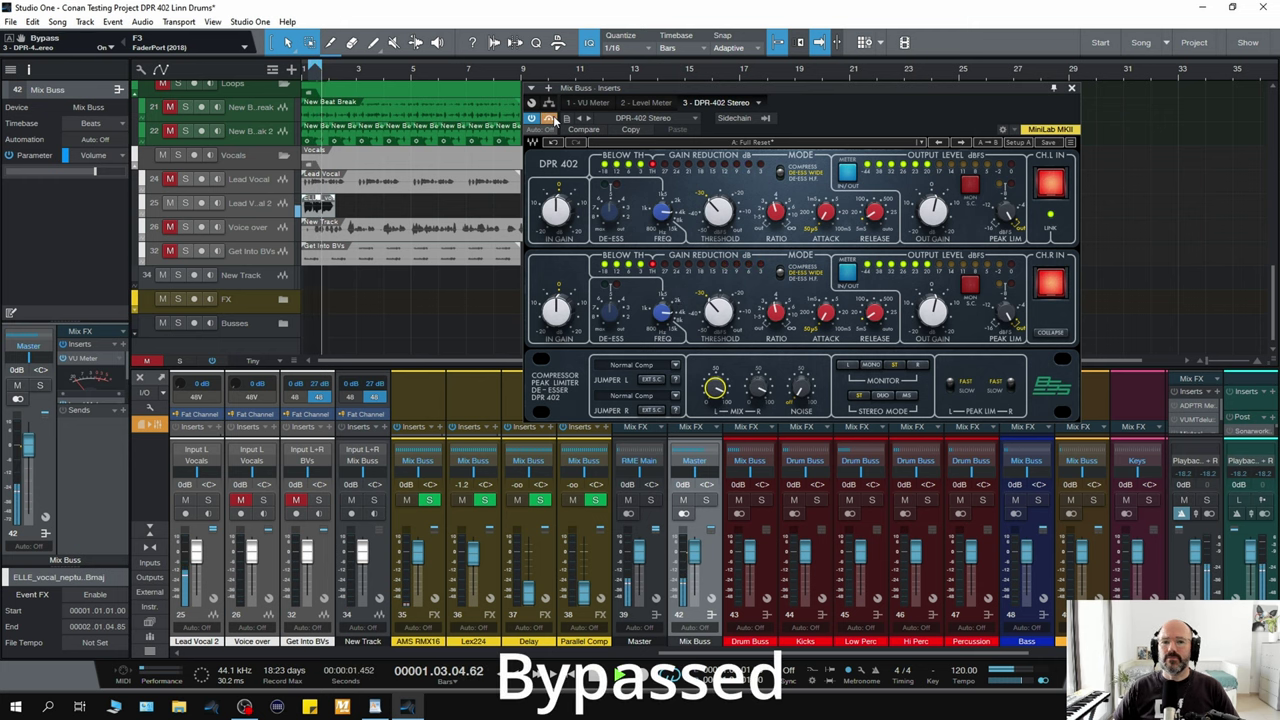
{"action": "left_click", "coordinate": [550, 118]}
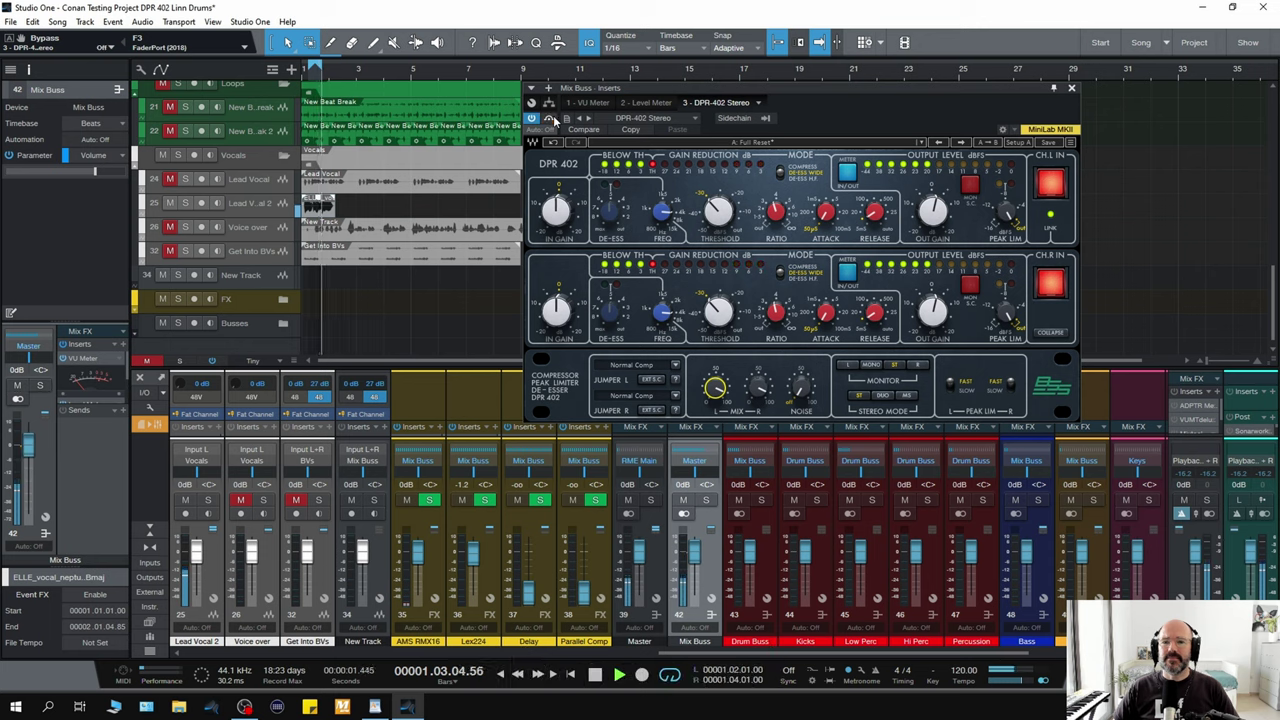